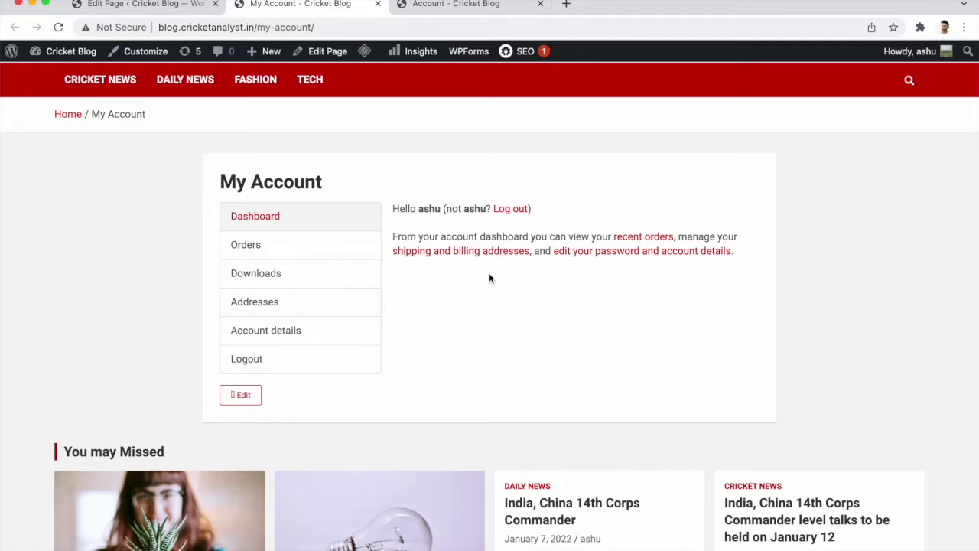
# Examine the finished custom Account page, opening its Orders section and checking the section's layout and address.
pyautogui.click(453, 4)
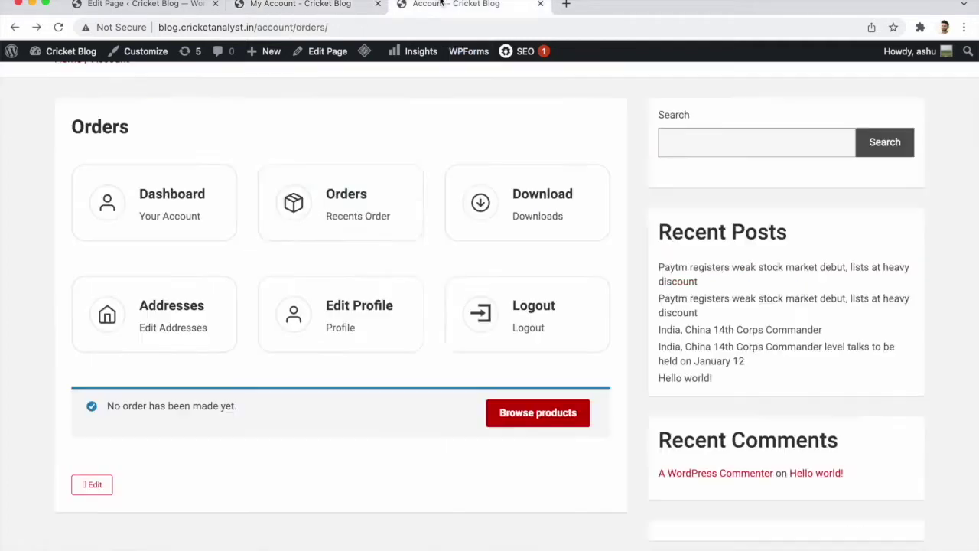
pyautogui.scroll(1, 253, 229)
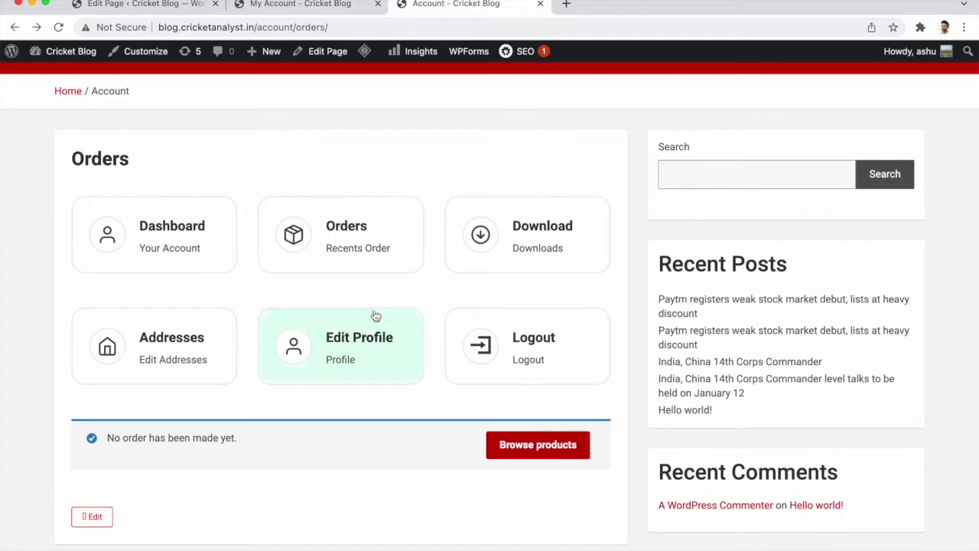
pyautogui.scroll(1, 371, 312)
pyautogui.click(349, 281)
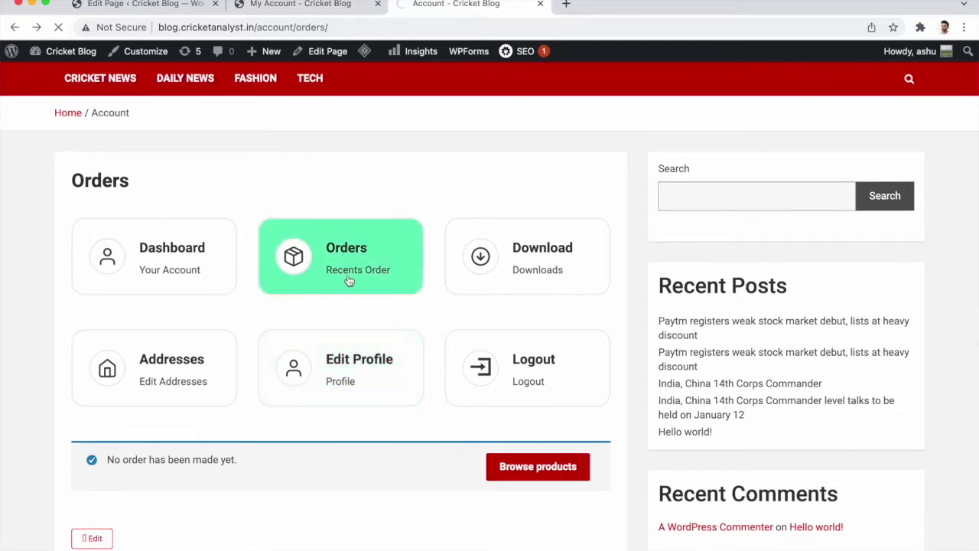
pyautogui.scroll(-3, 345, 280)
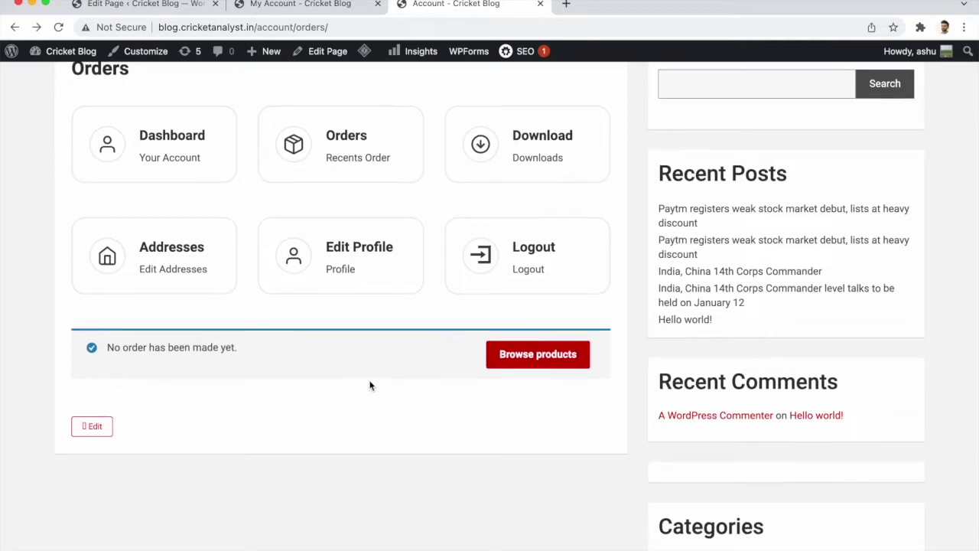
pyautogui.scroll(3, 370, 386)
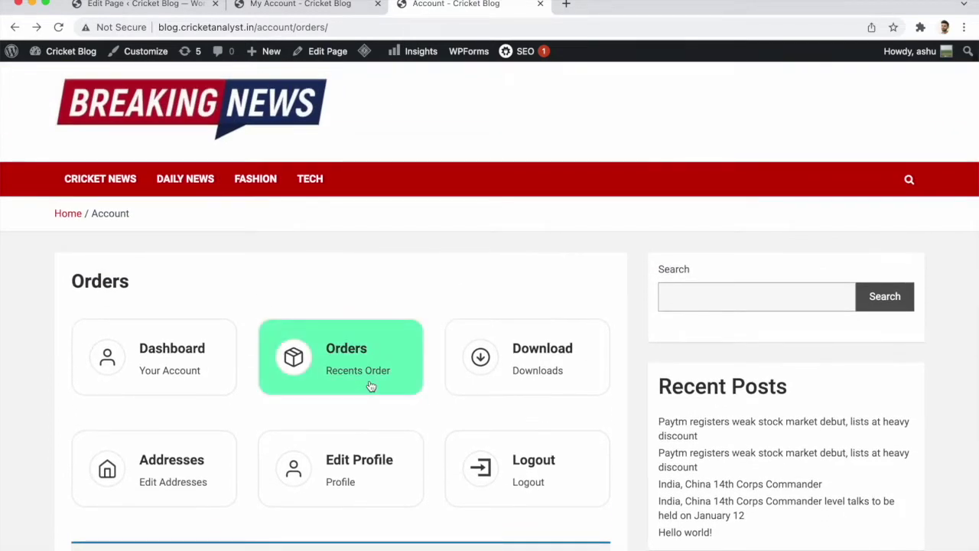
pyautogui.scroll(-1, 370, 386)
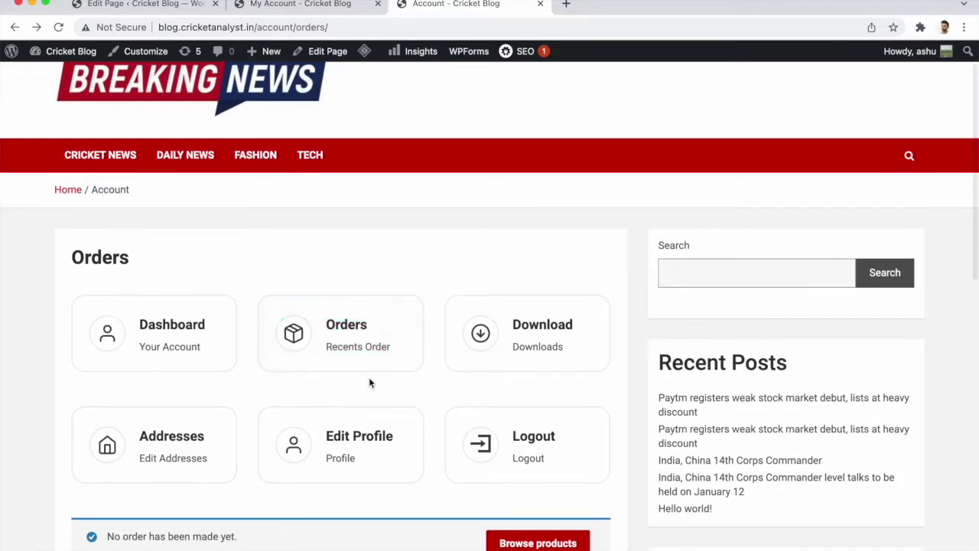
pyautogui.scroll(-1, 370, 383)
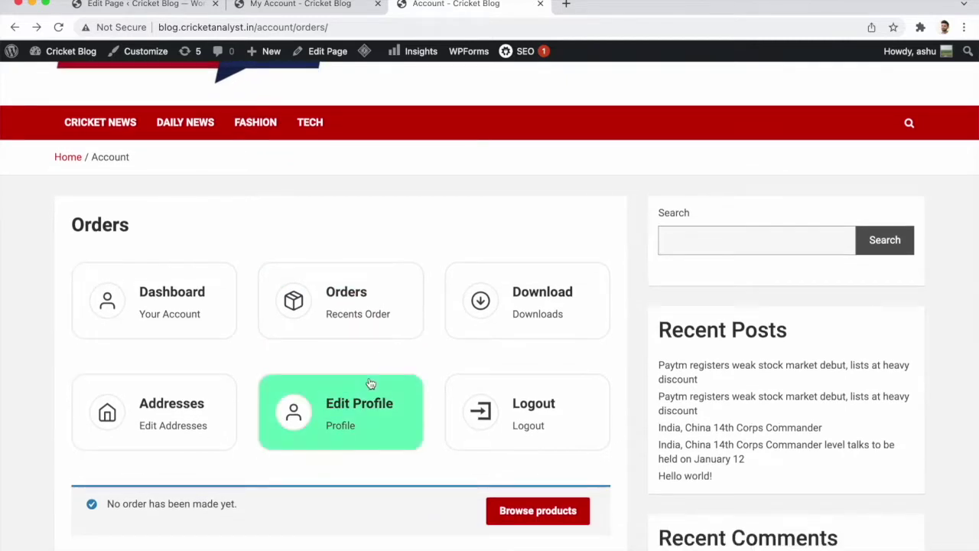
pyautogui.scroll(-2, 370, 383)
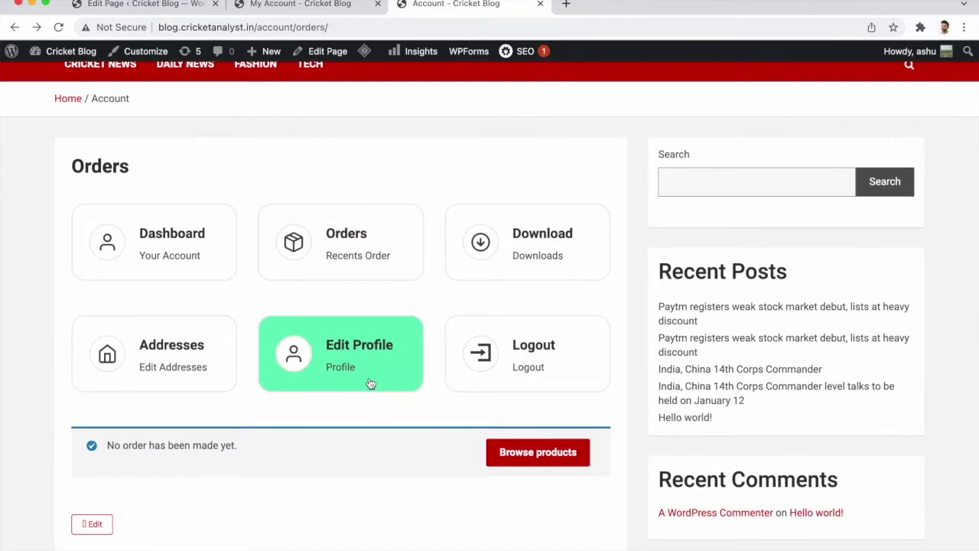
pyautogui.click(334, 27)
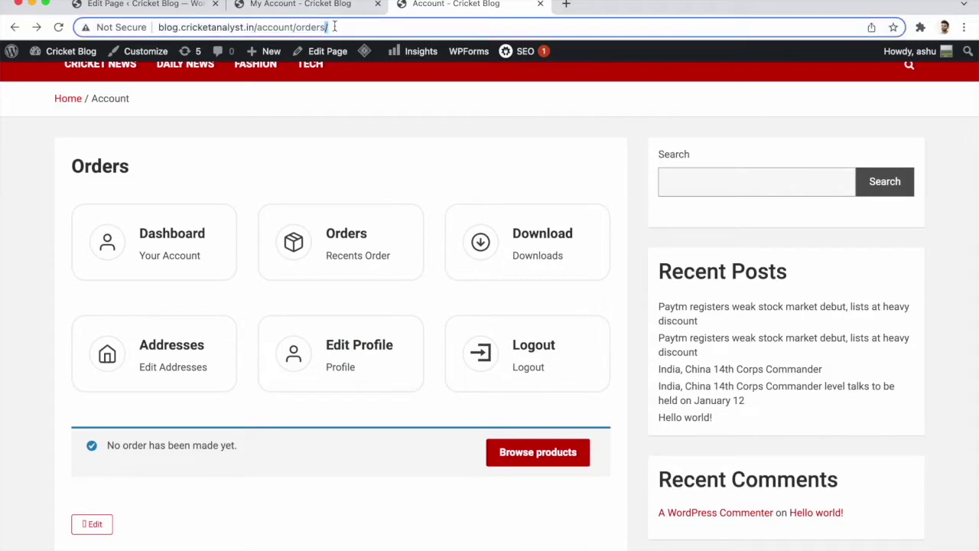
pyautogui.click(346, 169)
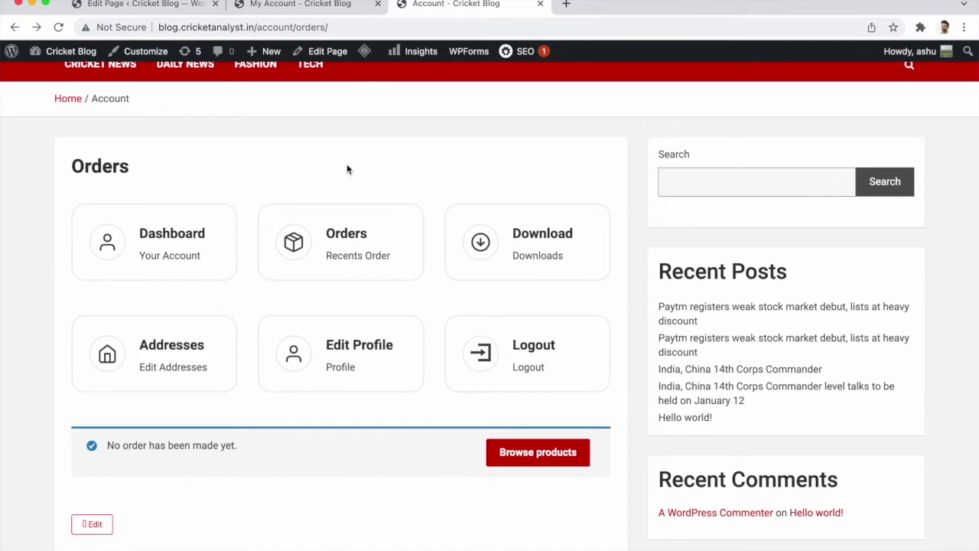
# Open the copied Orders page address in an incognito window, inspect the logged-out view, and close the example pages.
pyautogui.doubleClick(304, 27)
pyautogui.tripleClick(302, 28)
pyautogui.press('super+c')
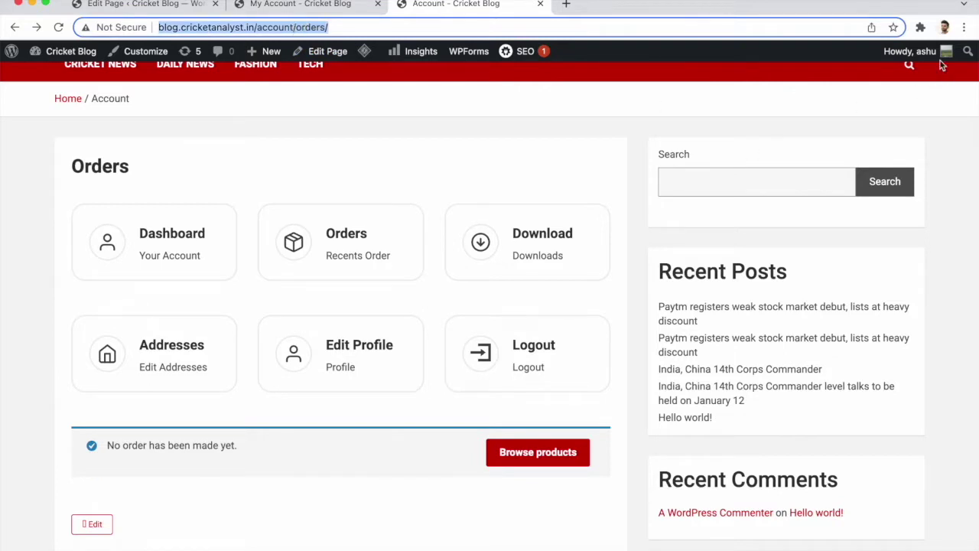
pyautogui.click(965, 28)
pyautogui.click(858, 86)
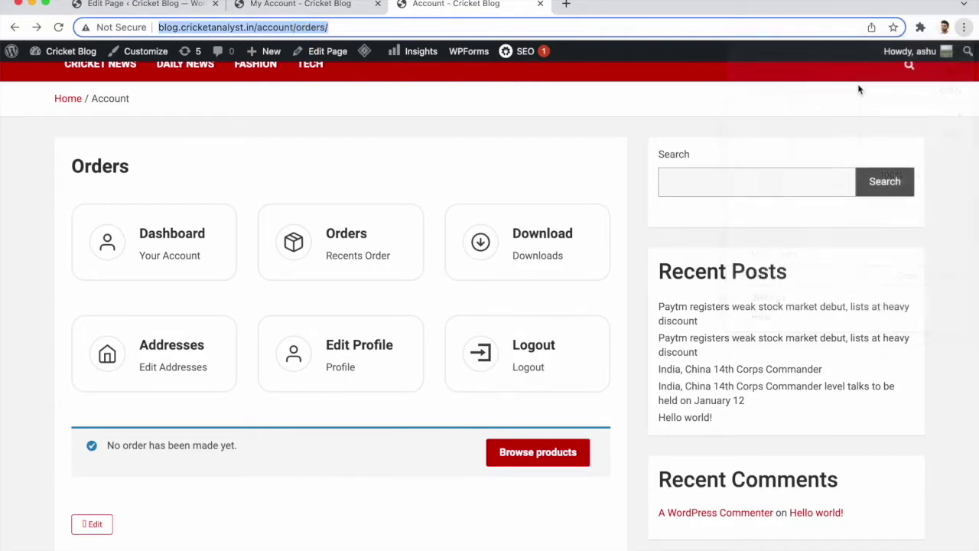
pyautogui.press('super+v')
pyautogui.press('Return')
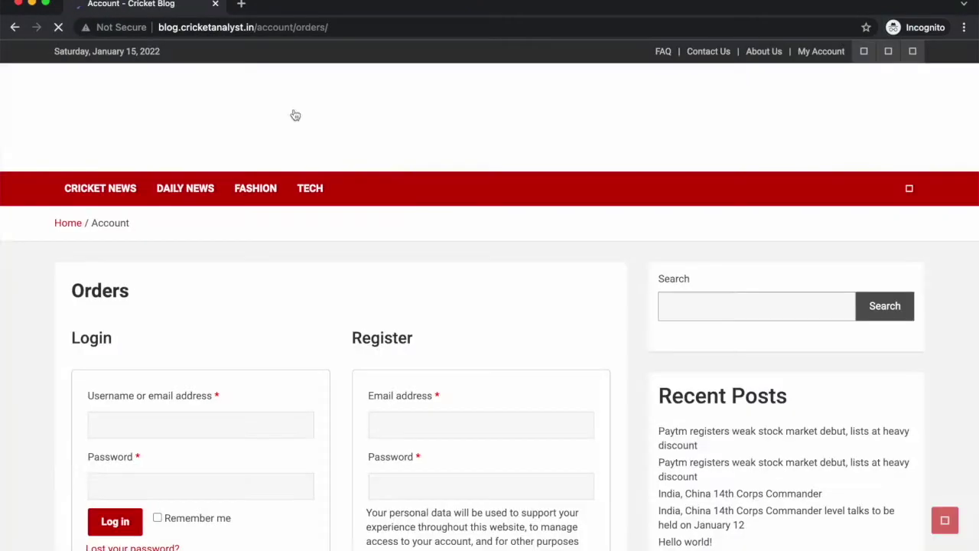
pyautogui.scroll(-4, 331, 269)
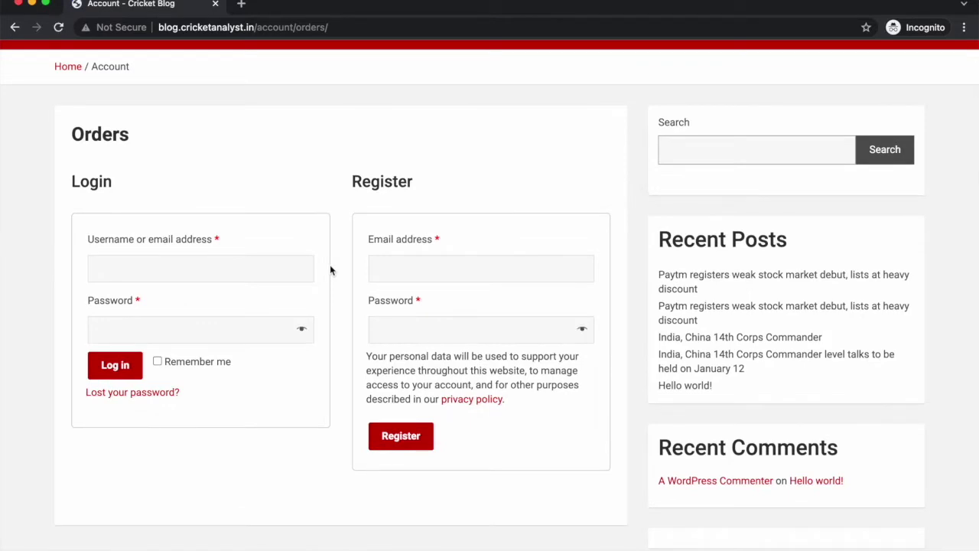
pyautogui.click(18, 4)
pyautogui.click(310, 219)
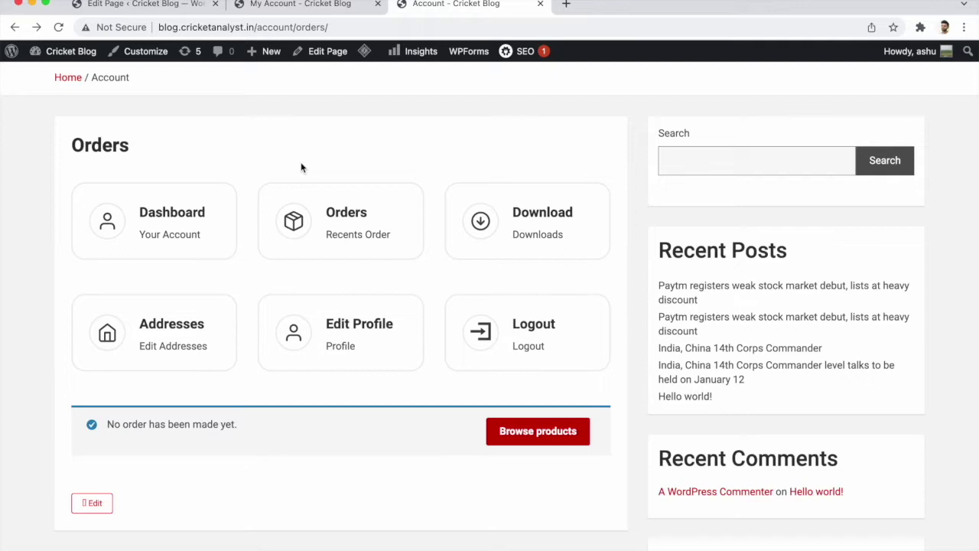
pyautogui.press('super+w')
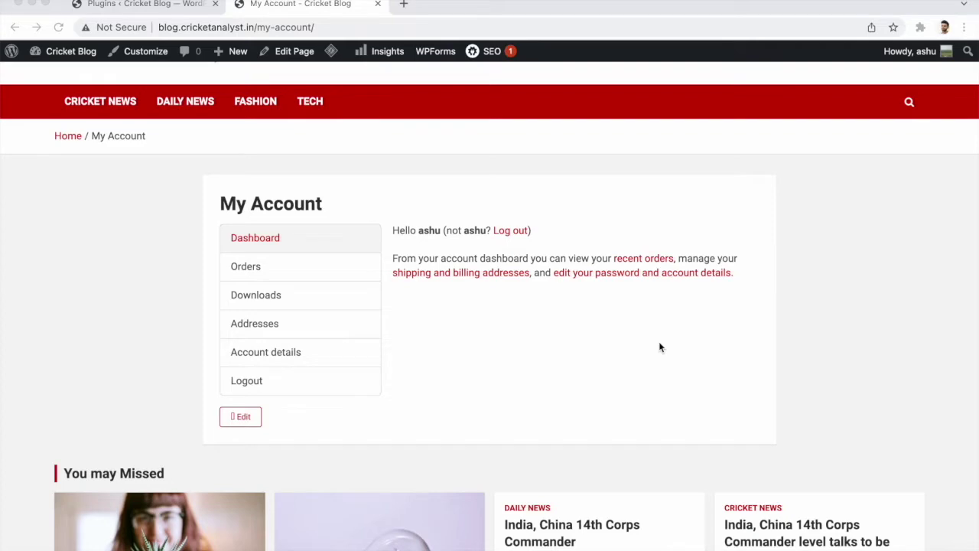
# Find the Gutenberg Blocks by Kadence Blocks plugin by searching new plugins for "kadence" and activate it.
pyautogui.click(123, 5)
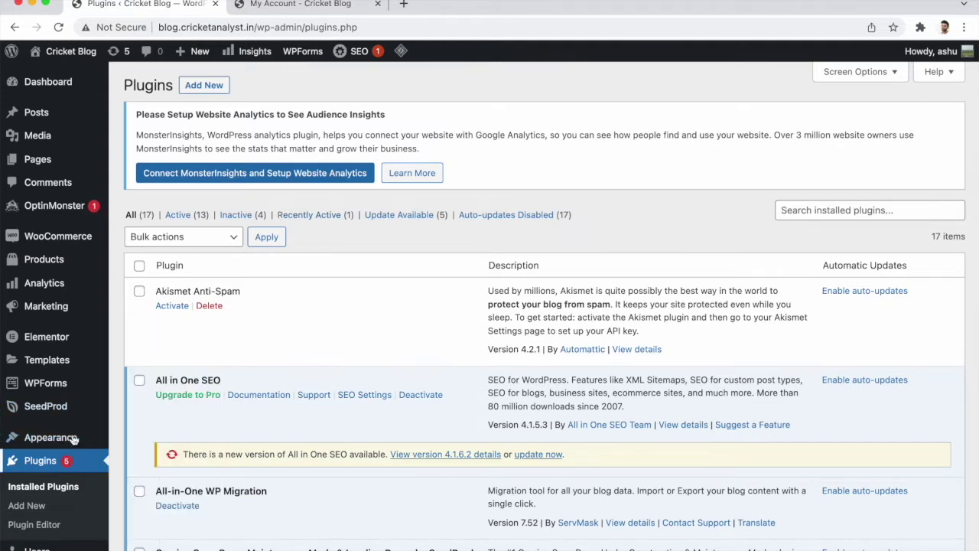
pyautogui.click(203, 85)
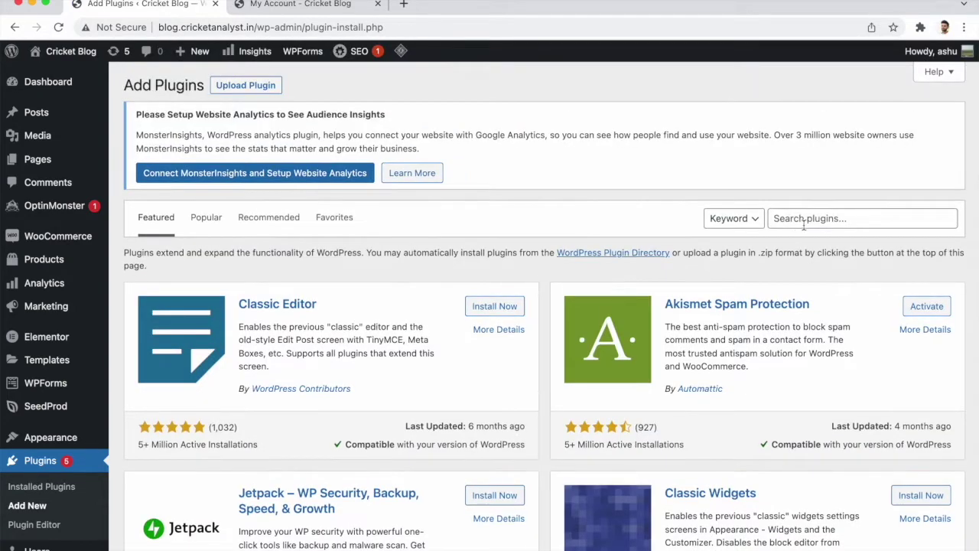
pyautogui.click(809, 220)
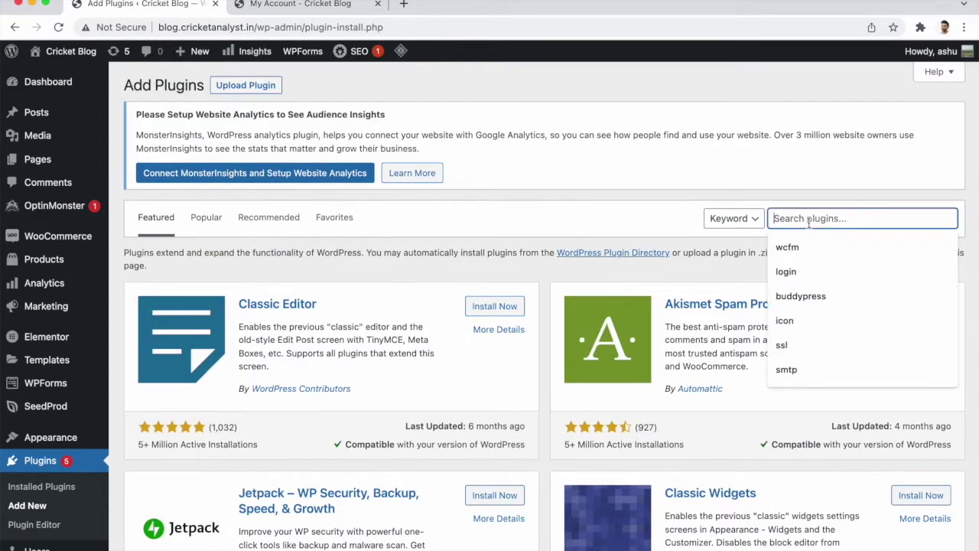
pyautogui.write('kad')
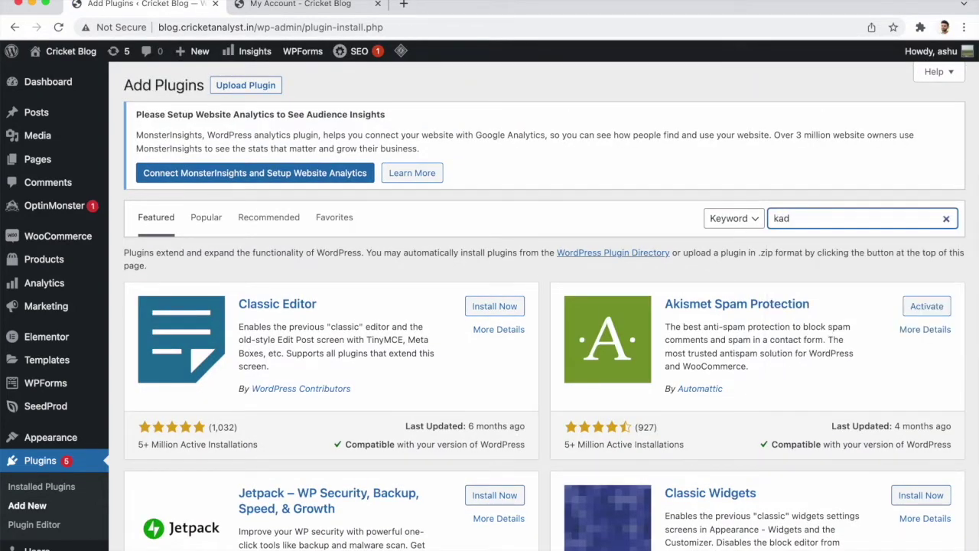
pyautogui.write('ence')
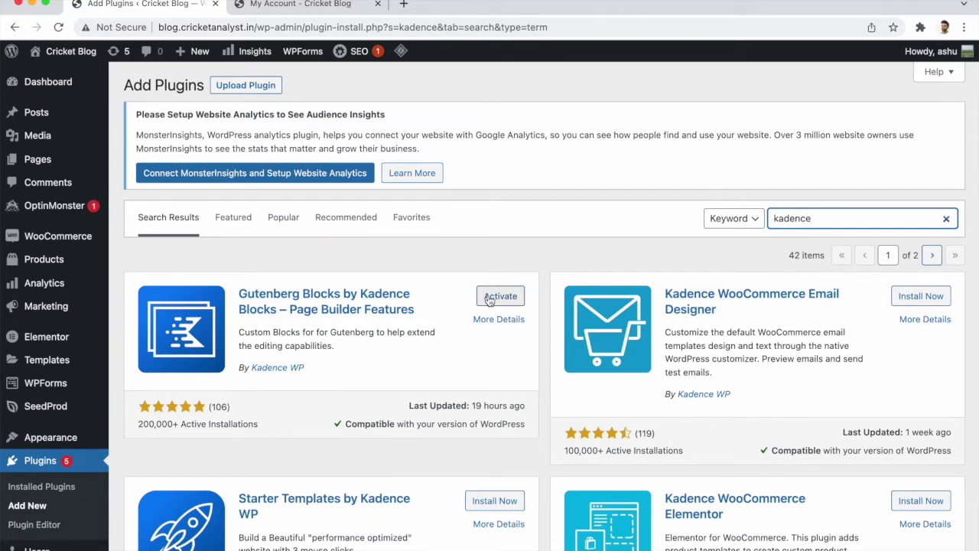
pyautogui.click(489, 300)
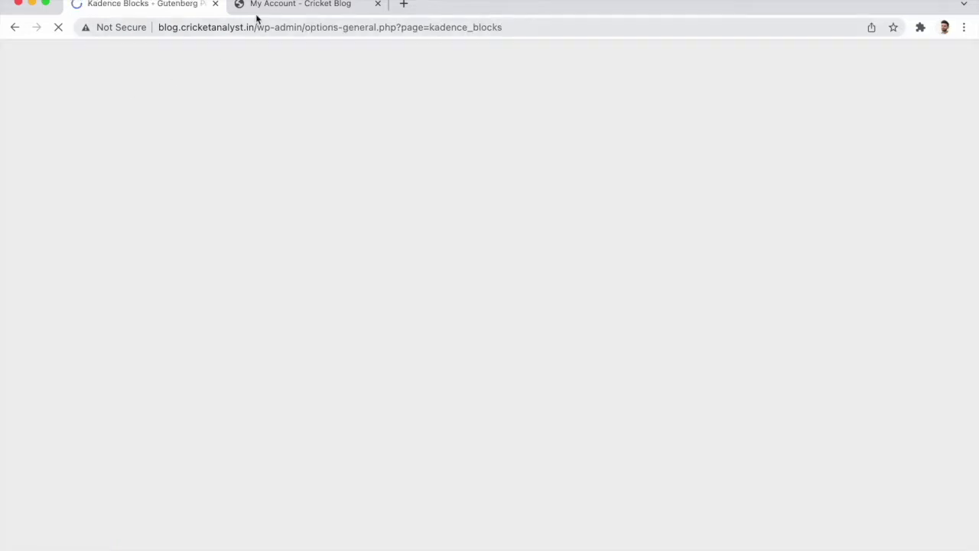
# Look at the default My Account page, then return to the Kadence Blocks settings page and reload it.
pyautogui.click(262, 9)
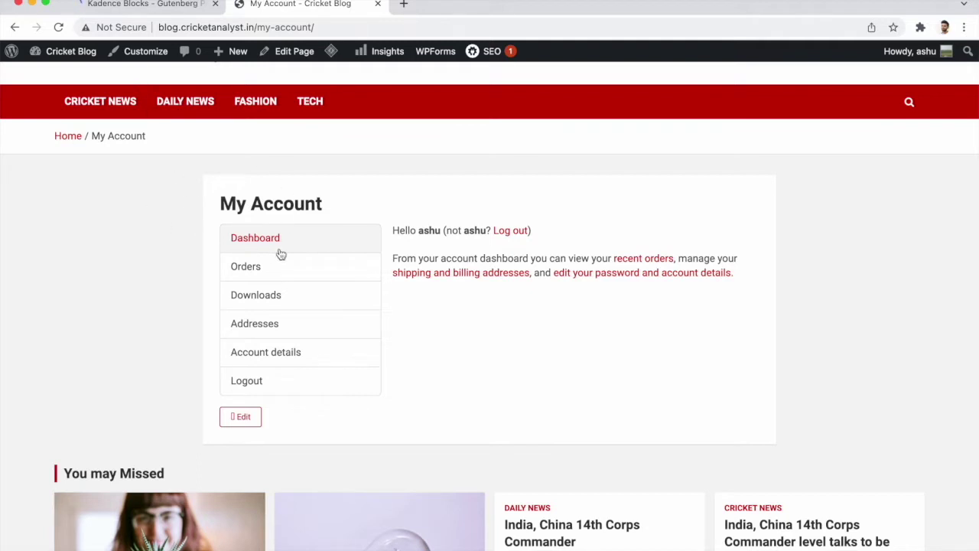
pyautogui.click(128, 13)
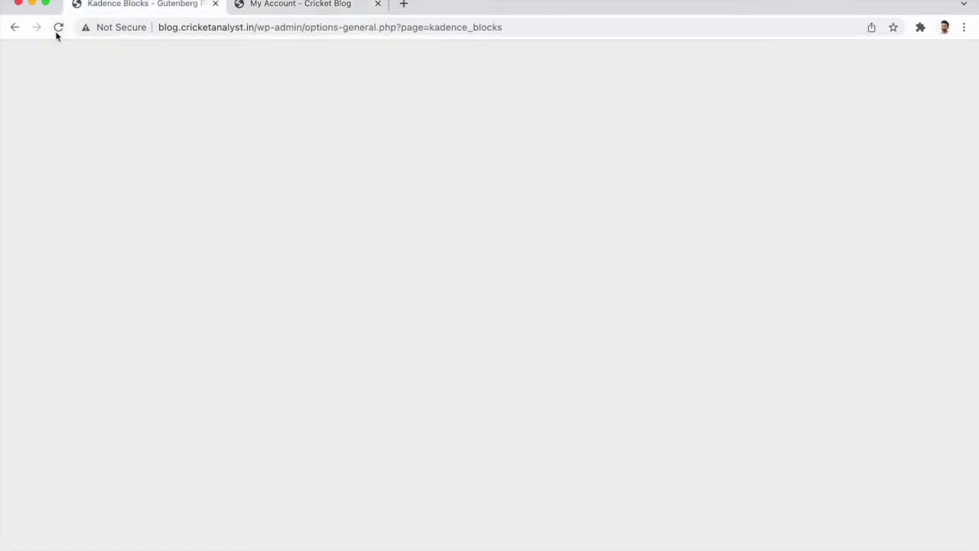
pyautogui.click(58, 29)
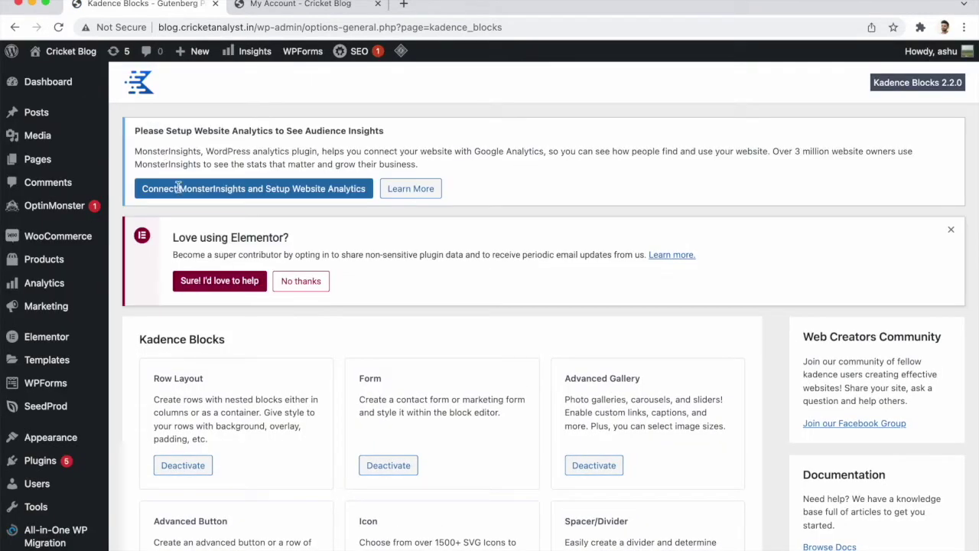
# Dismiss the "Love using Elementor?" notice and review the available blocks on the Kadence Blocks settings page.
pyautogui.scroll(-1, 267, 371)
pyautogui.scroll(-15, 267, 371)
pyautogui.scroll(15, 268, 371)
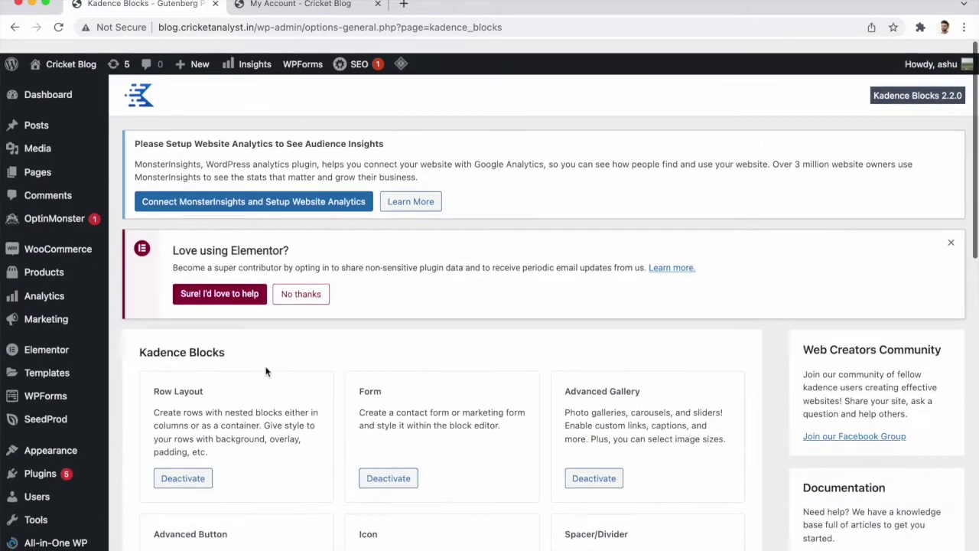
pyautogui.click(949, 230)
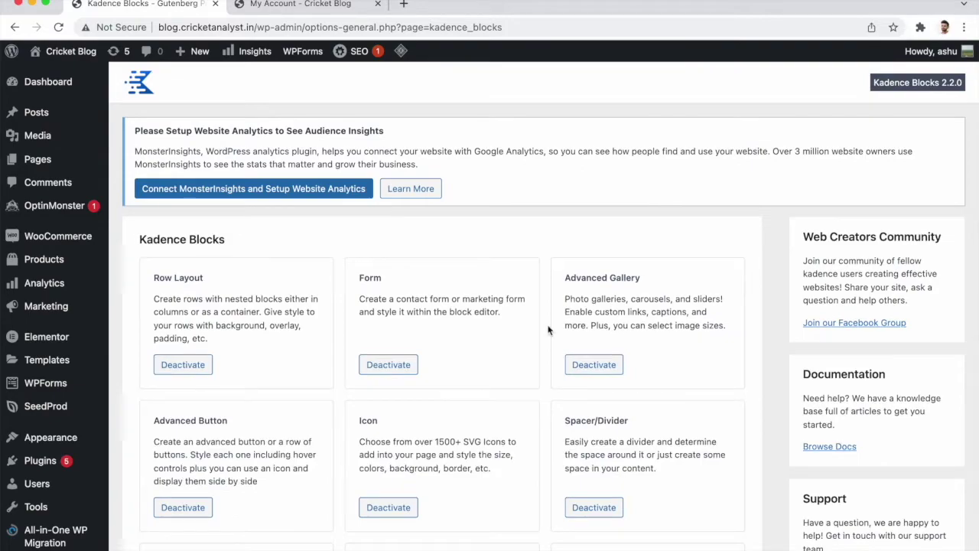
pyautogui.scroll(-5, 547, 330)
pyautogui.scroll(-5, 548, 330)
pyautogui.scroll(6, 548, 330)
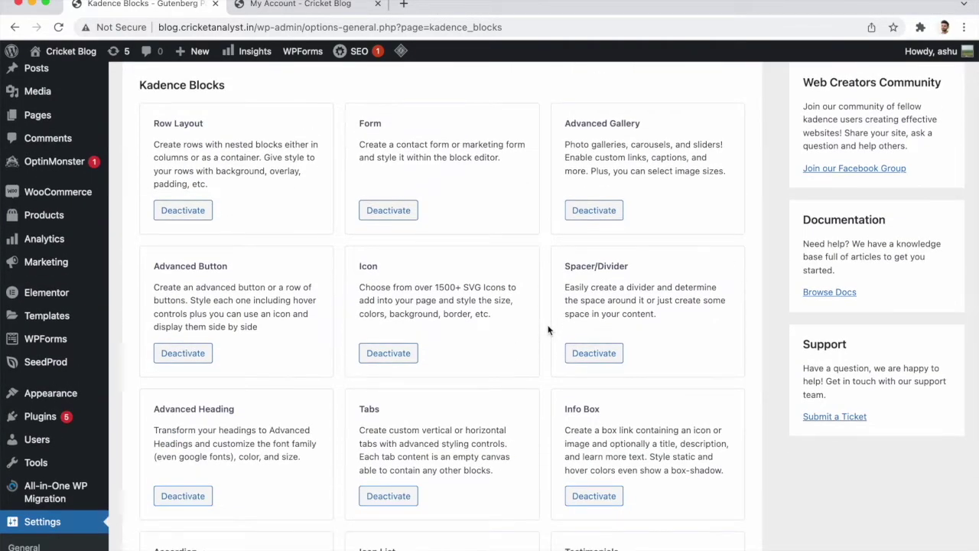
pyautogui.scroll(-5, 547, 329)
pyautogui.scroll(8, 546, 329)
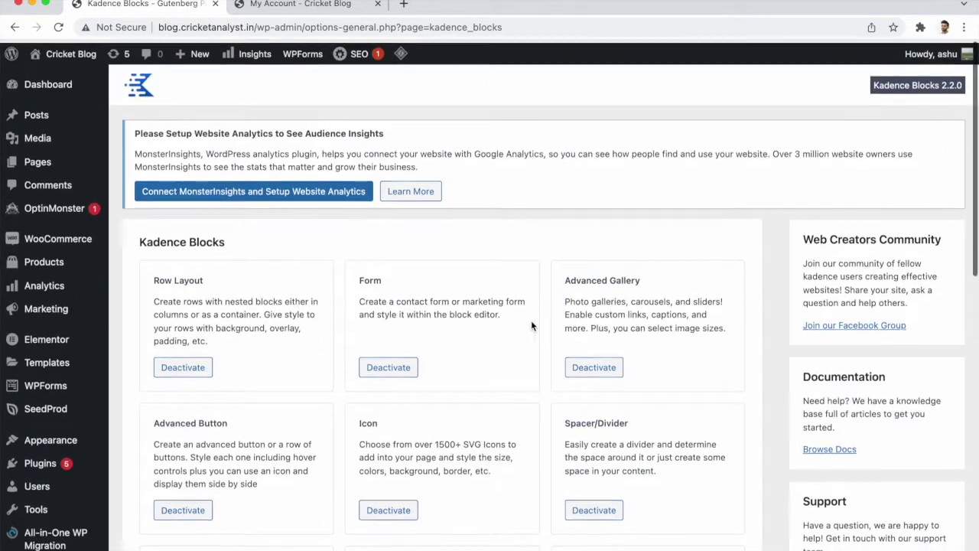
# Create a new WordPress page with the title "Account".
pyautogui.click(63, 162)
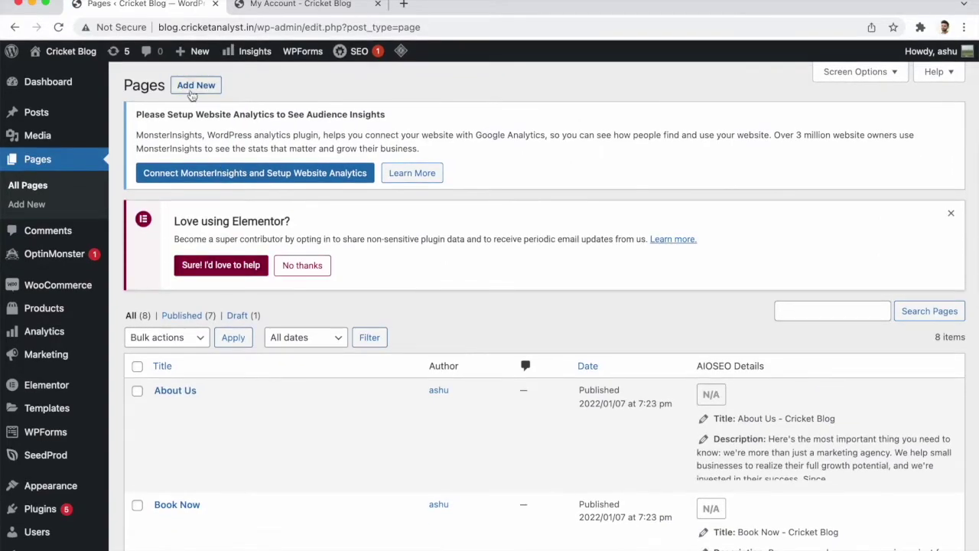
pyautogui.scroll(-8, 289, 440)
pyautogui.scroll(8, 289, 440)
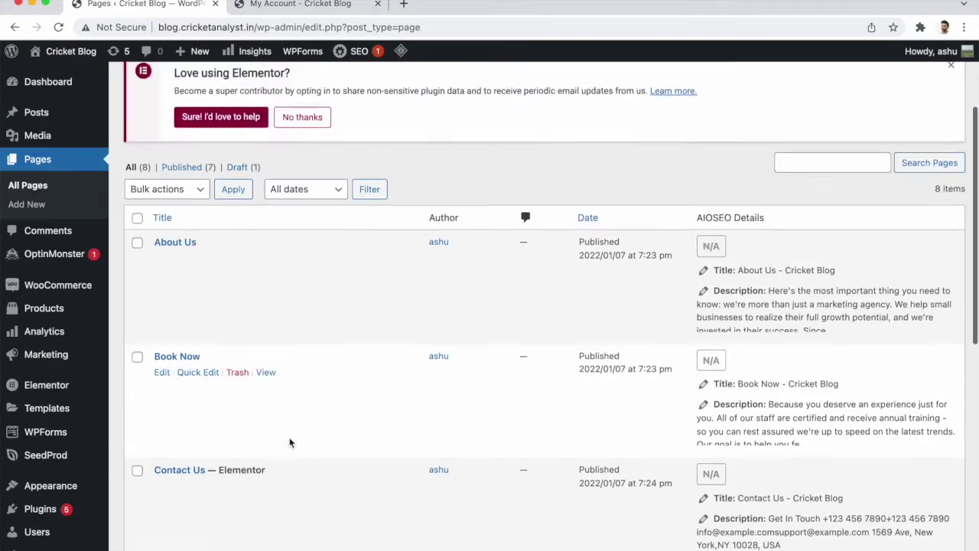
pyautogui.click(196, 88)
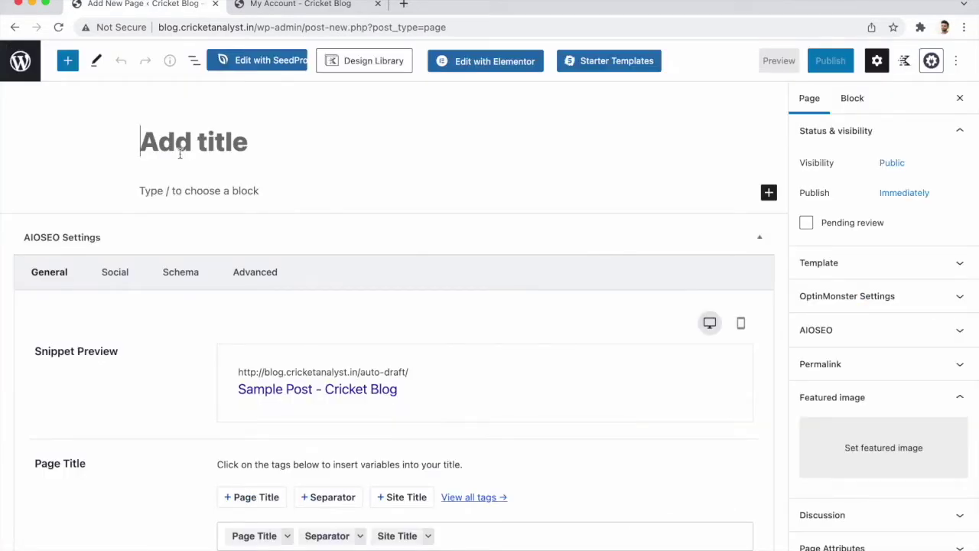
pyautogui.write('Account')
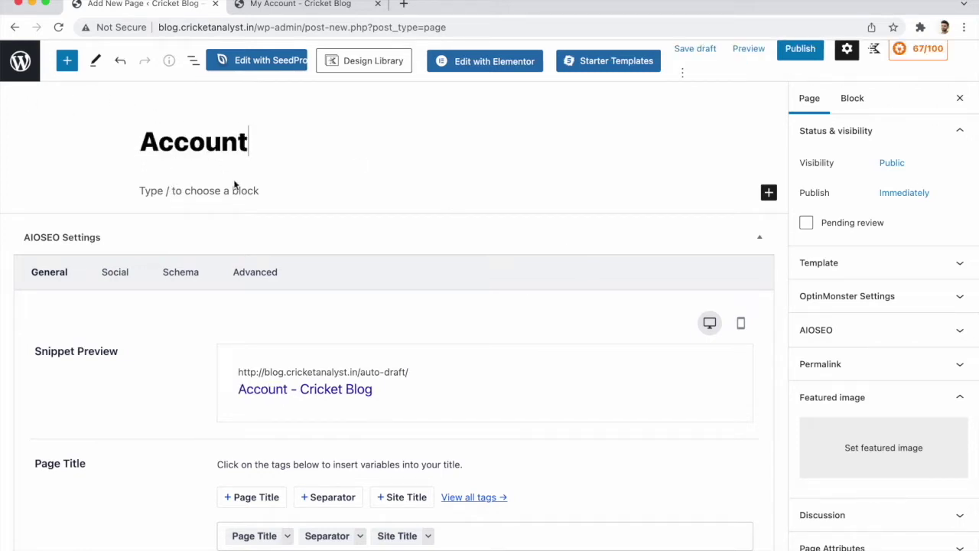
# Insert a Kadence Row Layout block on the Account page with three equal columns.
pyautogui.click(68, 63)
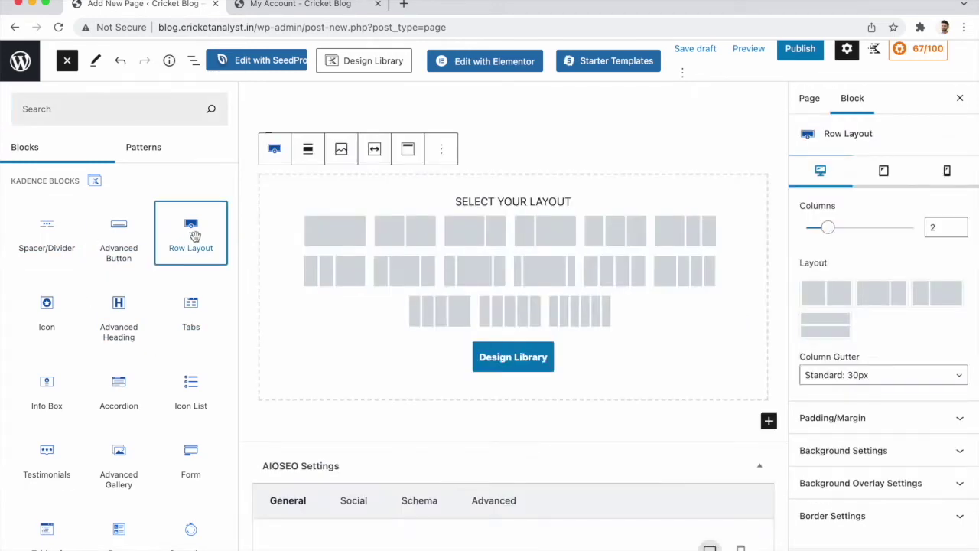
pyautogui.click(324, 8)
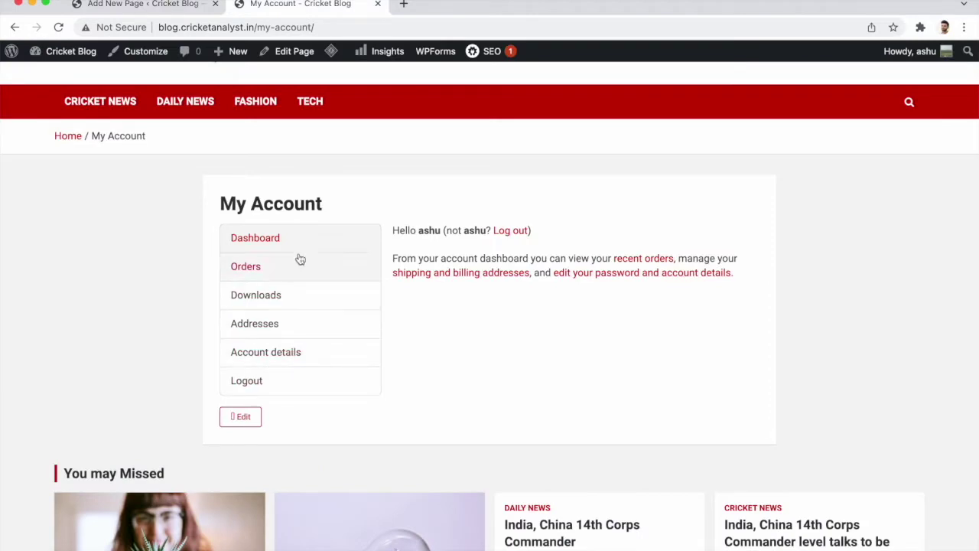
pyautogui.click(163, 6)
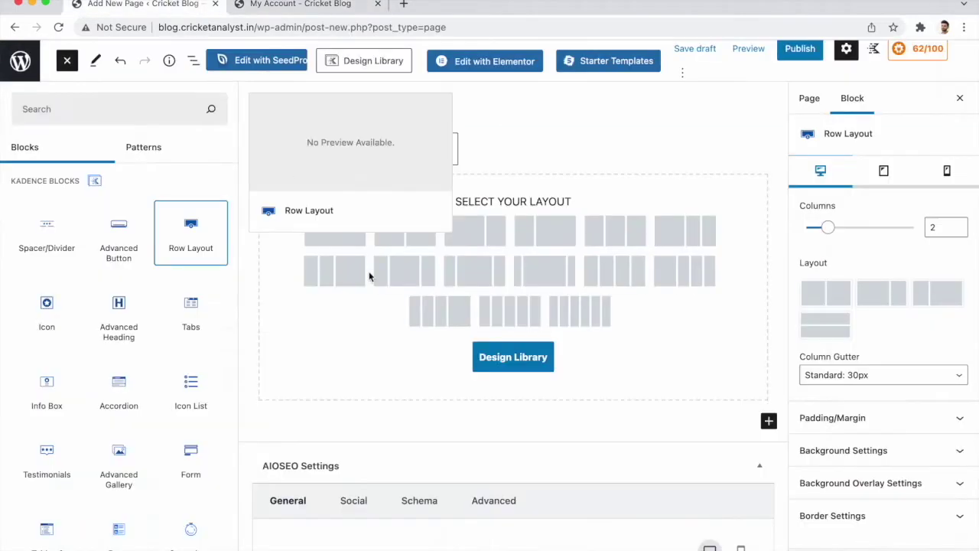
pyautogui.click(609, 230)
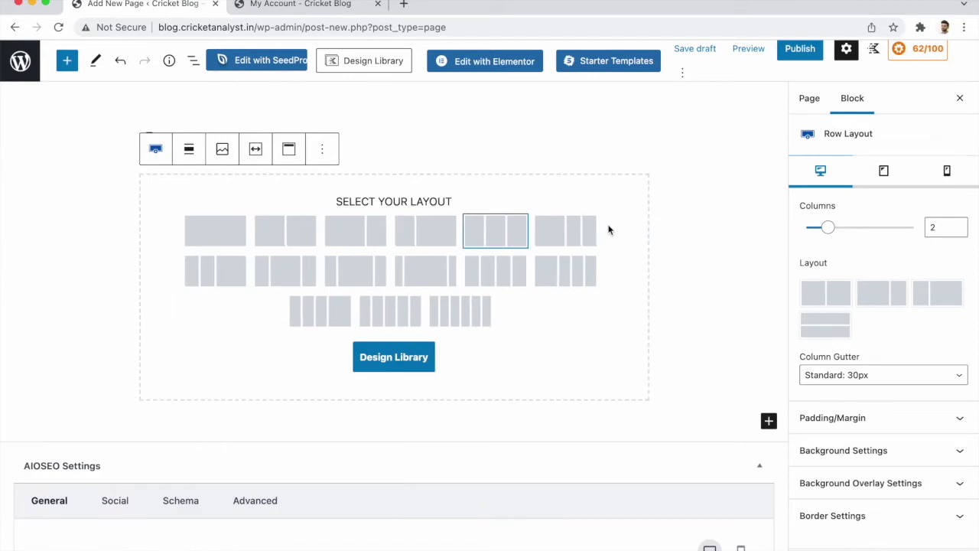
pyautogui.click(423, 364)
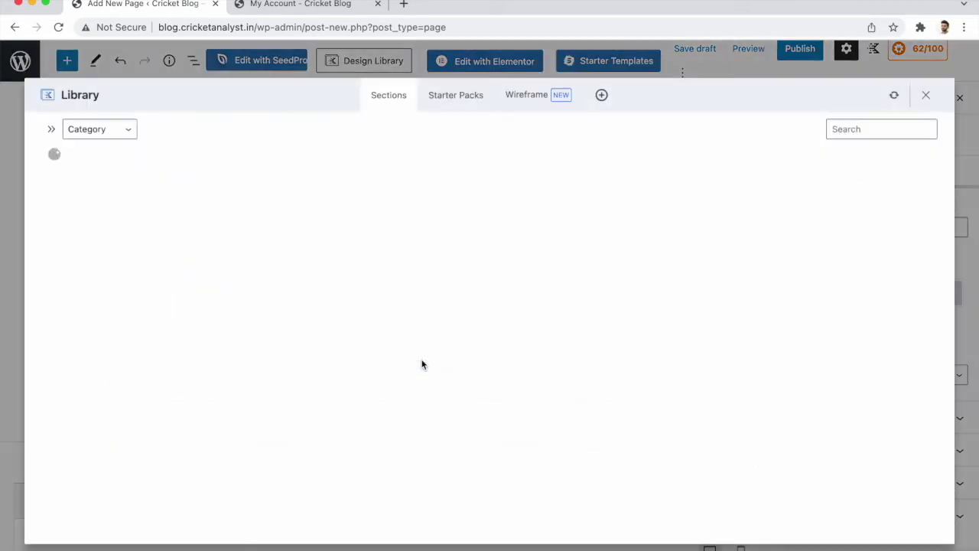
pyautogui.click(927, 97)
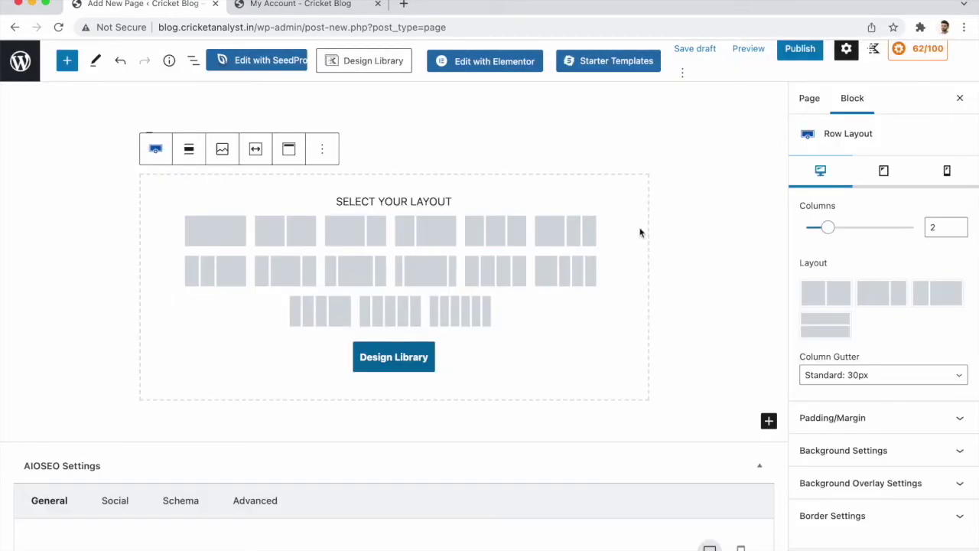
pyautogui.click(505, 232)
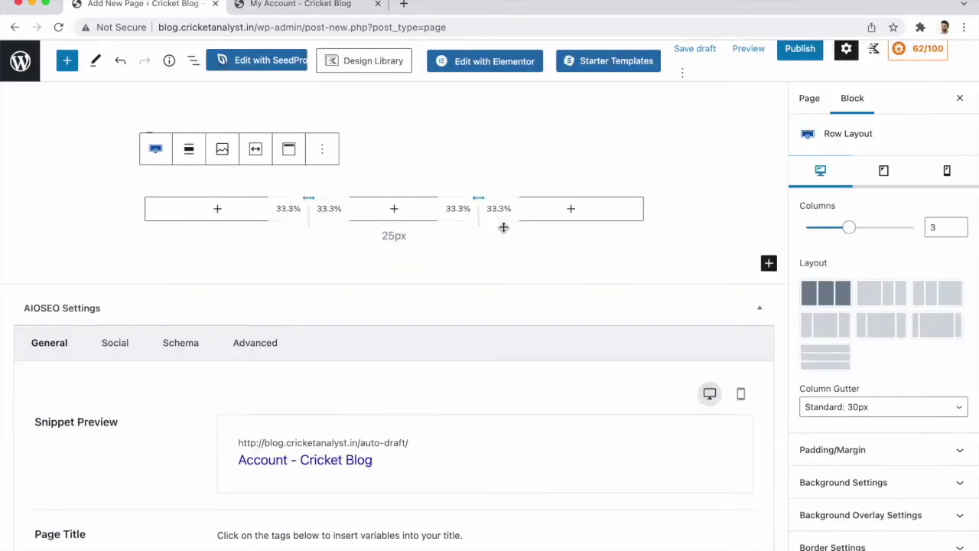
# Find the Info Box block by searching for "icon" and insert it in the row's first column.
pyautogui.click(218, 211)
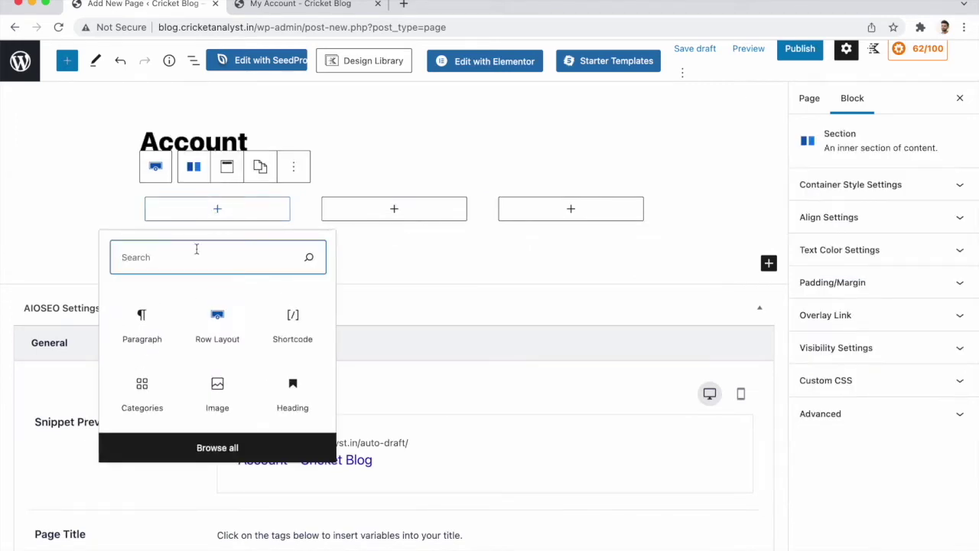
pyautogui.write('icon')
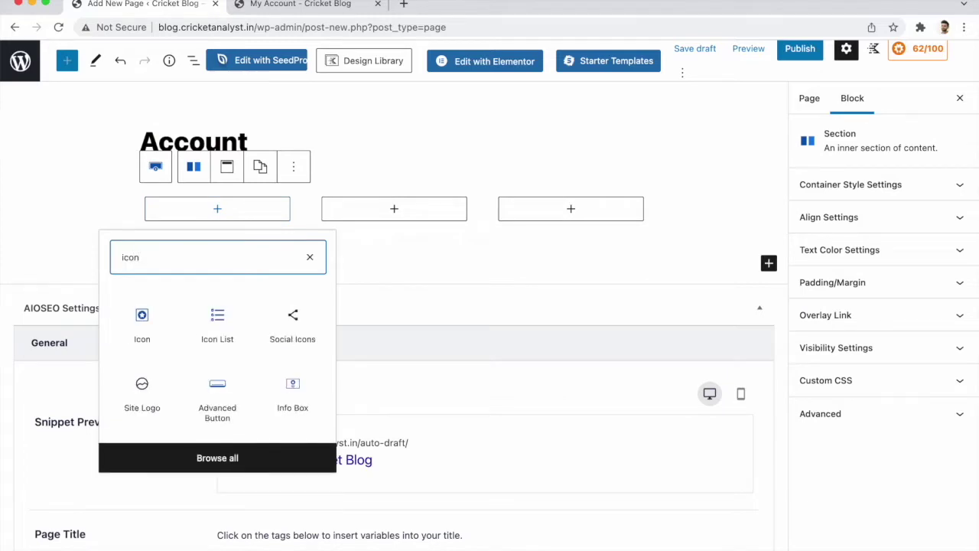
pyautogui.click(289, 409)
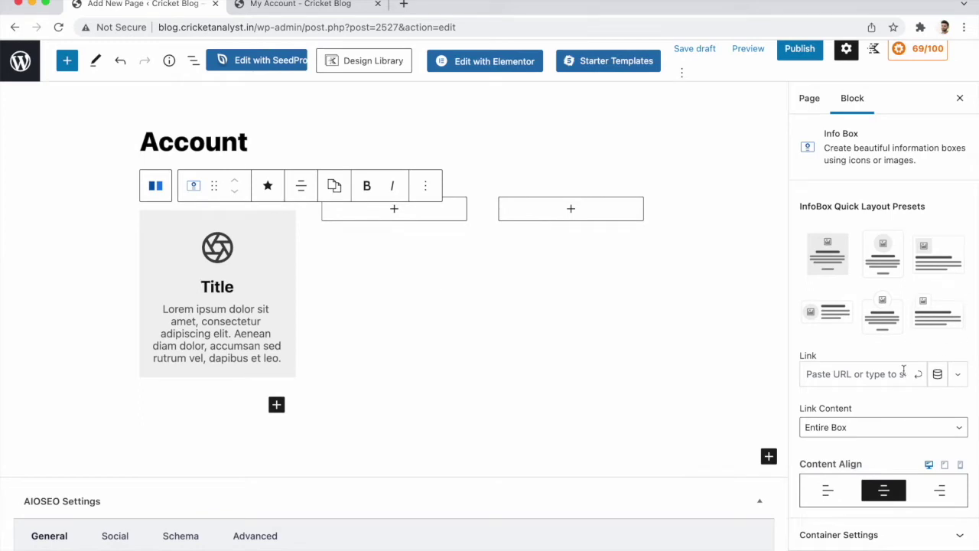
# Compare the info box layout presets and apply the one with a circled icon beside left-aligned text.
pyautogui.scroll(-3, 904, 372)
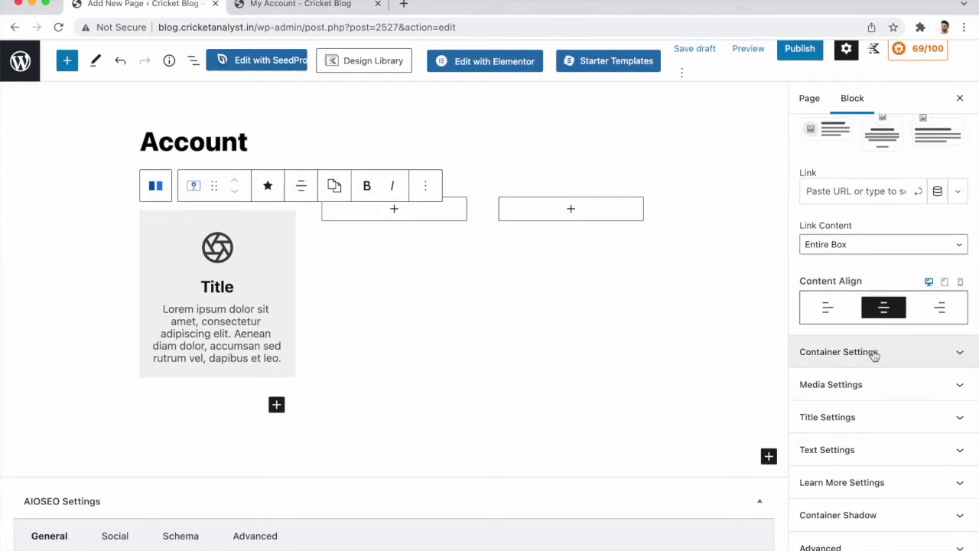
pyautogui.scroll(2, 874, 353)
pyautogui.scroll(1, 874, 356)
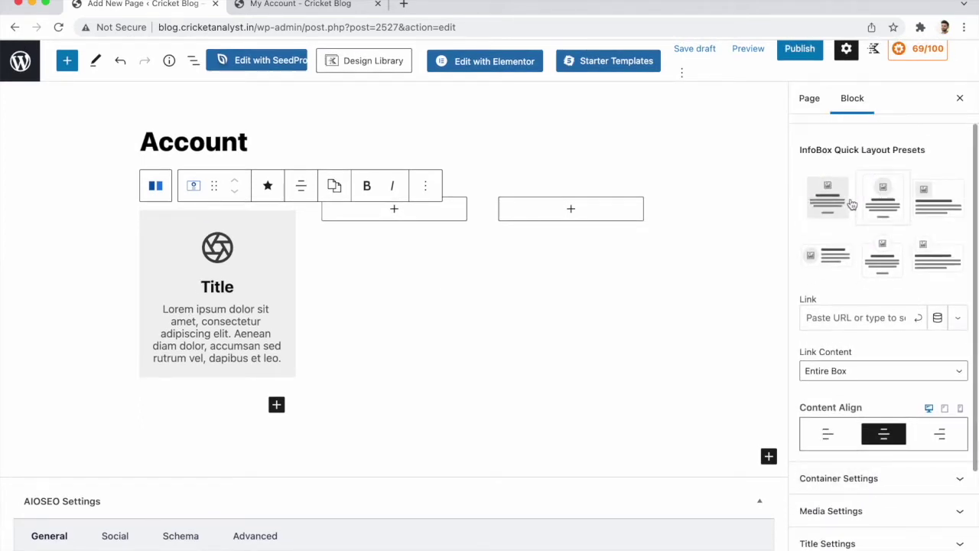
pyautogui.scroll(1, 841, 252)
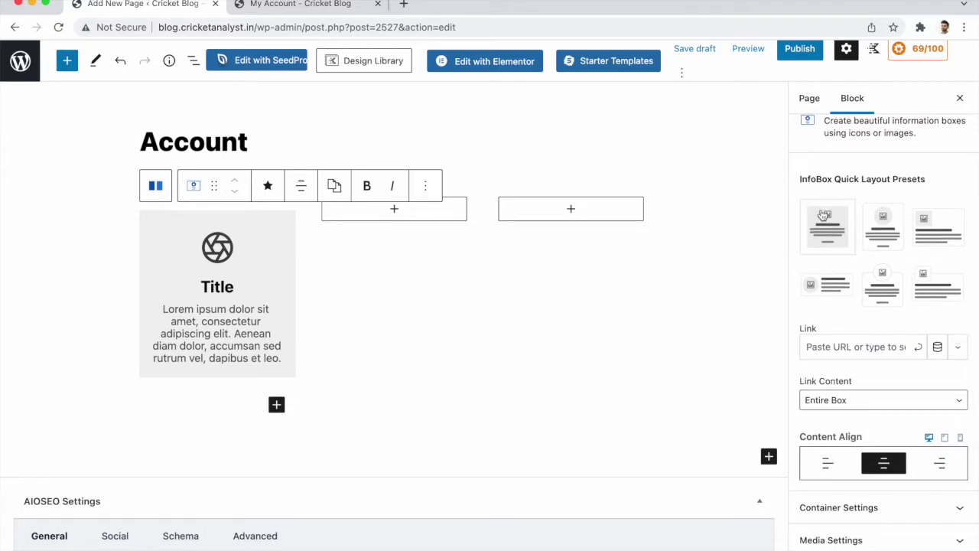
pyautogui.scroll(1, 879, 167)
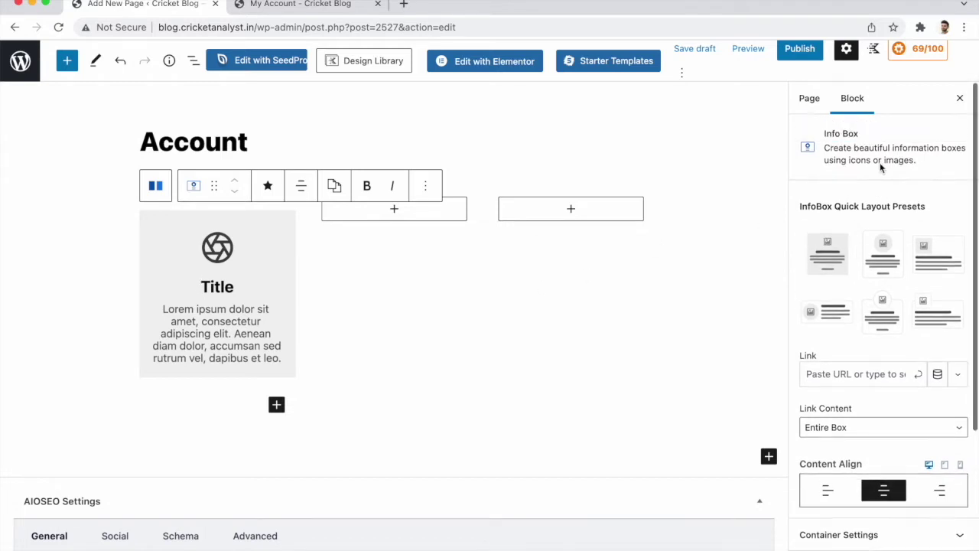
pyautogui.scroll(-3, 867, 252)
pyautogui.scroll(3, 867, 252)
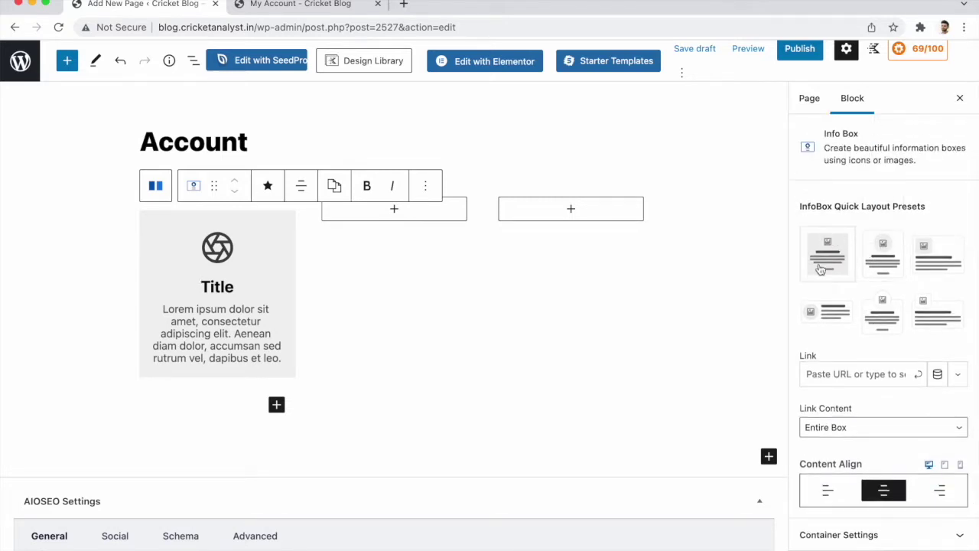
pyautogui.click(816, 323)
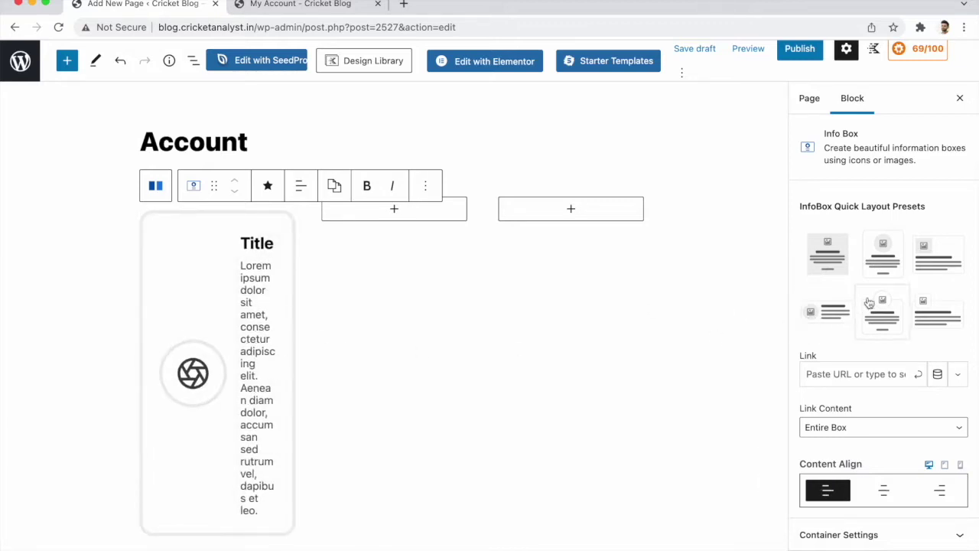
pyautogui.click(873, 265)
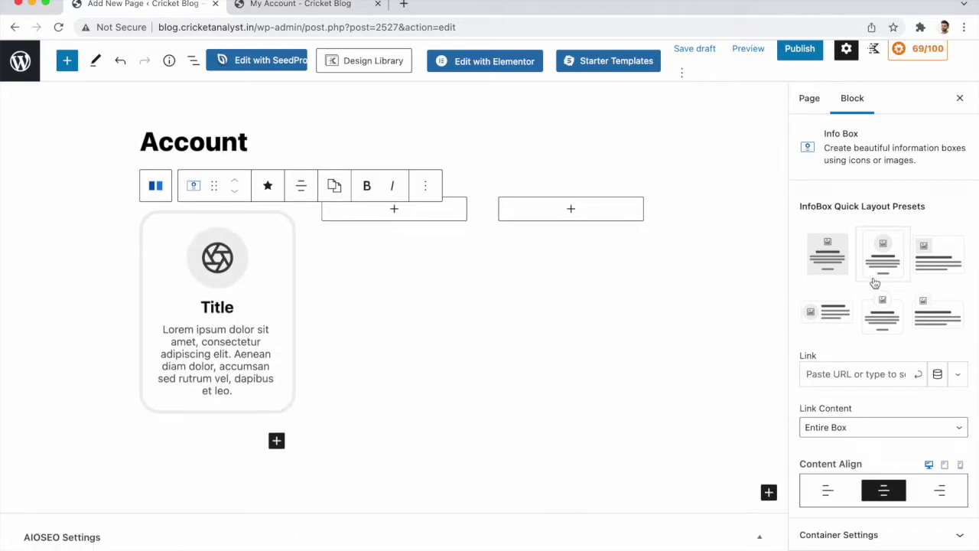
pyautogui.click(824, 311)
pyautogui.click(233, 376)
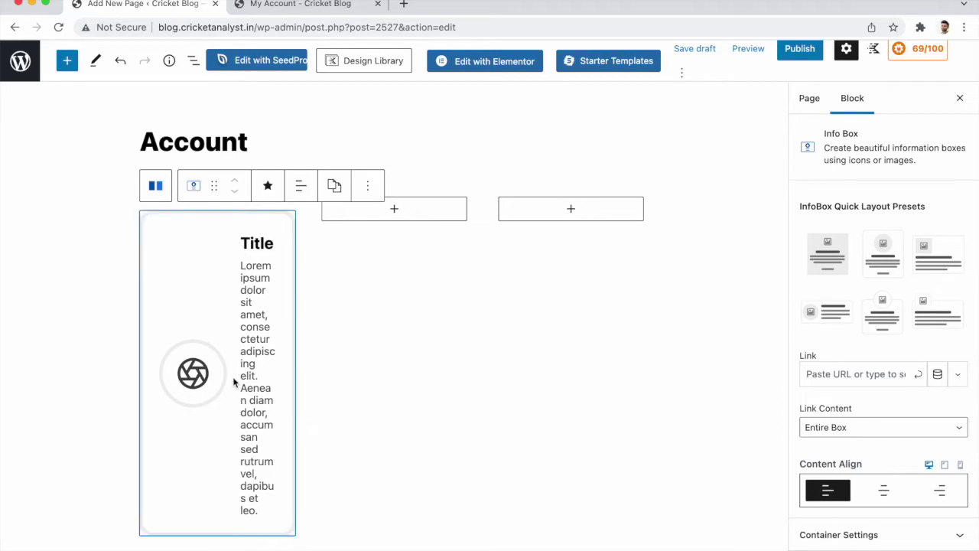
pyautogui.click(242, 373)
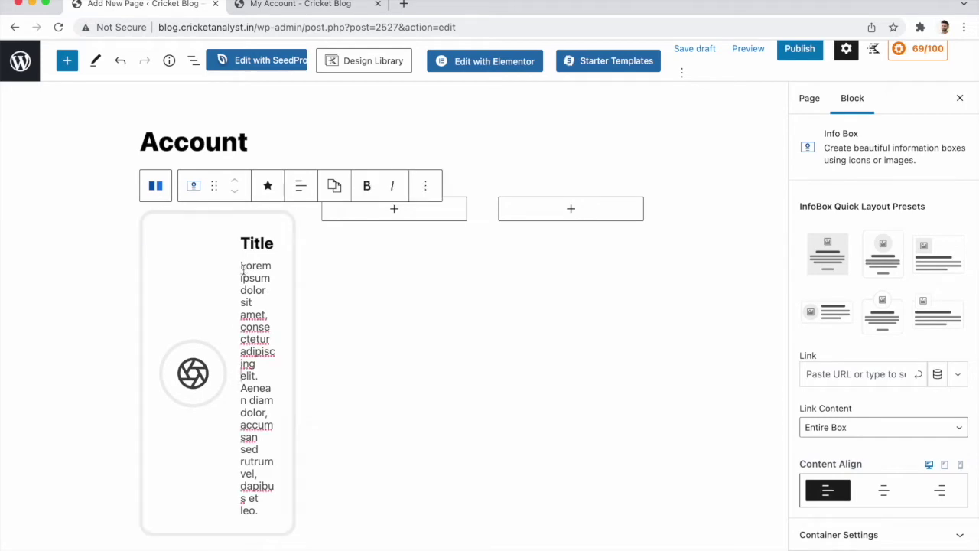
# Check the menu items on the My Account page and replace the info box title with "Dashboard".
pyautogui.click(290, 4)
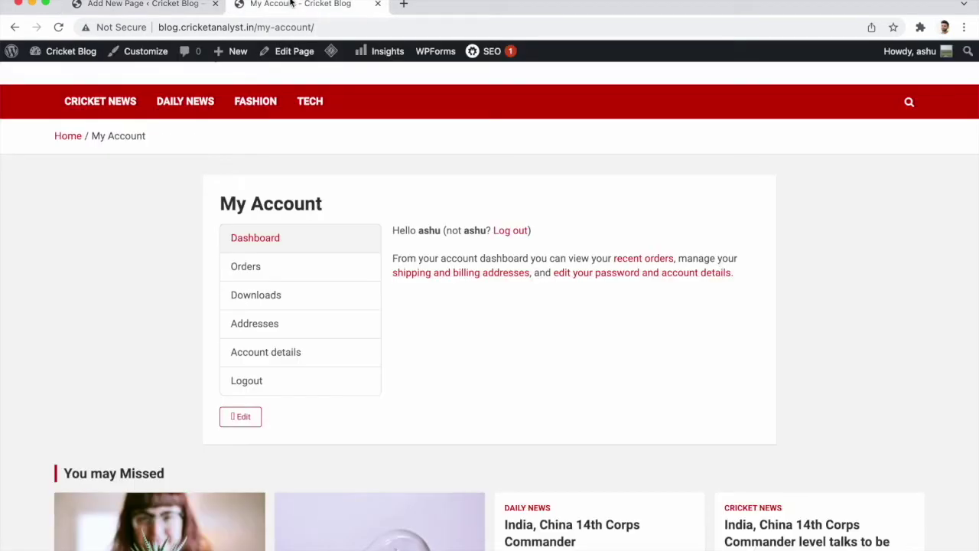
pyautogui.moveTo(293, 241); pyautogui.dragTo(258, 179)
pyautogui.click(149, 5)
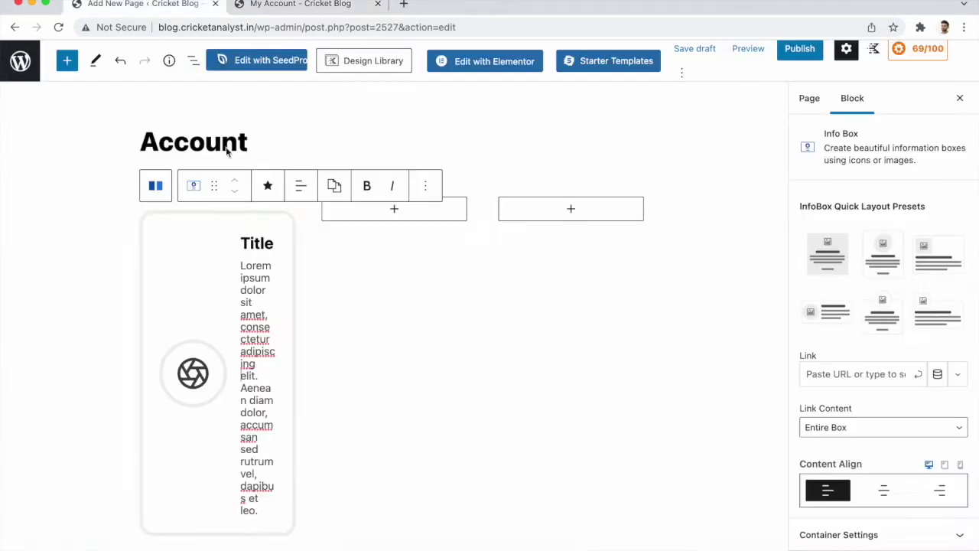
pyautogui.click(269, 245)
pyautogui.press('BackSpace')
pyautogui.press('BackSpace')
pyautogui.press('BackSpace')
pyautogui.press('BackSpace')
pyautogui.press('BackSpace')
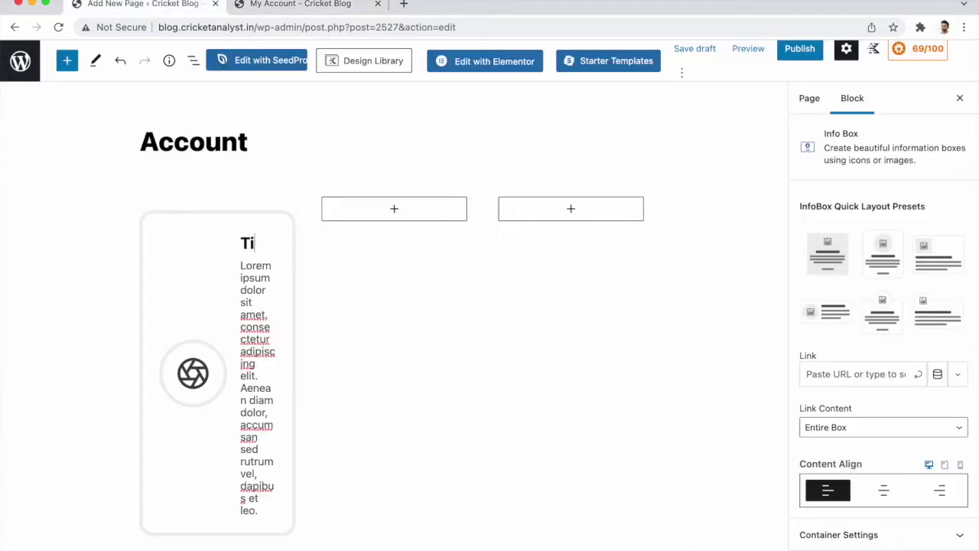
pyautogui.write('das')
pyautogui.press('BackSpace')
pyautogui.press('BackSpace')
pyautogui.write('Dashb')
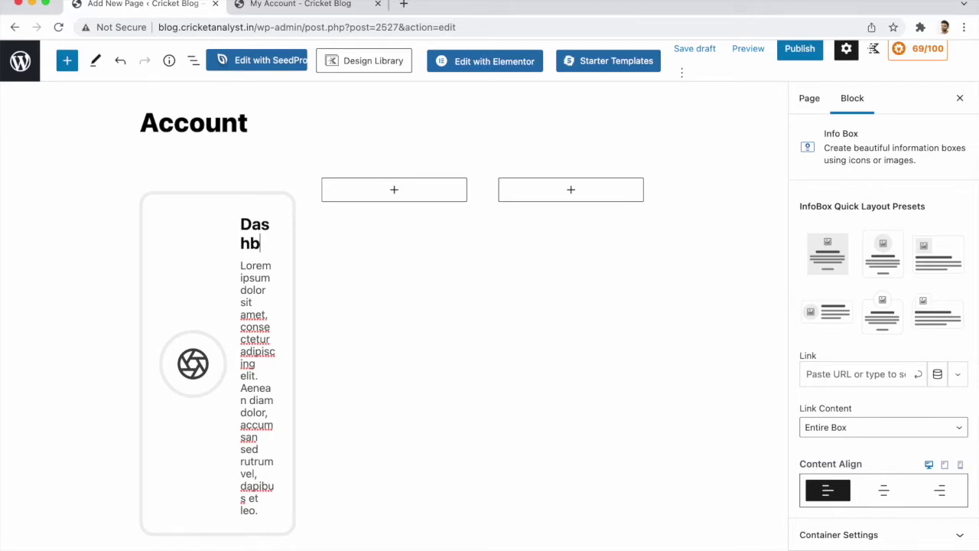
pyautogui.write('oard')
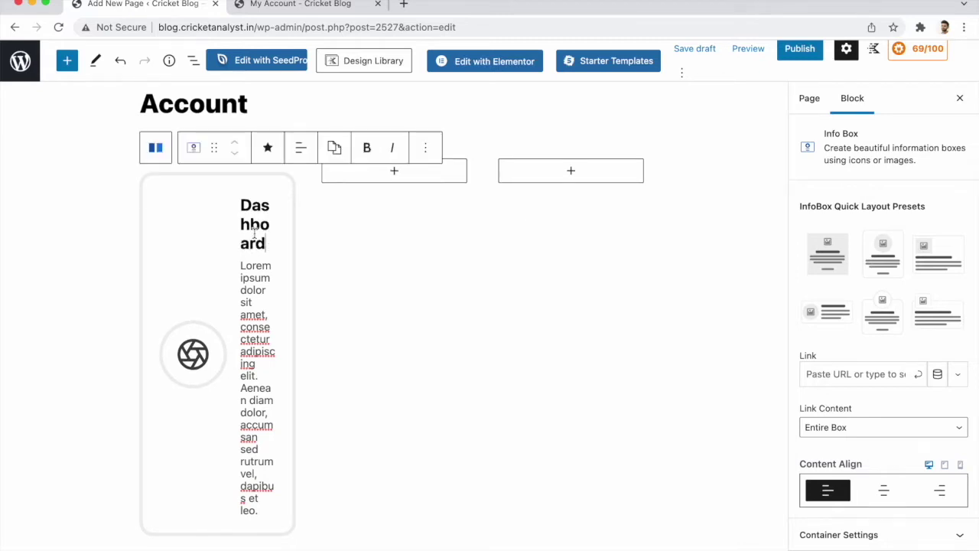
# Look at the My Account page again, then open the info box's container settings and examine the border and background options.
pyautogui.click(276, 6)
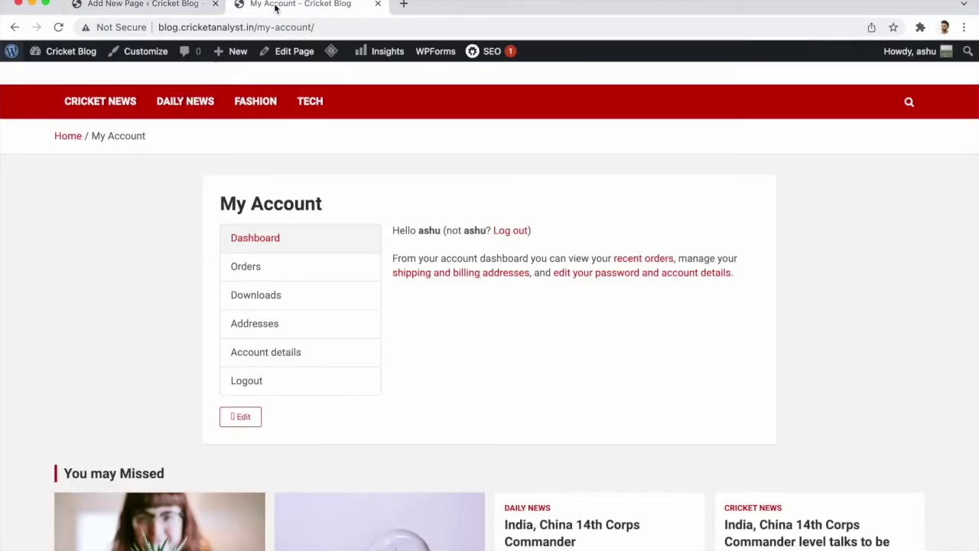
pyautogui.click(152, 6)
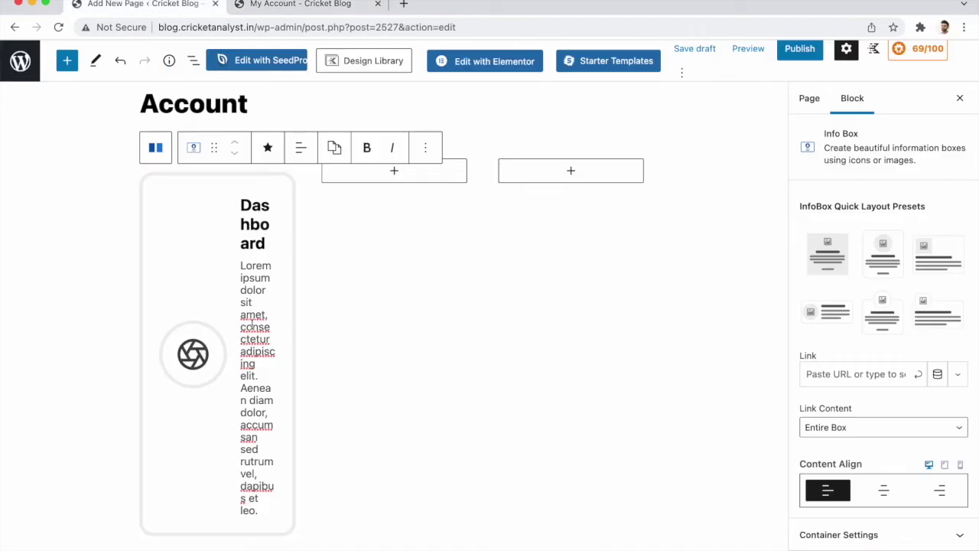
pyautogui.scroll(-10, 787, 266)
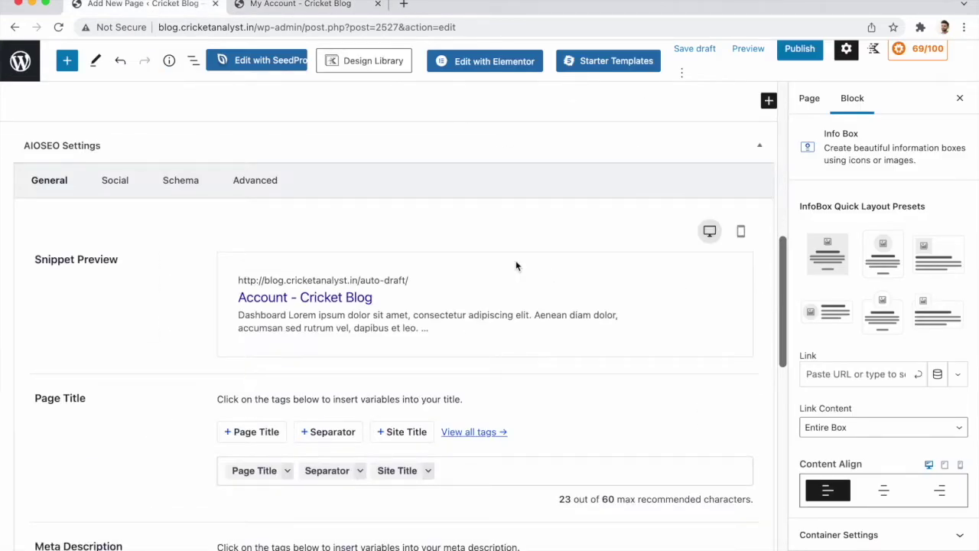
pyautogui.scroll(10, 516, 264)
pyautogui.scroll(-5, 910, 287)
pyautogui.click(841, 354)
pyautogui.scroll(-5, 838, 370)
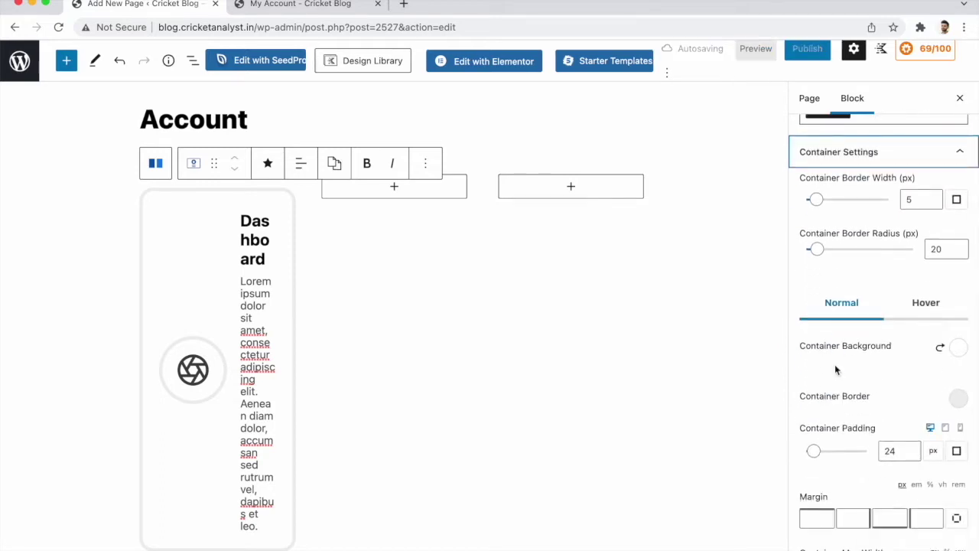
pyautogui.scroll(1, 851, 238)
pyautogui.scroll(4, 851, 238)
pyautogui.scroll(-2, 850, 234)
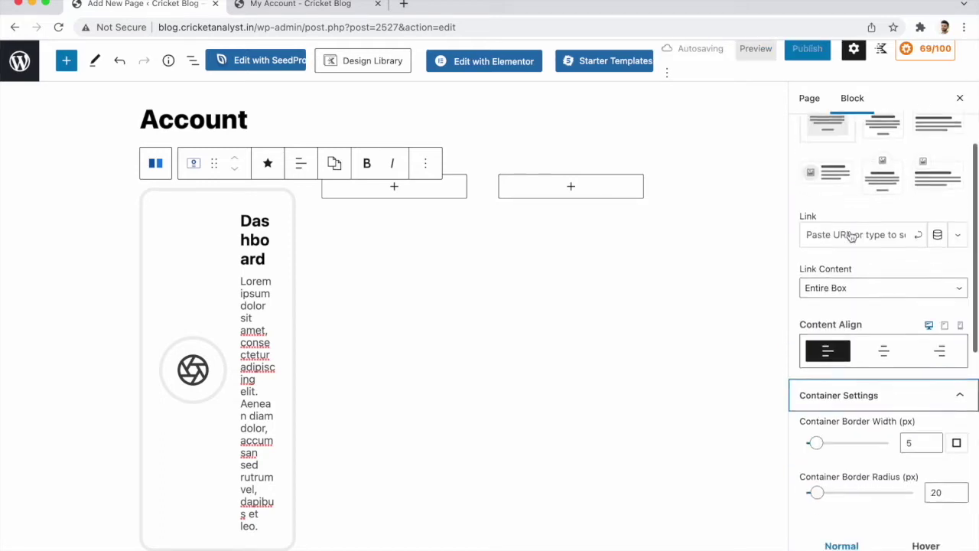
pyautogui.scroll(-3, 824, 295)
pyautogui.scroll(1, 821, 284)
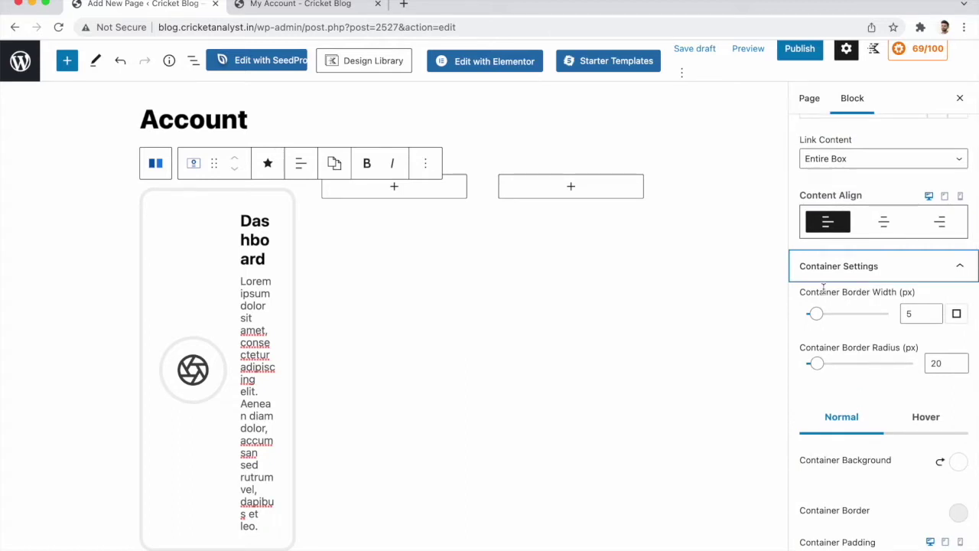
pyautogui.scroll(-1, 823, 288)
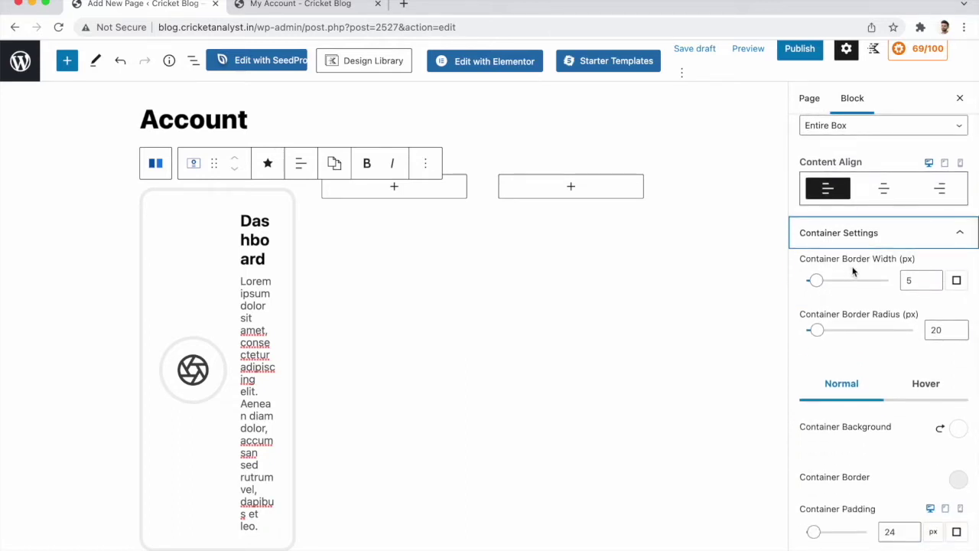
# Set the info box's container border width to 2 px and its border radius to 20 px.
pyautogui.click(931, 284)
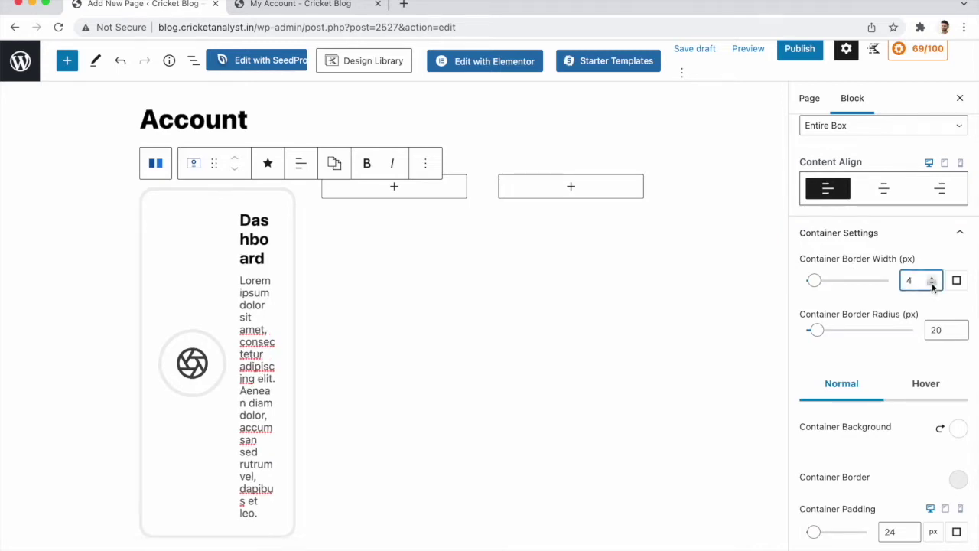
pyautogui.click(932, 284)
pyautogui.click(932, 284)
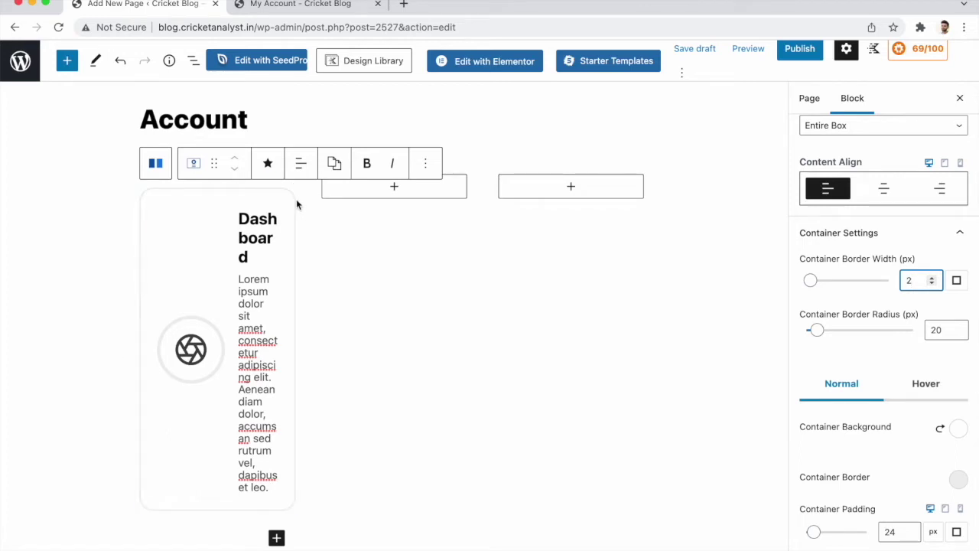
pyautogui.click(932, 278)
pyautogui.click(932, 284)
pyautogui.doubleClick(958, 327)
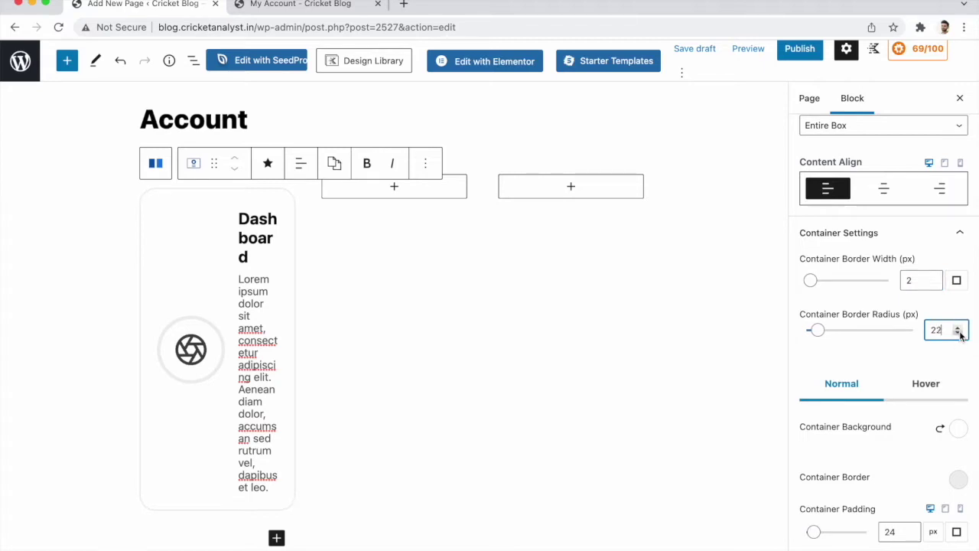
pyautogui.scroll(-3, 848, 378)
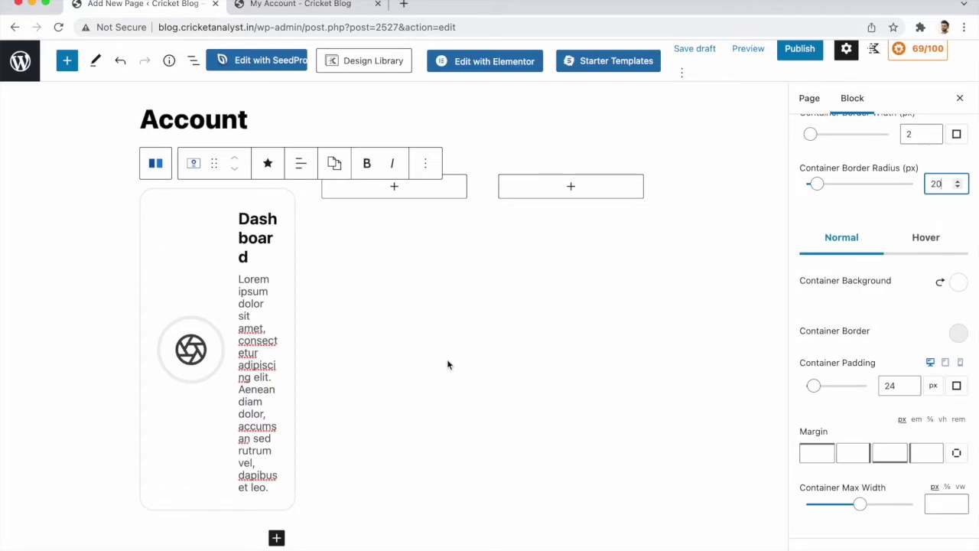
# Try a red CF2E2E container background on the info box and set it back to white FFFFFF.
pyautogui.click(958, 282)
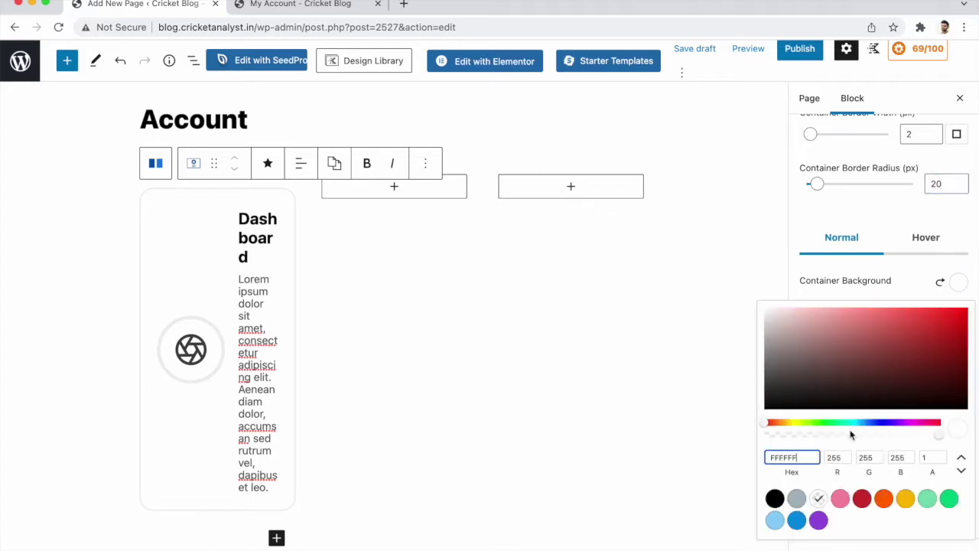
pyautogui.click(861, 498)
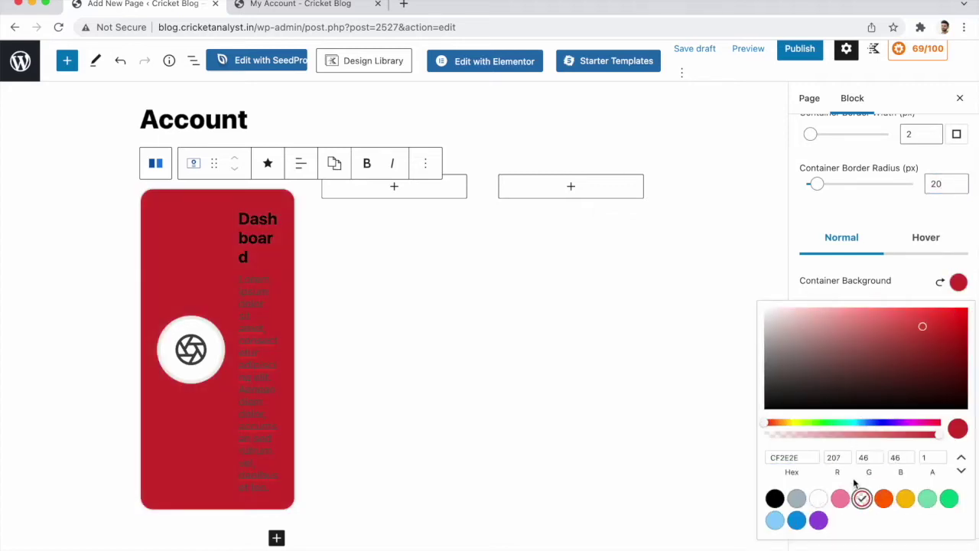
pyautogui.click(821, 498)
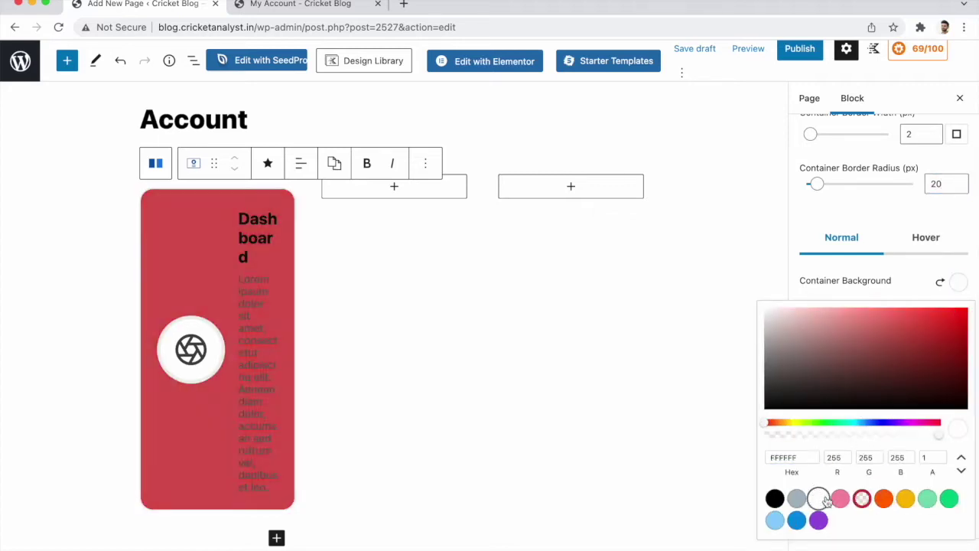
pyautogui.click(883, 291)
# Set the info box's container hover background to light green 65EEBC.
pyautogui.click(935, 236)
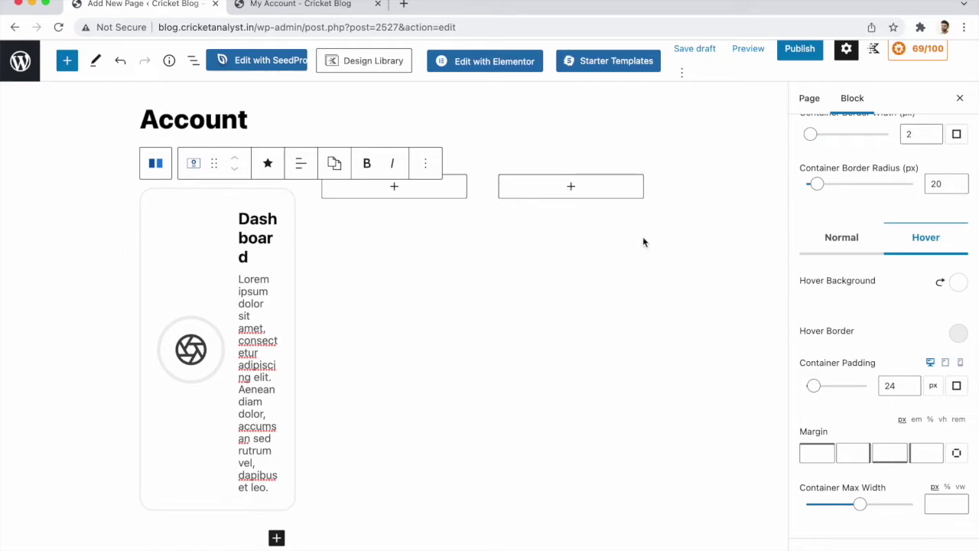
pyautogui.click(958, 282)
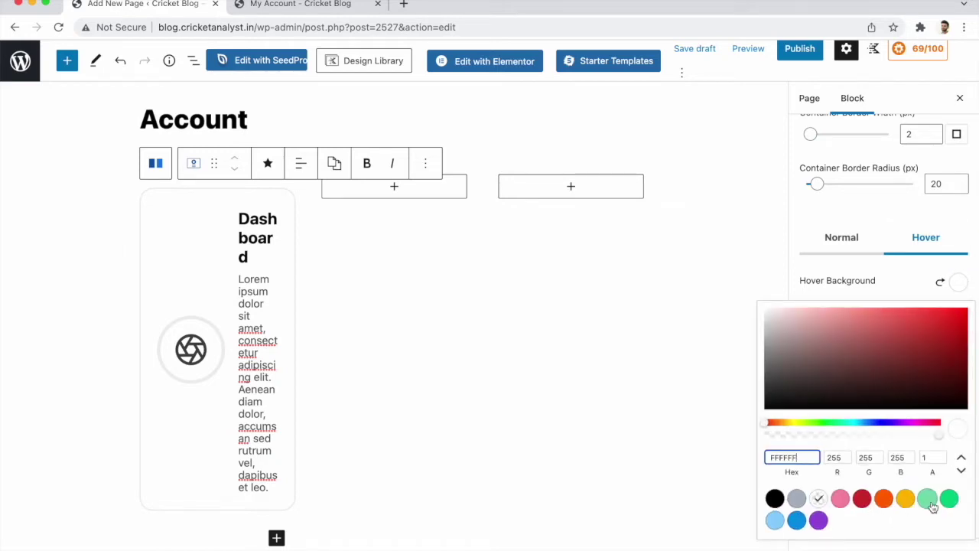
pyautogui.click(949, 499)
pyautogui.click(874, 276)
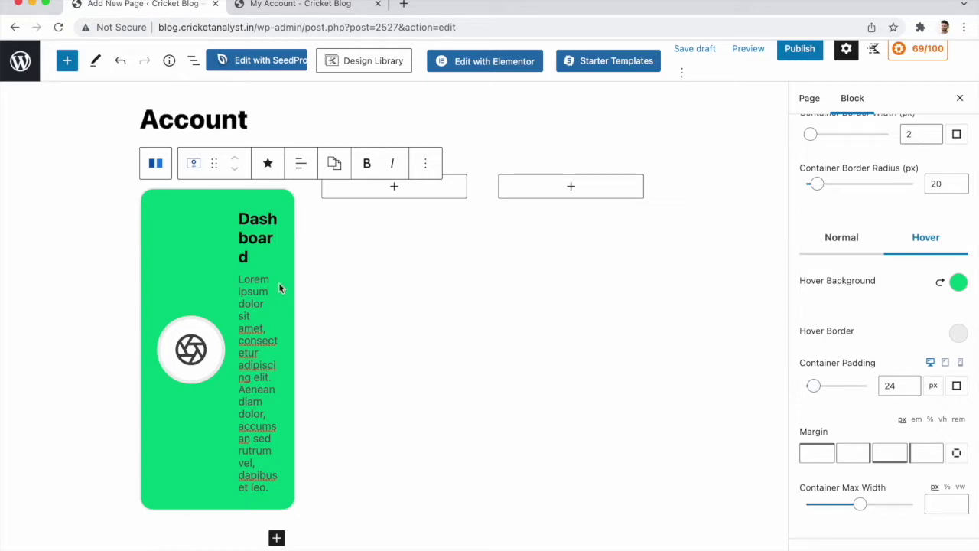
pyautogui.click(957, 283)
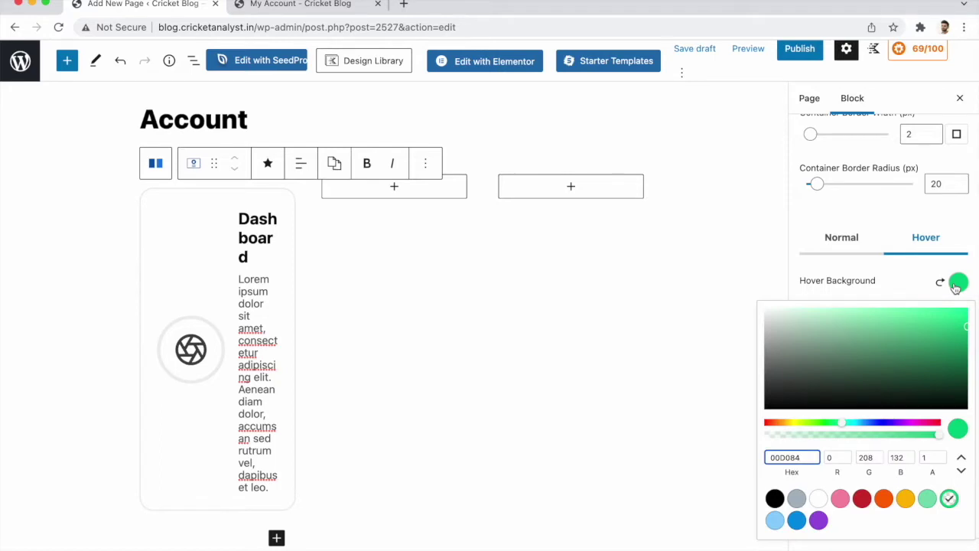
pyautogui.click(903, 318)
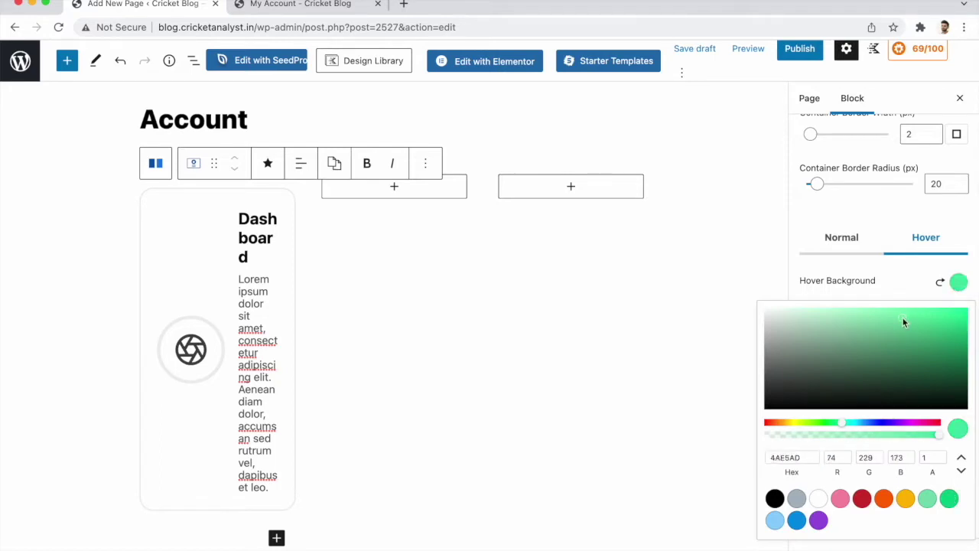
pyautogui.click(881, 315)
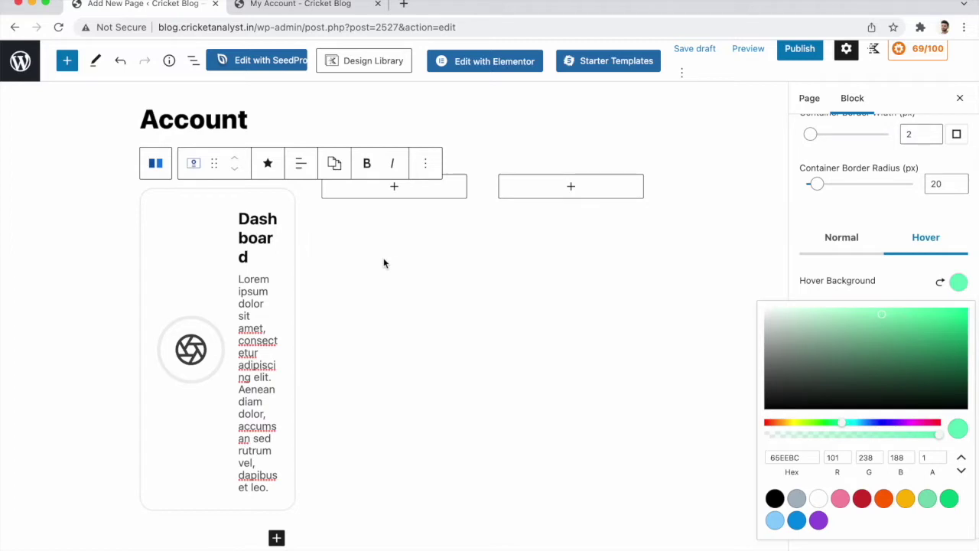
pyautogui.click(395, 320)
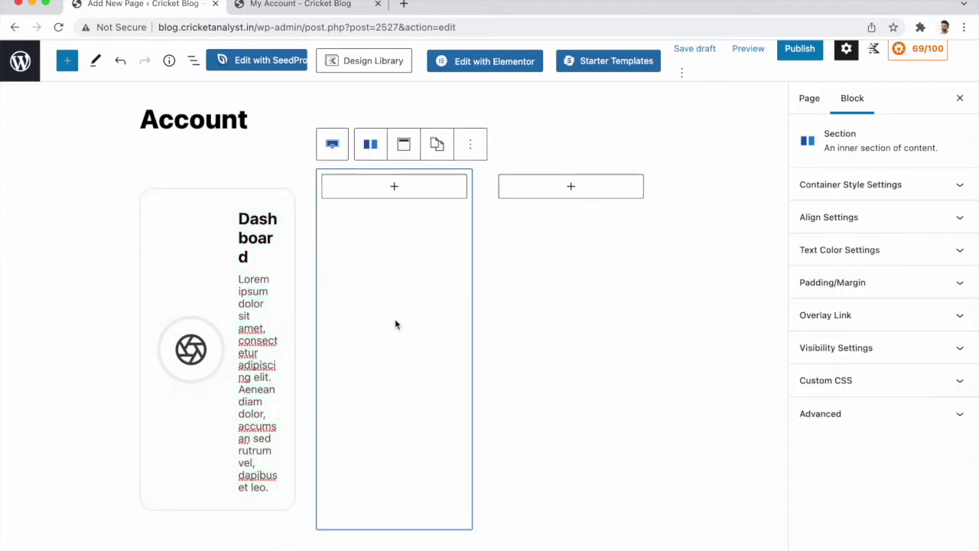
# Try a container padding of 23 px on the Dashboard info box and set it back to 24 px.
pyautogui.click(258, 316)
pyautogui.scroll(-5, 833, 375)
pyautogui.click(841, 348)
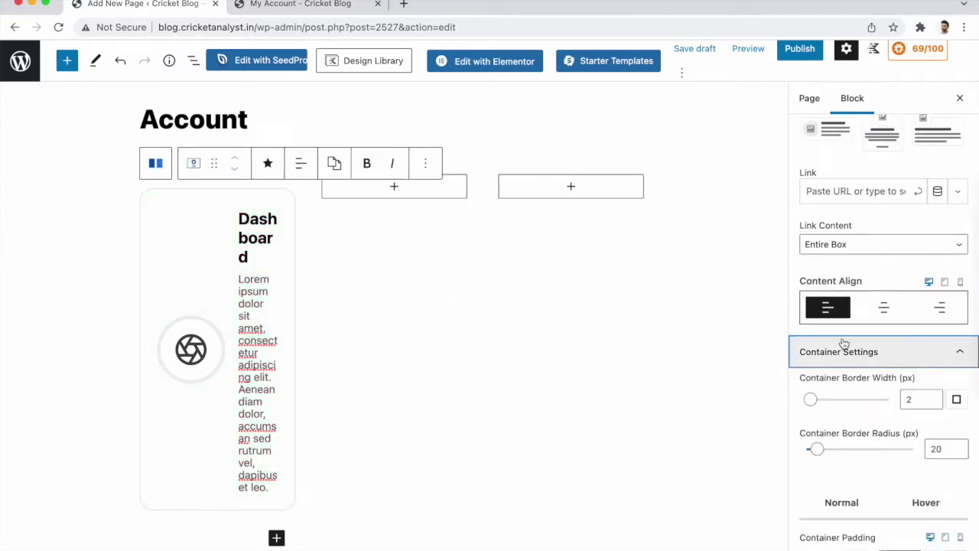
pyautogui.scroll(-5, 843, 344)
pyautogui.scroll(-1, 841, 338)
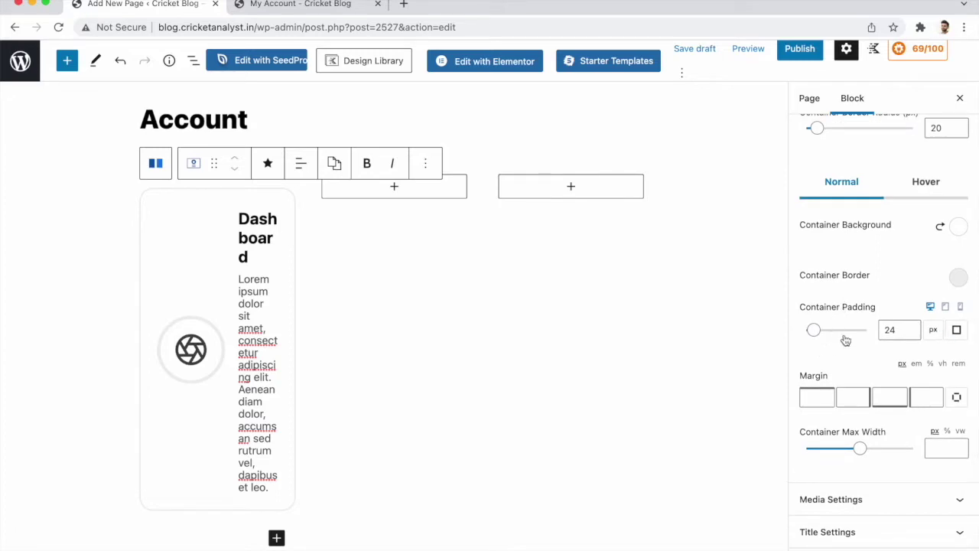
pyautogui.click(910, 334)
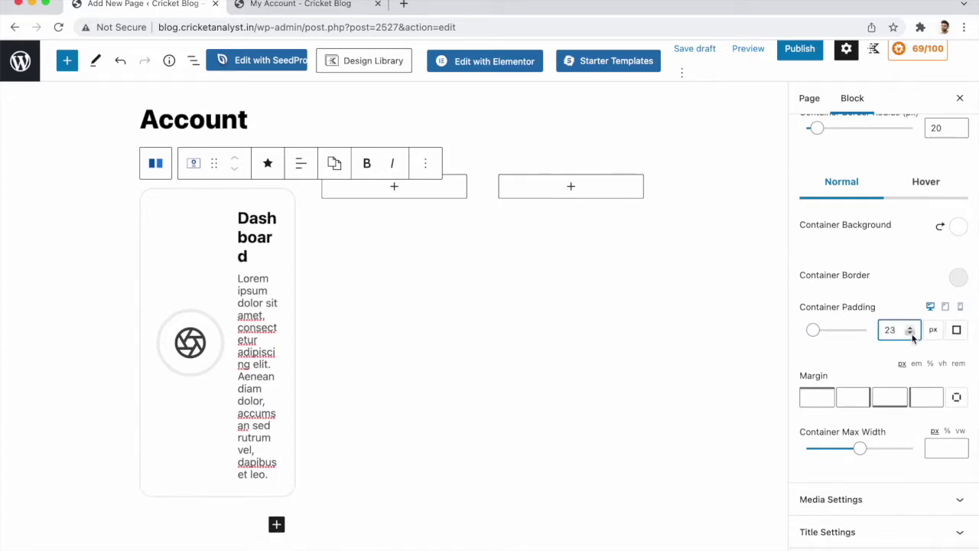
pyautogui.click(910, 327)
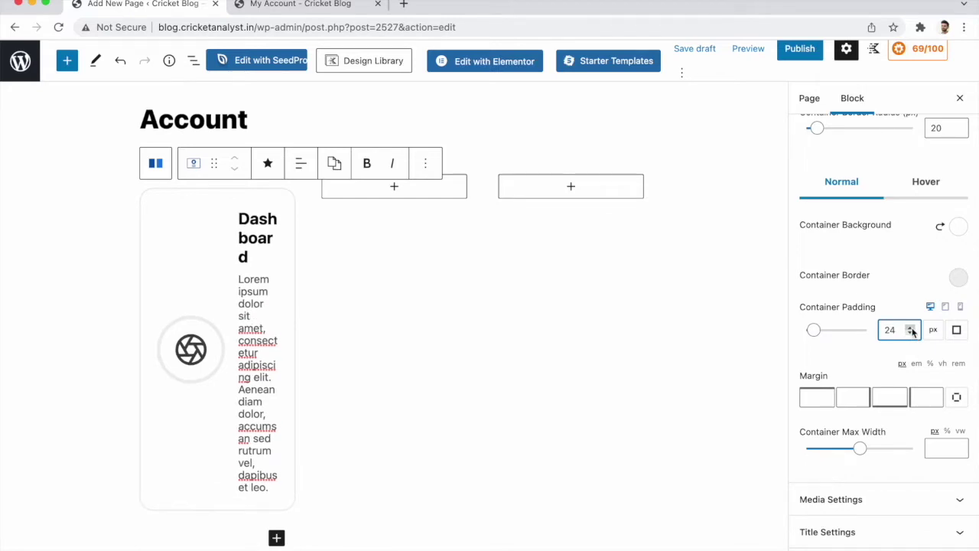
# Publish the Account page and open the published page in a new browser tab.
pyautogui.click(792, 50)
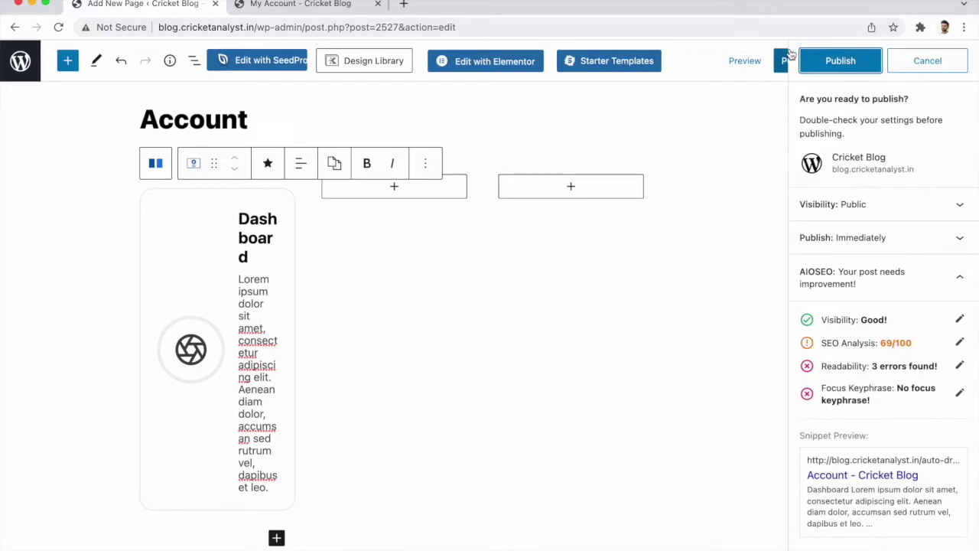
pyautogui.click(833, 58)
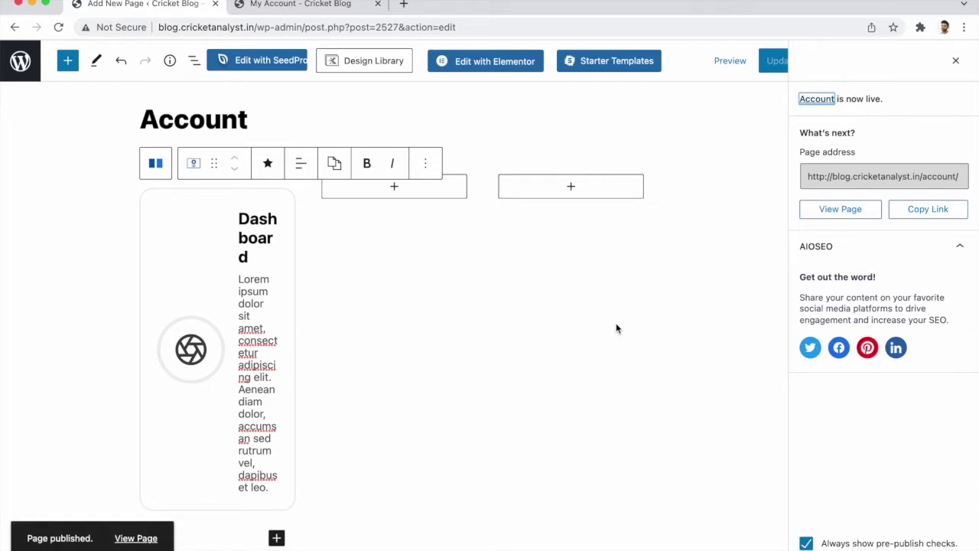
pyautogui.click(959, 61)
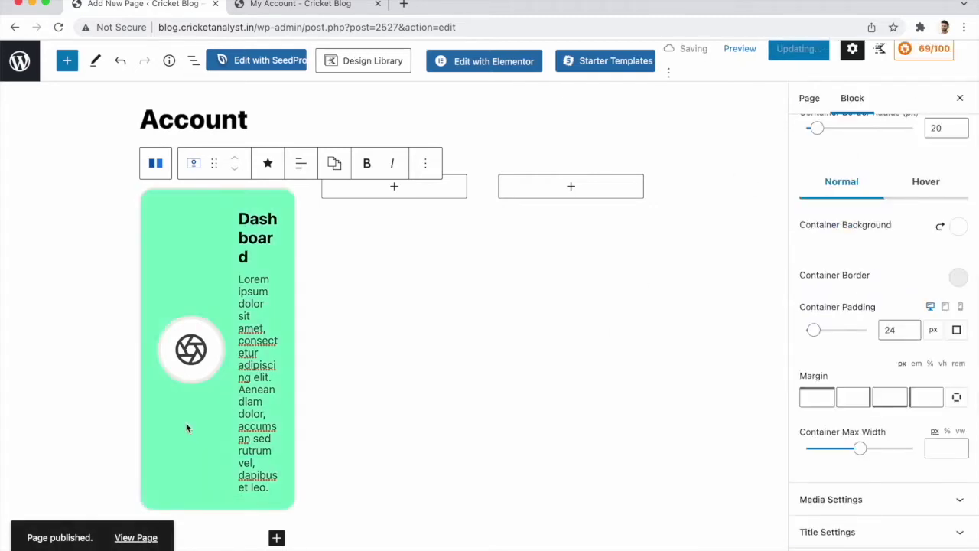
pyautogui.rightClick(137, 537)
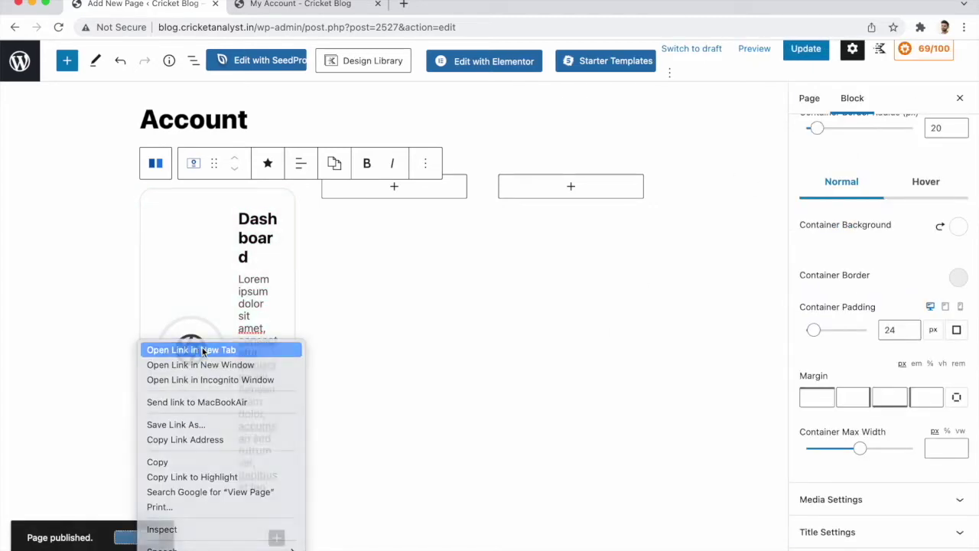
pyautogui.click(197, 350)
# Compare the Dashboard info box and its hover effect in the editor with the live Account page.
pyautogui.click(477, 9)
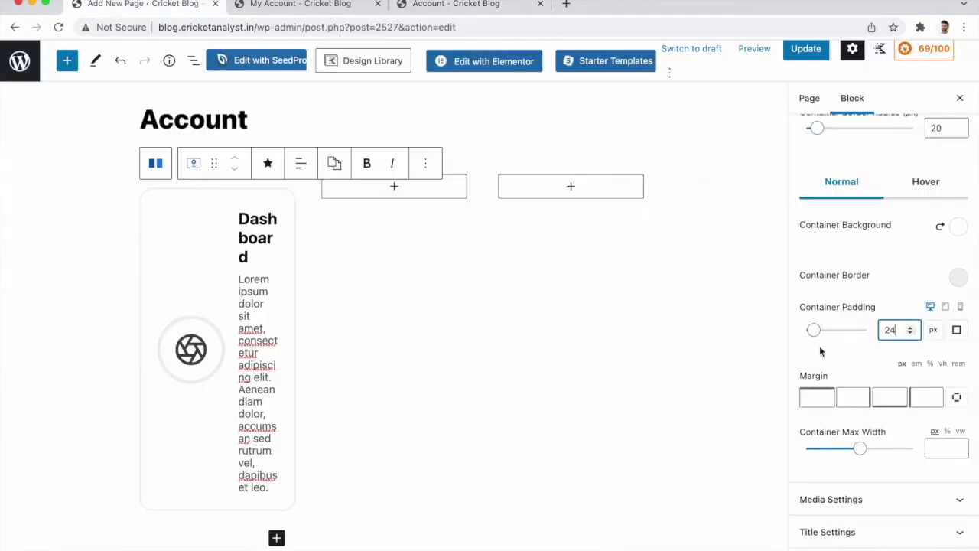
pyautogui.scroll(-1, 819, 346)
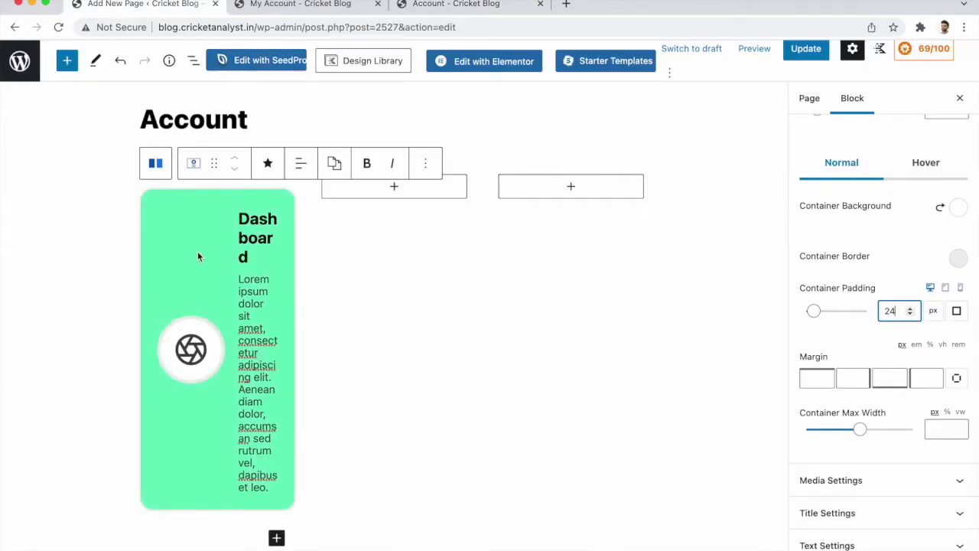
pyautogui.scroll(-1, 822, 413)
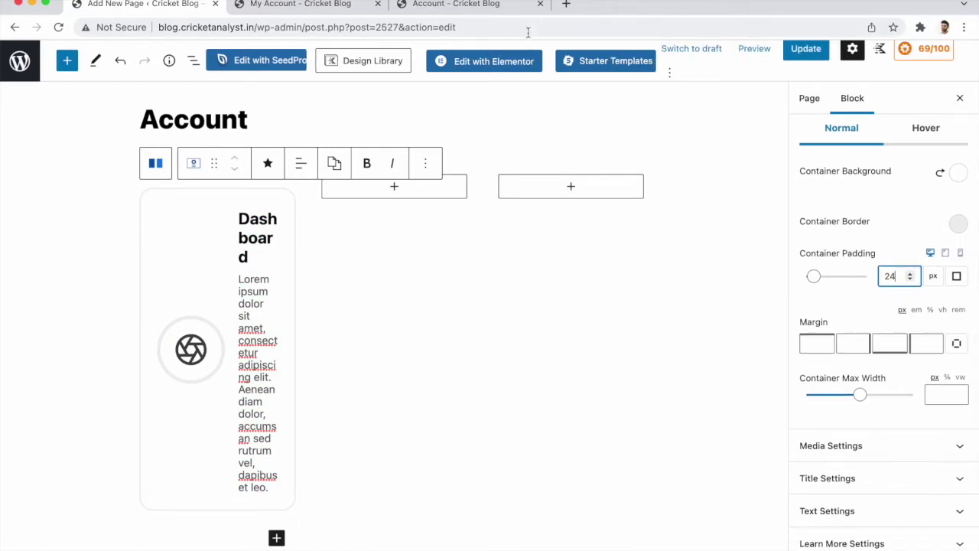
pyautogui.click(470, 8)
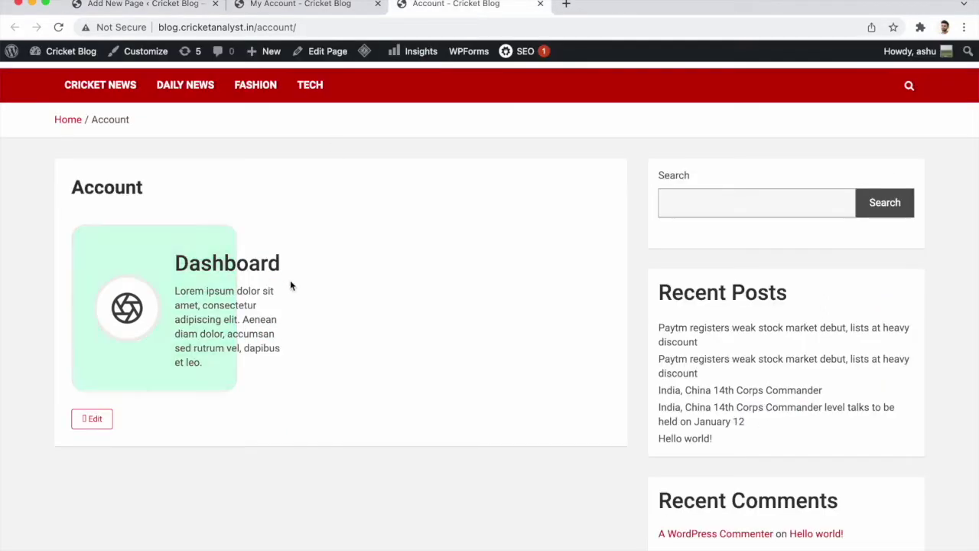
# Return to the page editor and set the info box's container max width to 633 px.
pyautogui.click(128, 6)
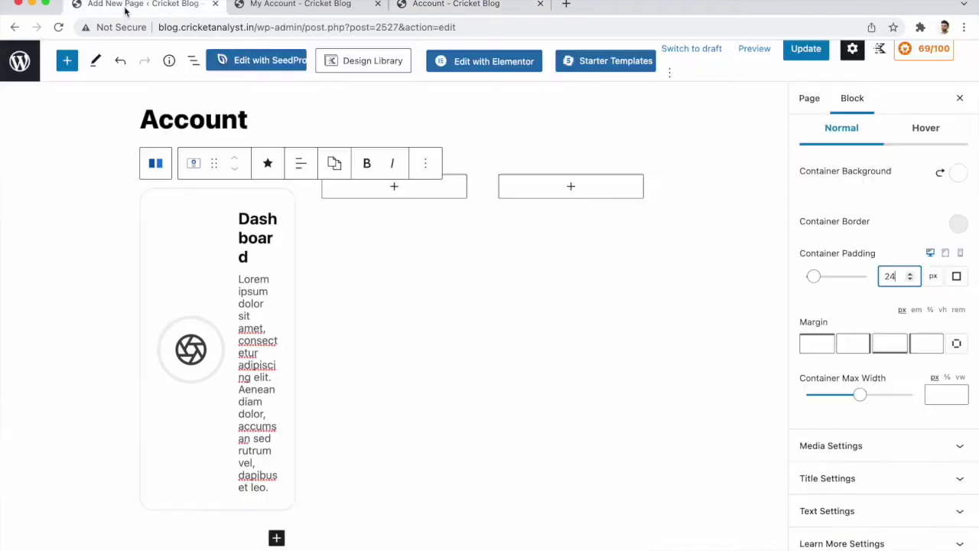
pyautogui.click(859, 396)
pyautogui.moveTo(859, 396); pyautogui.dragTo(839, 402)
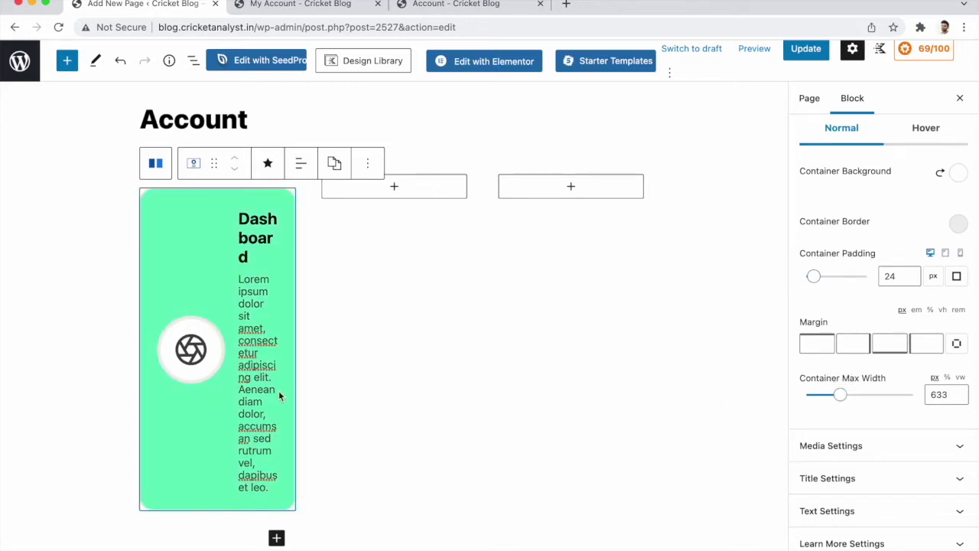
# Replace the info box's placeholder description with "Your Account Dashboard".
pyautogui.click(257, 328)
pyautogui.hotkey('ctrl', 'a')
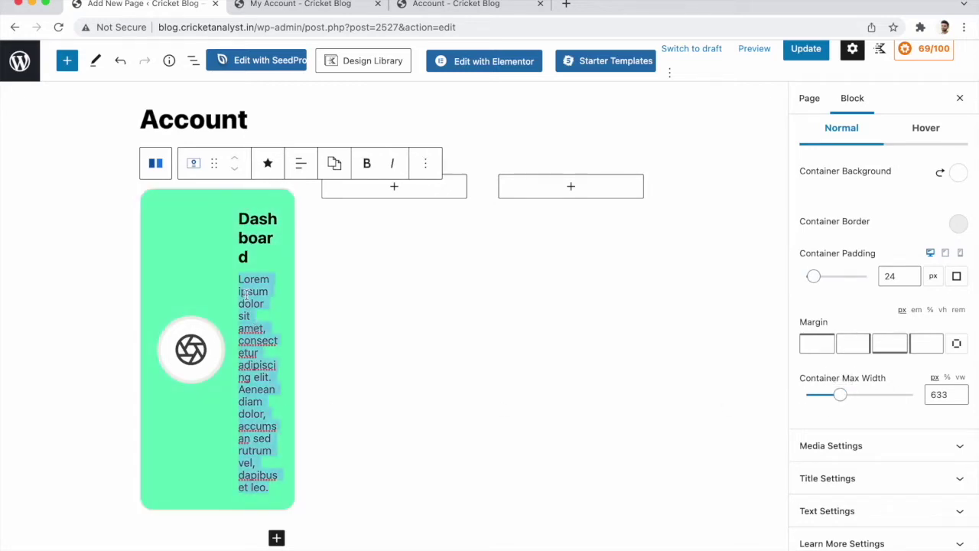
pyautogui.press('BackSpace')
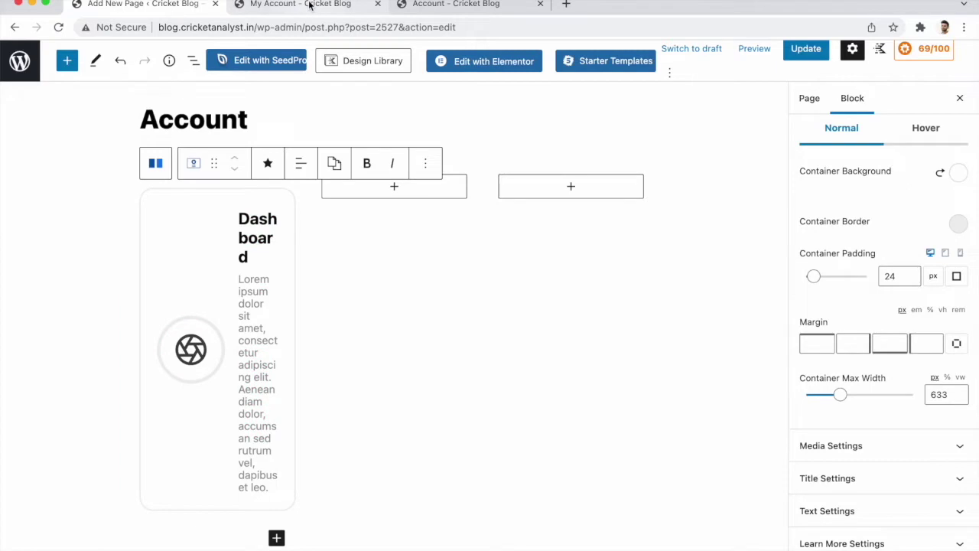
pyautogui.click(309, 5)
pyautogui.click(158, 5)
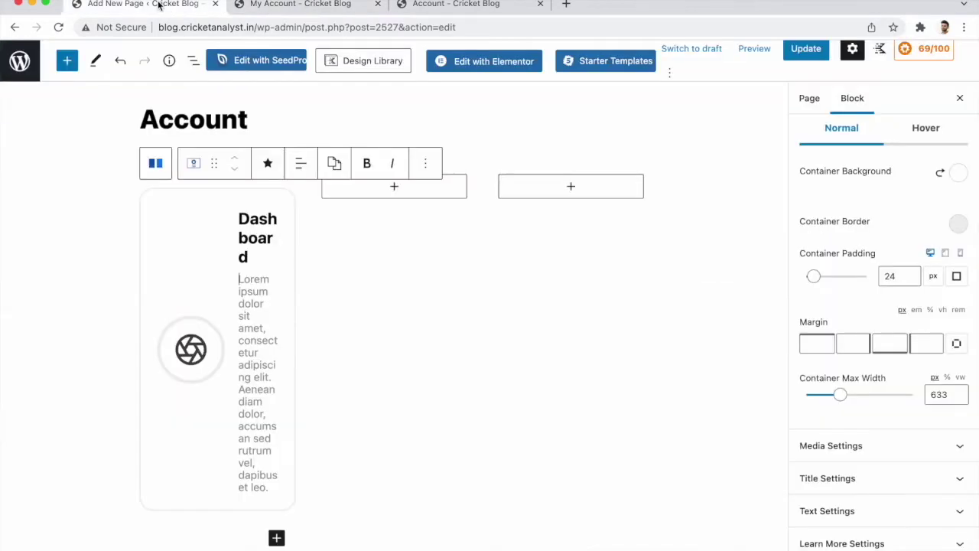
pyautogui.click(251, 280)
pyautogui.write('You')
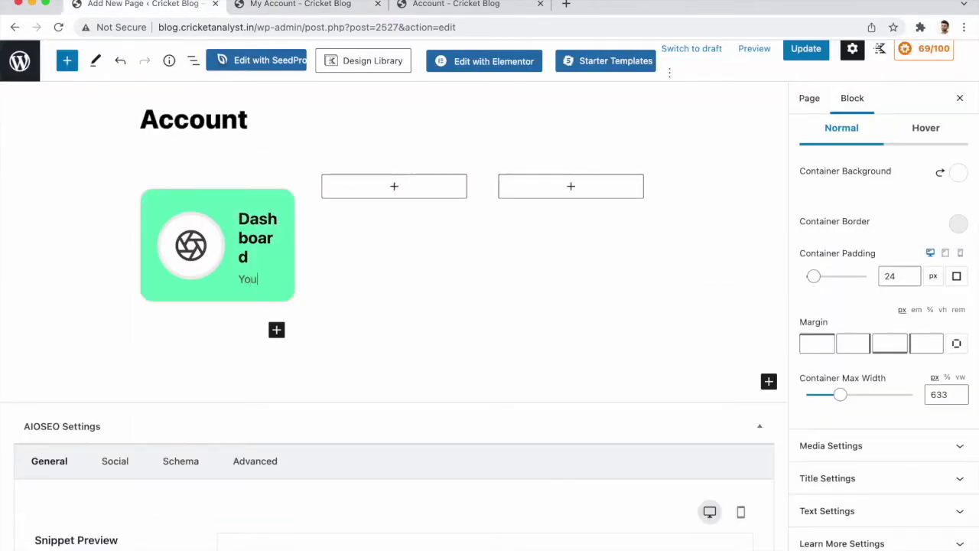
pyautogui.write('r Accou')
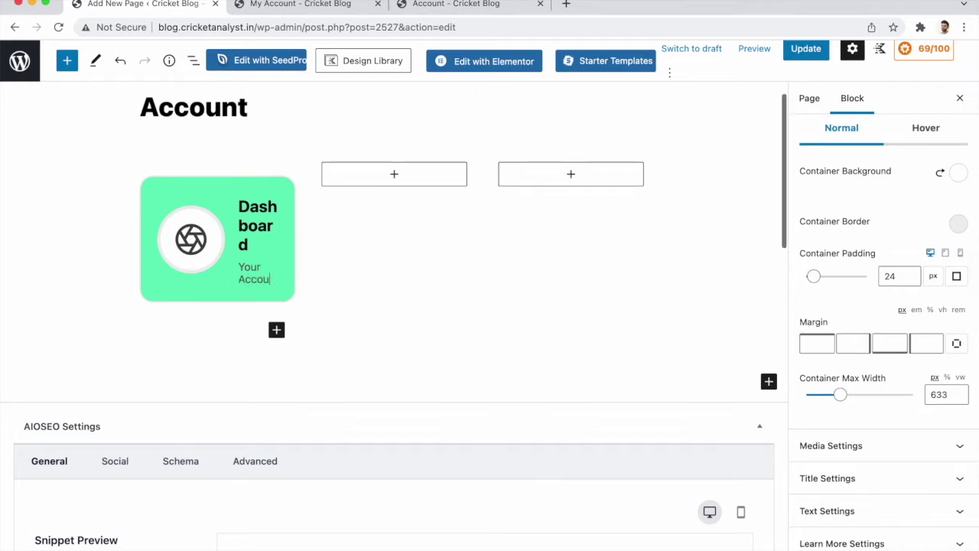
pyautogui.write('nt Dash')
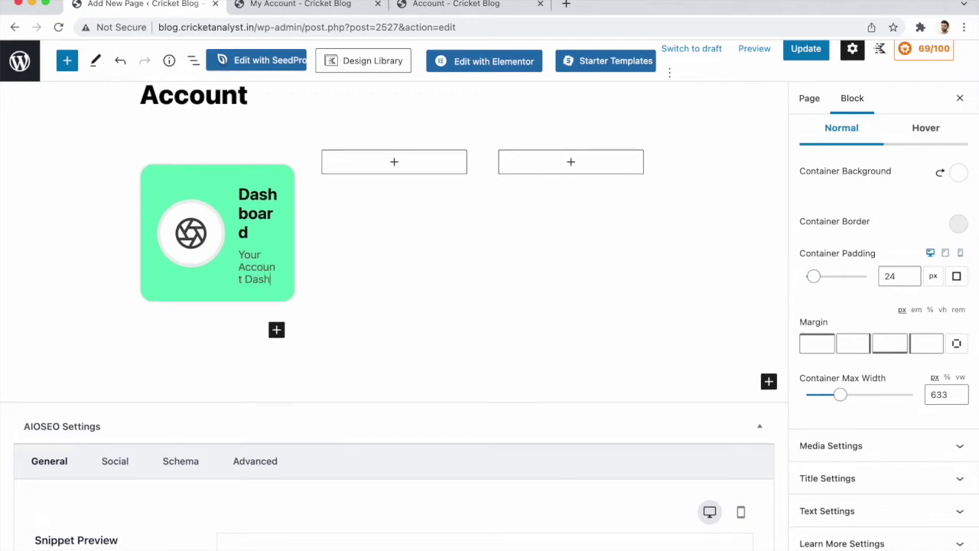
pyautogui.write('board')
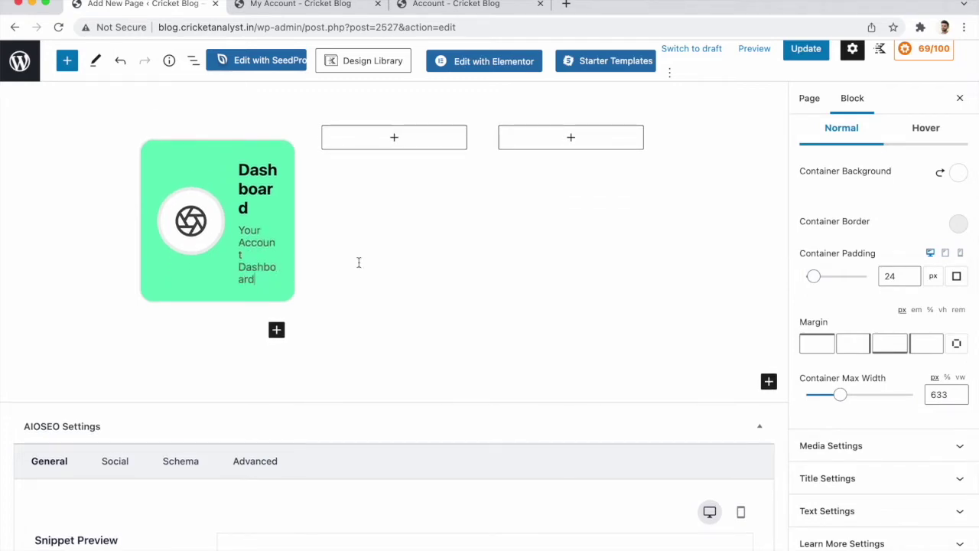
# Update the page and reload the live Account page to check how the Dashboard info box fits.
pyautogui.click(823, 49)
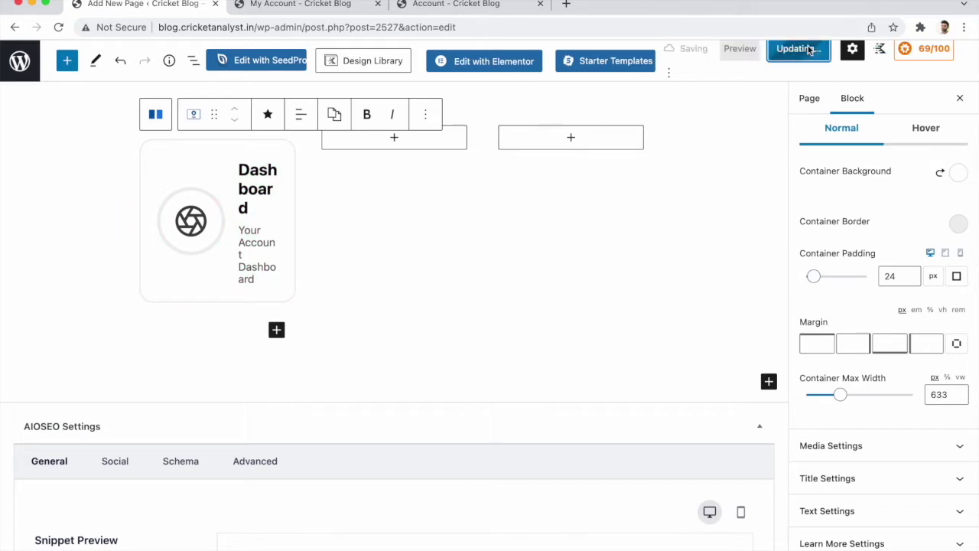
pyautogui.click(475, 7)
pyautogui.click(58, 29)
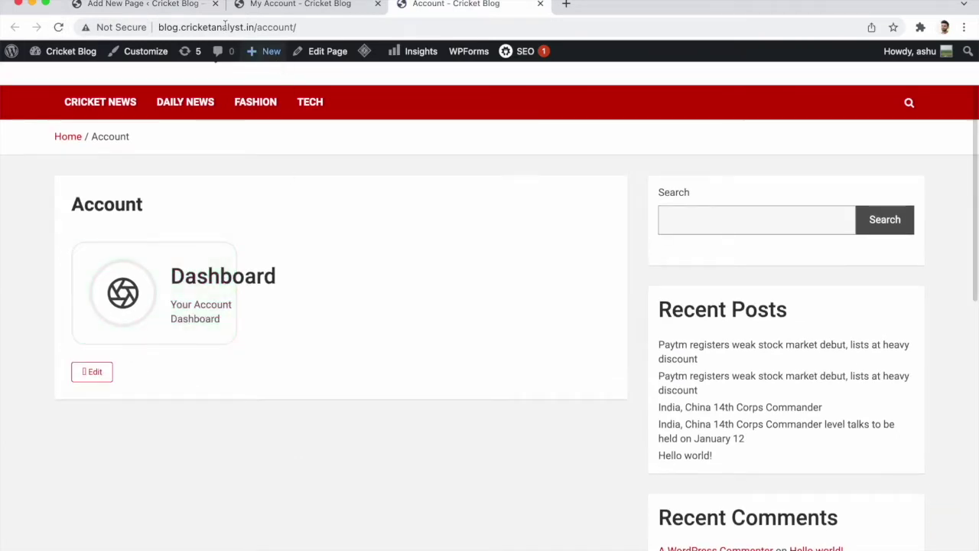
pyautogui.click(188, 4)
pyautogui.click(450, 6)
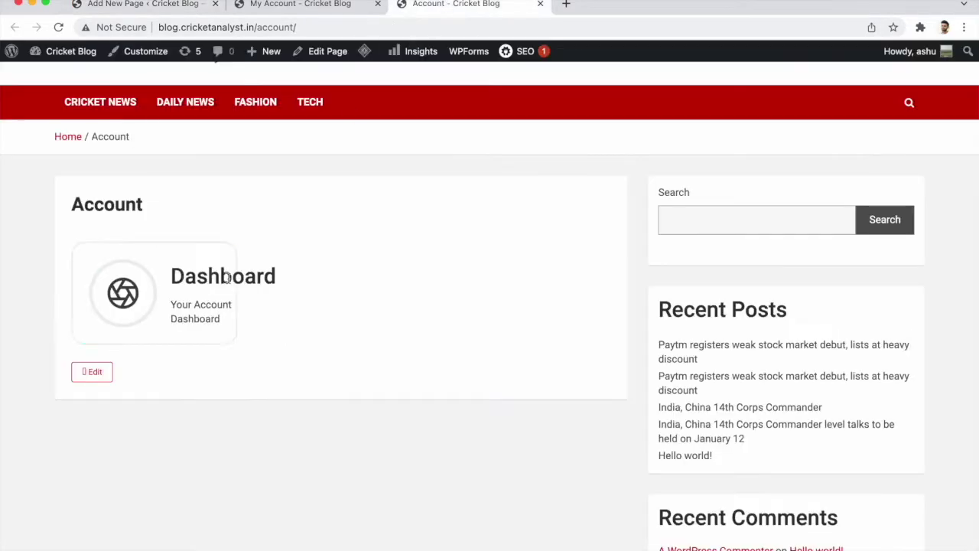
# Return to the page editor and set a single linked margin of 0 px on all sides of the info box container.
pyautogui.click(158, 6)
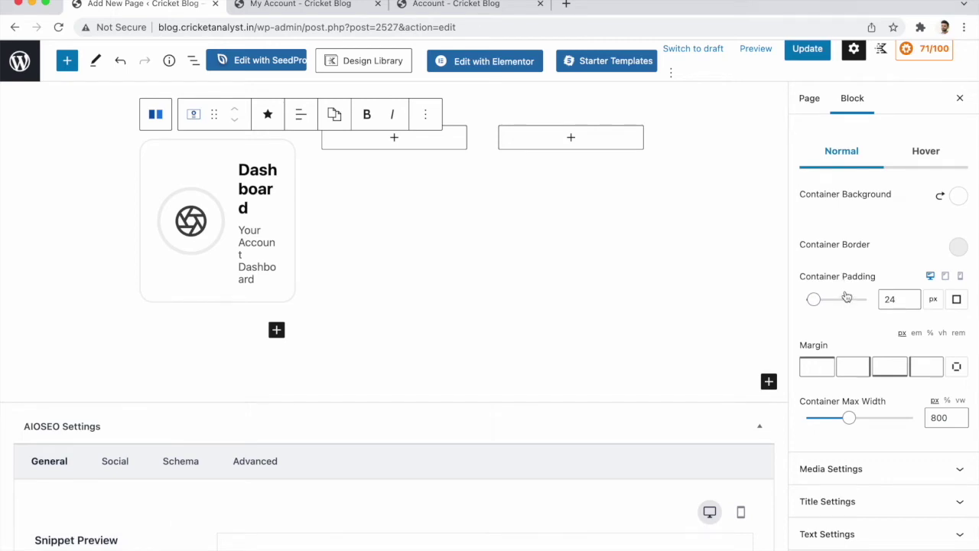
pyautogui.scroll(-1, 838, 334)
pyautogui.click(816, 330)
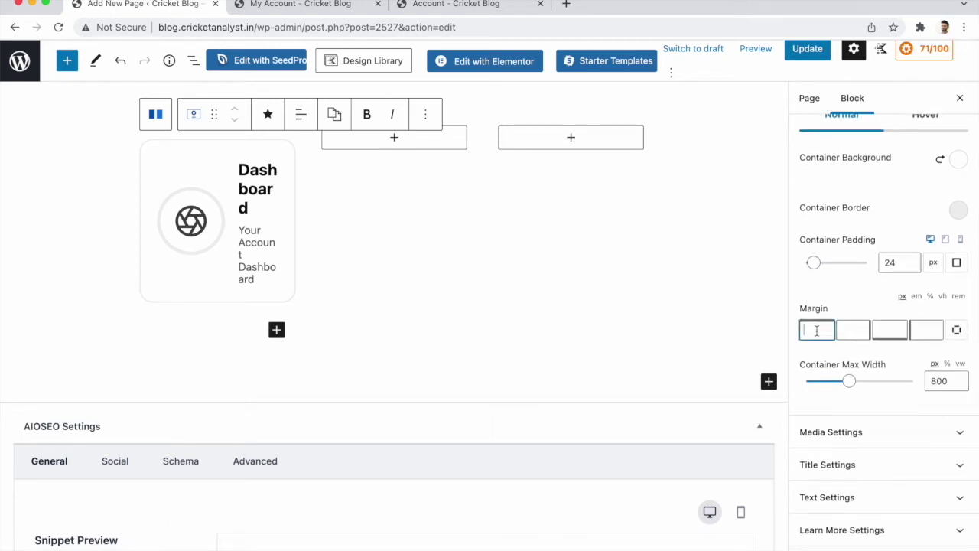
pyautogui.click(955, 331)
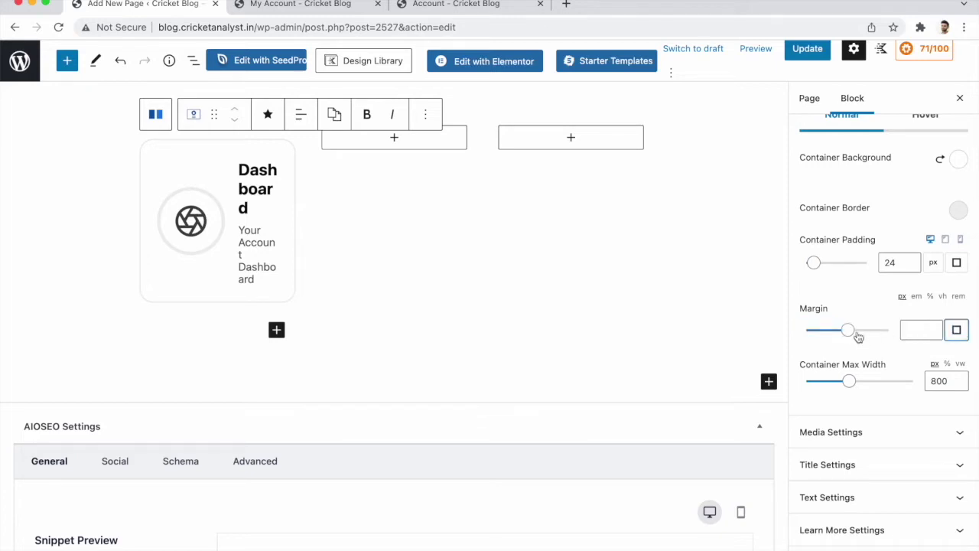
pyautogui.moveTo(853, 335)
pyautogui.mouseDown()
pyautogui.moveTo(835, 334)
pyautogui.moveTo(848, 337)
pyautogui.mouseUp()
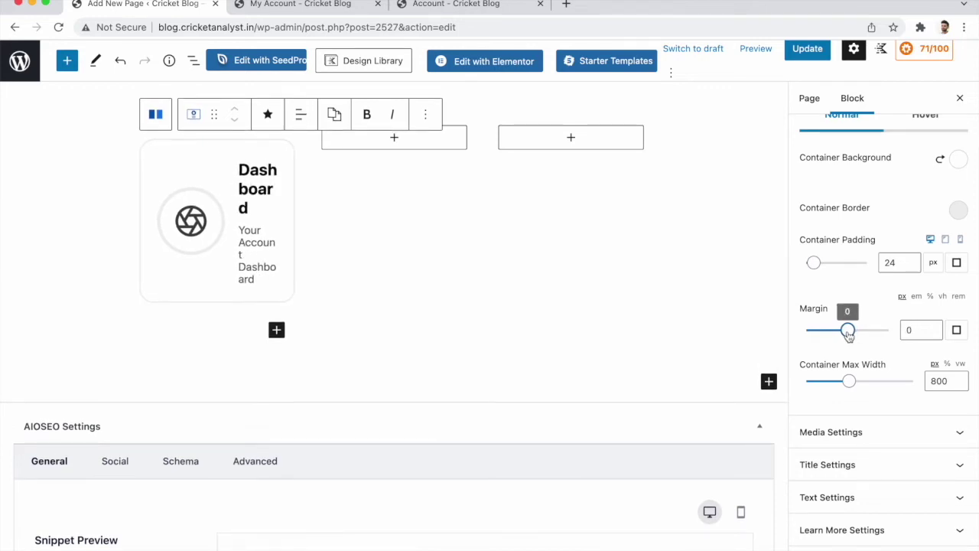
# Update the page and reload the live Account page to check the Dashboard box's fit with the new margin.
pyautogui.click(807, 49)
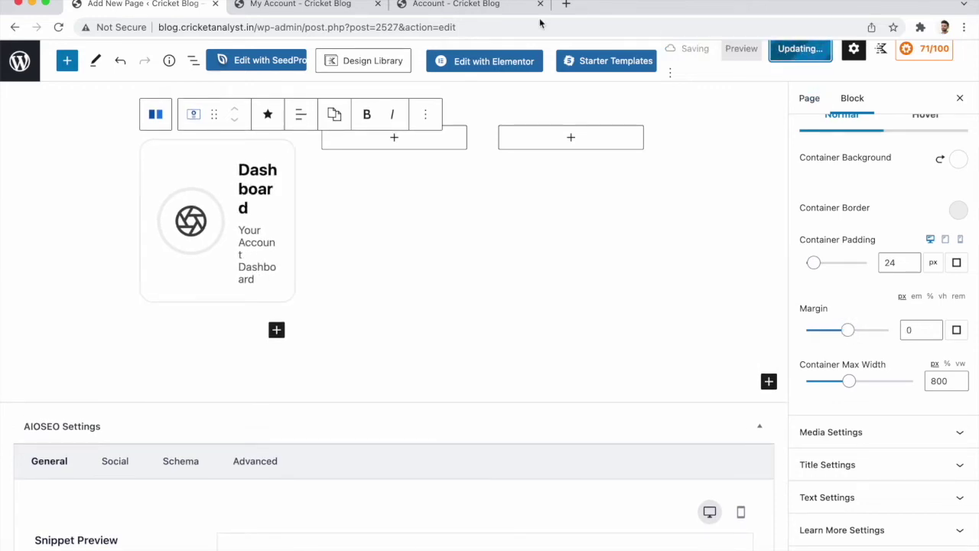
pyautogui.click(432, 8)
pyautogui.click(59, 27)
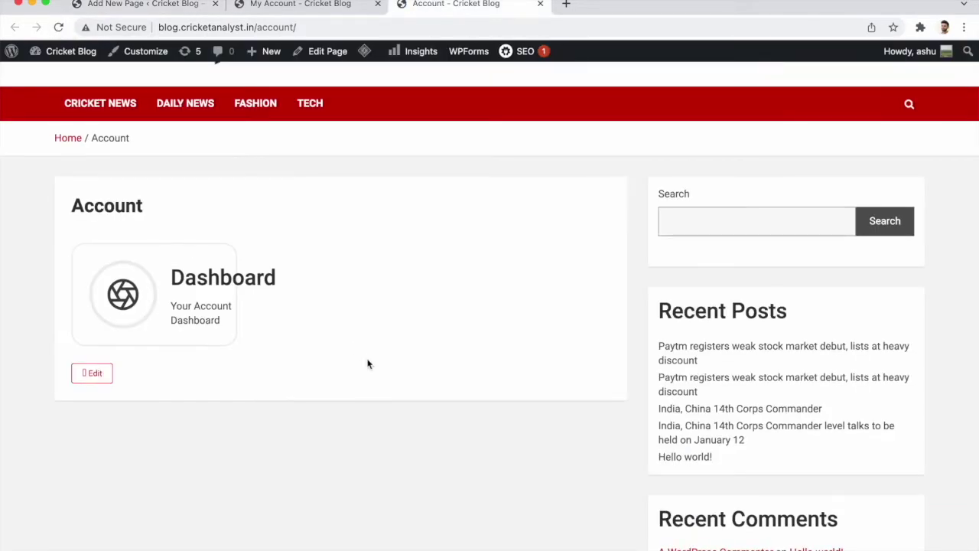
# Return to the page editor and examine the info box's container max width and media settings.
pyautogui.click(127, 4)
pyautogui.click(851, 429)
pyautogui.scroll(-5, 851, 426)
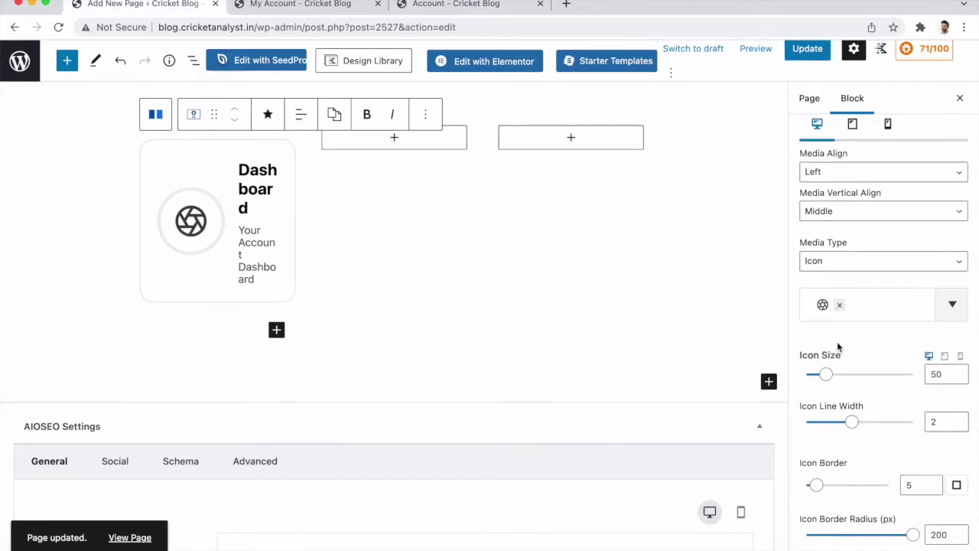
pyautogui.scroll(5, 839, 271)
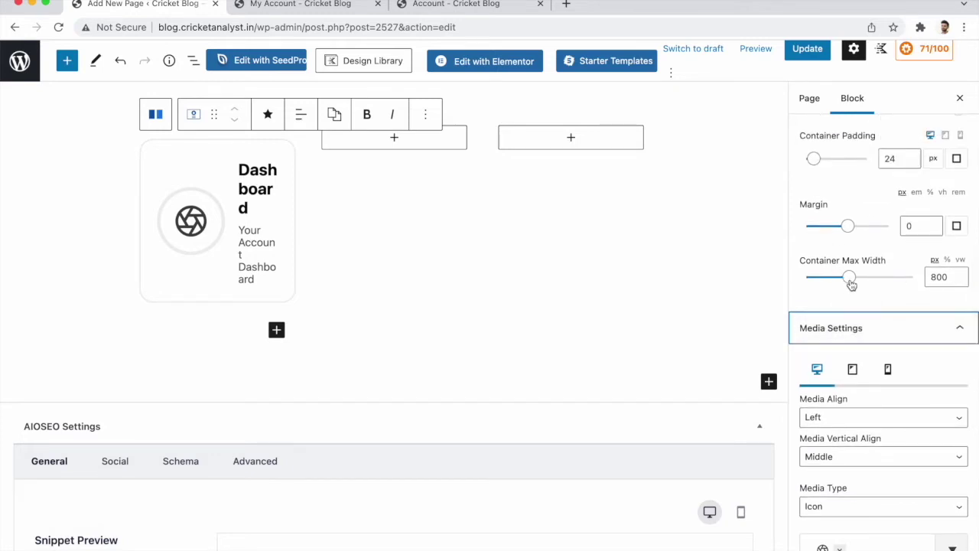
pyautogui.click(849, 281)
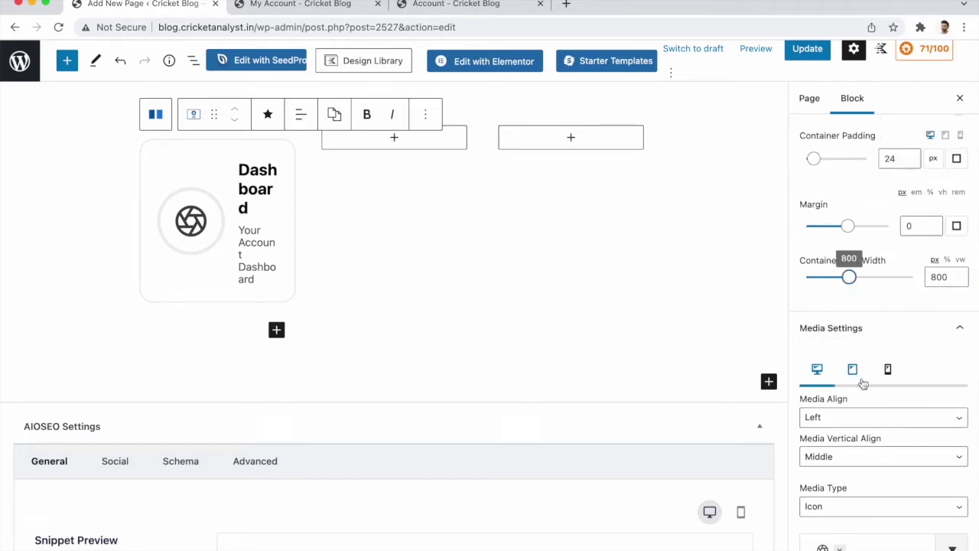
pyautogui.scroll(-3, 834, 321)
pyautogui.scroll(-1, 835, 317)
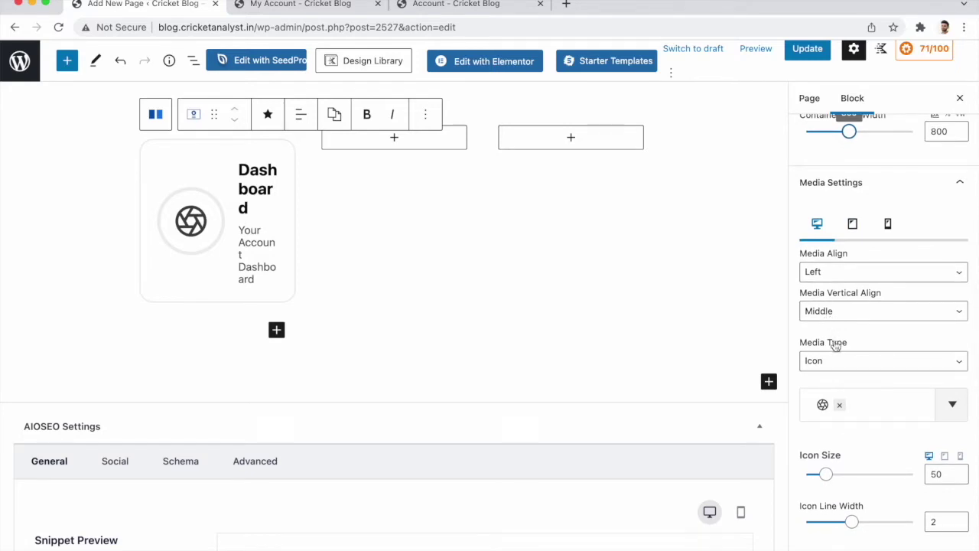
pyautogui.scroll(-1, 835, 346)
# Keep the media type as Icon, search the icons for "user" and choose the outlined single-person icon for the info box.
pyautogui.click(827, 323)
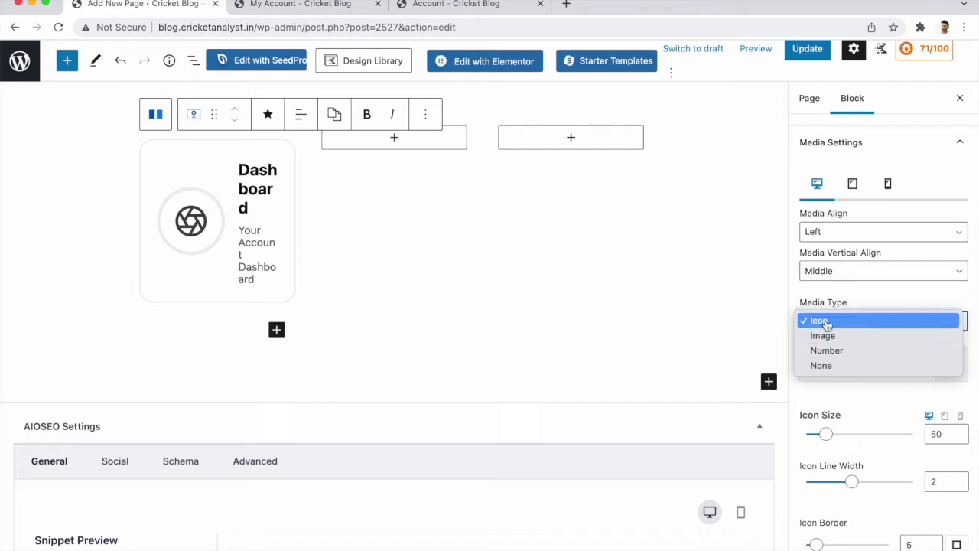
pyautogui.click(826, 322)
pyautogui.scroll(-2, 829, 322)
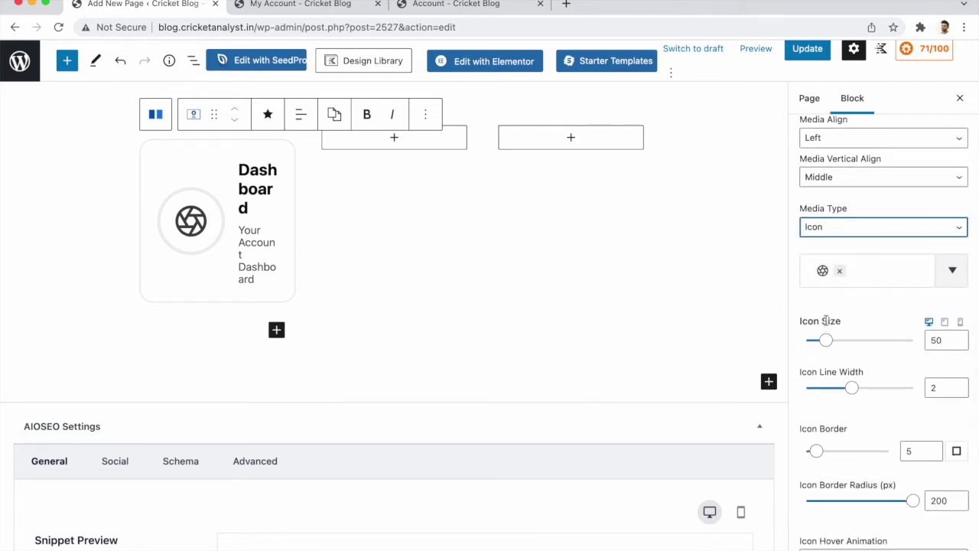
pyautogui.click(948, 274)
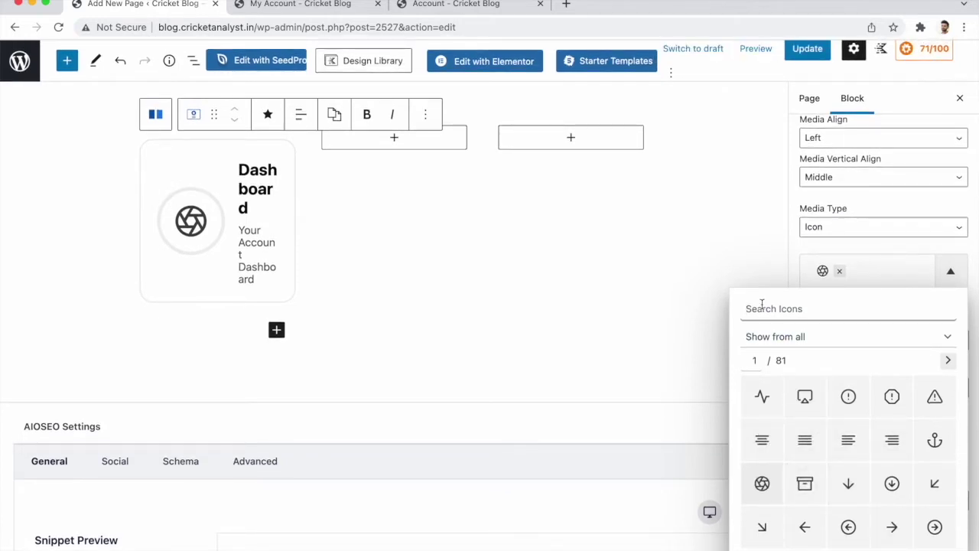
pyautogui.write('Acc')
pyautogui.press('BackSpace')
pyautogui.press('BackSpace')
pyautogui.press('BackSpace')
pyautogui.write('user')
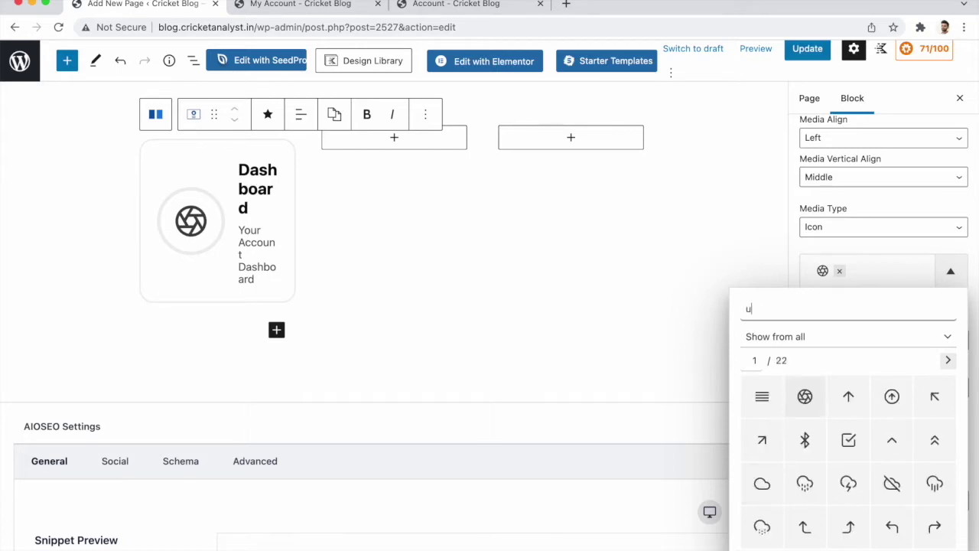
pyautogui.click(805, 405)
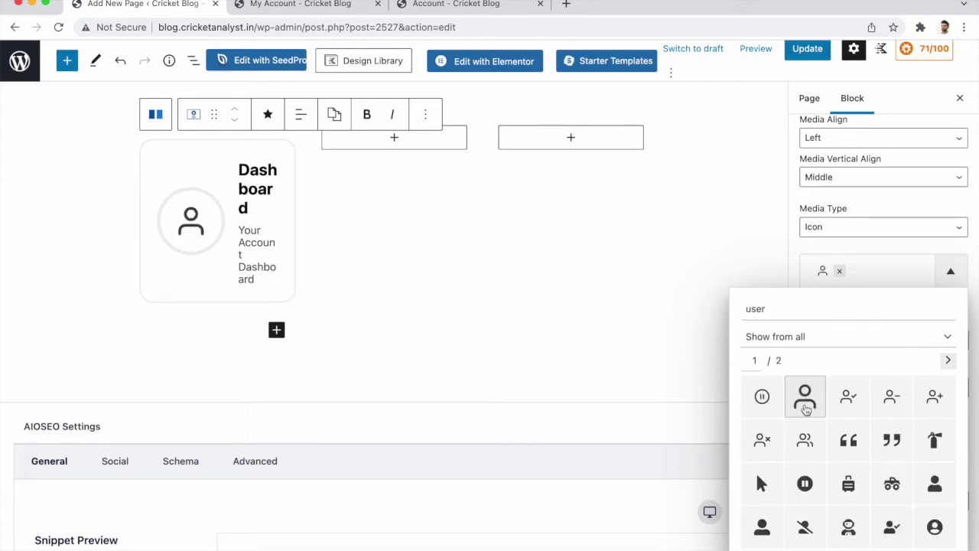
pyautogui.click(933, 263)
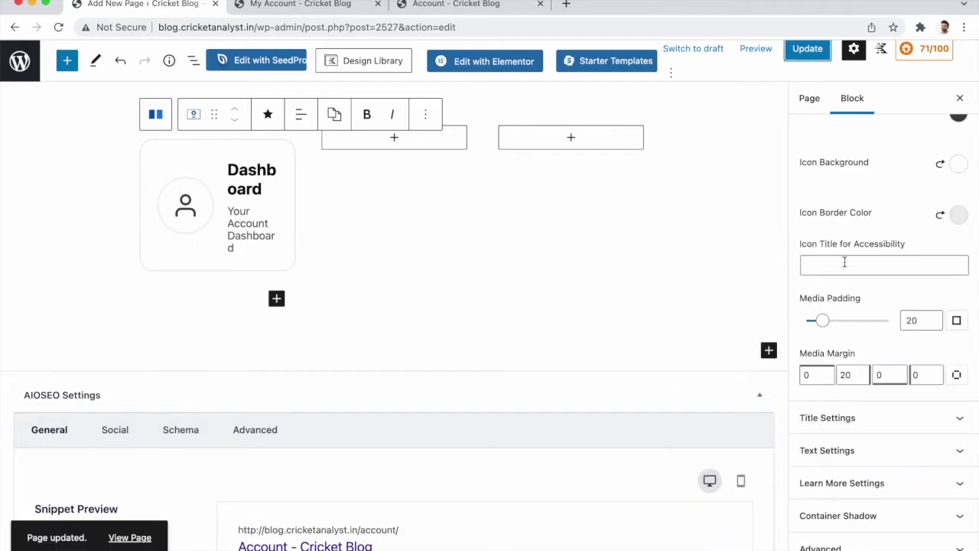
# Set the media padding around the info box's user icon to 10.
pyautogui.scroll(10, 845, 261)
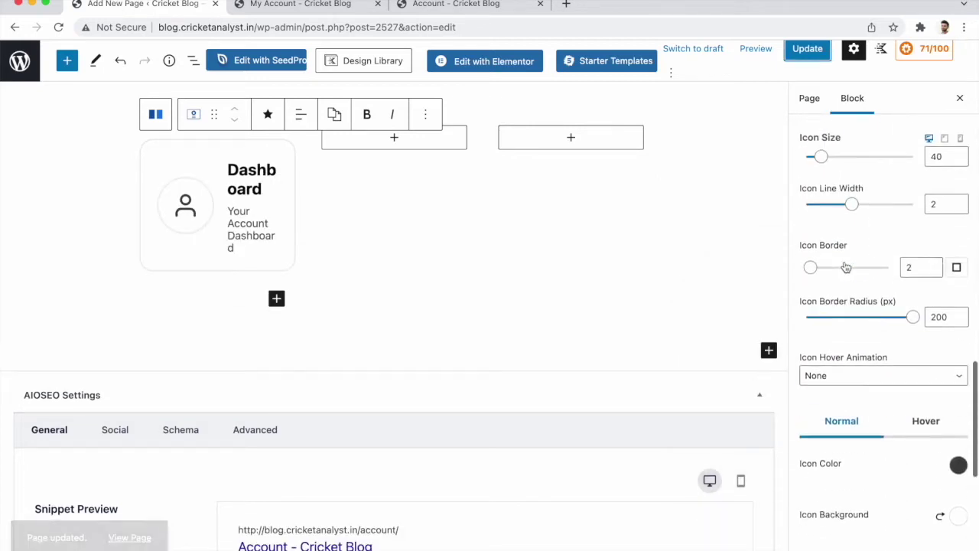
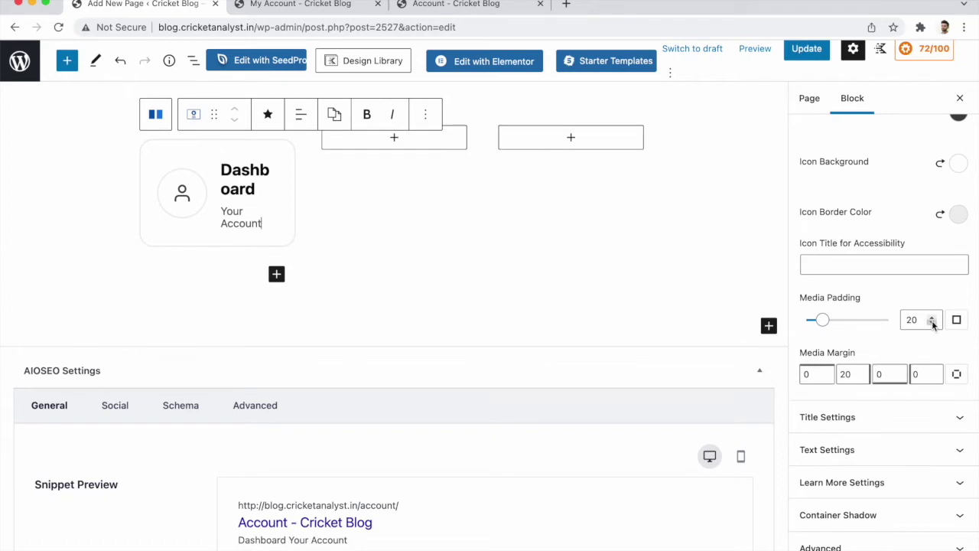
pyautogui.click(932, 348)
pyautogui.click(931, 348)
pyautogui.click(931, 348)
pyautogui.click(931, 348)
pyautogui.click(932, 348)
pyautogui.click(932, 348)
pyautogui.click(932, 348)
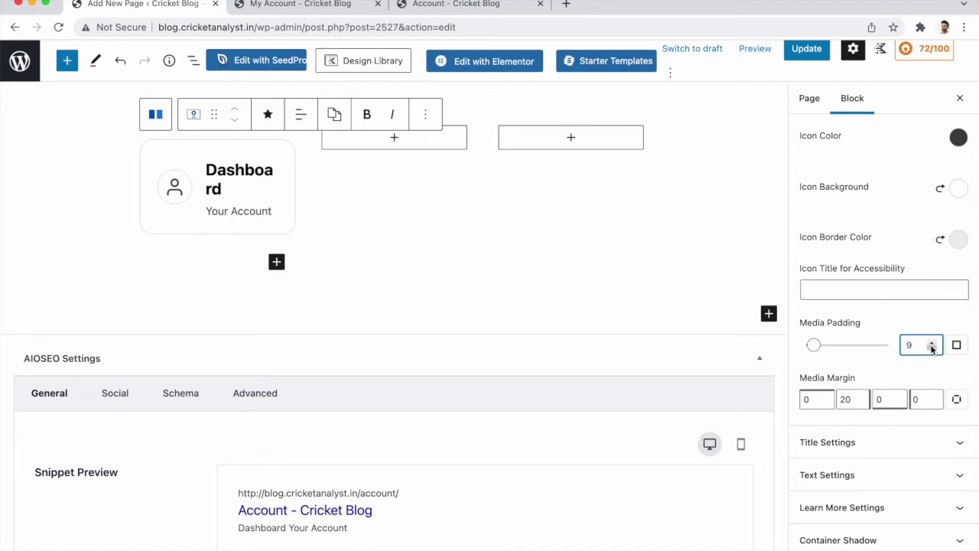
pyautogui.click(933, 344)
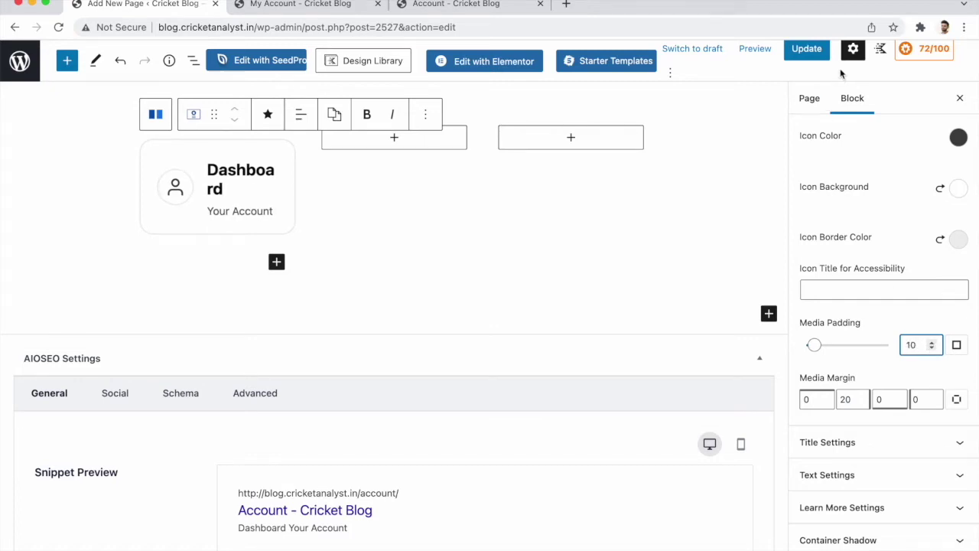
# Update the page, check the Dashboard box on the live Account page and return to the page editor.
pyautogui.click(806, 48)
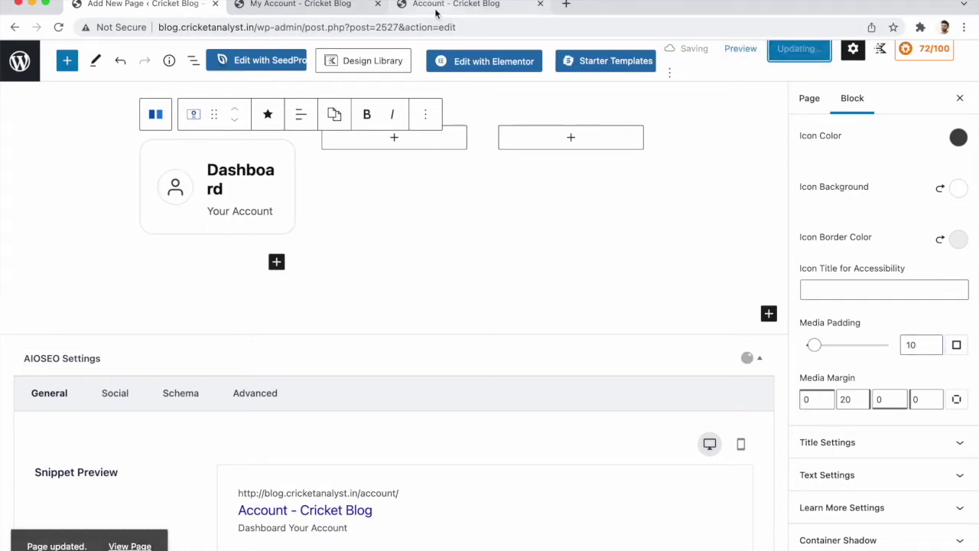
pyautogui.click(436, 9)
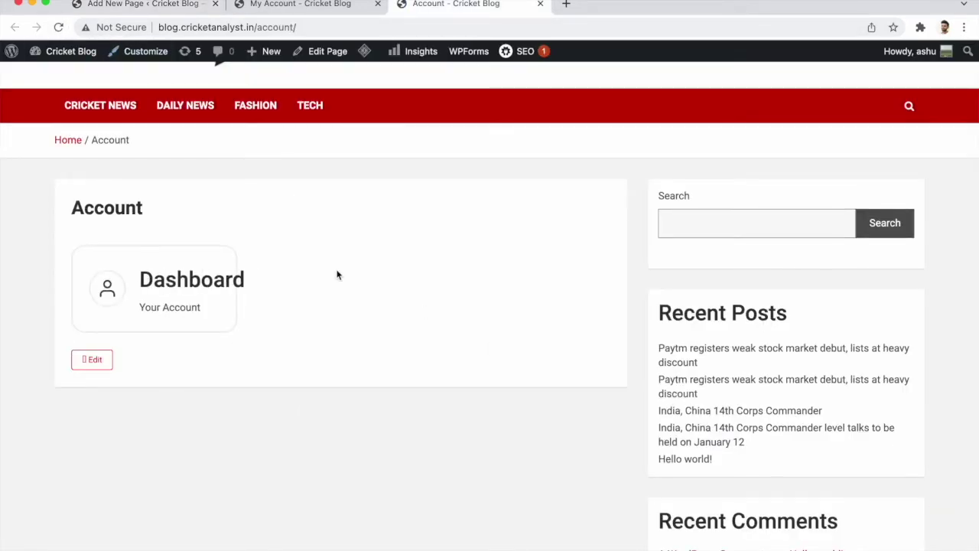
pyautogui.click(281, 5)
pyautogui.click(183, 11)
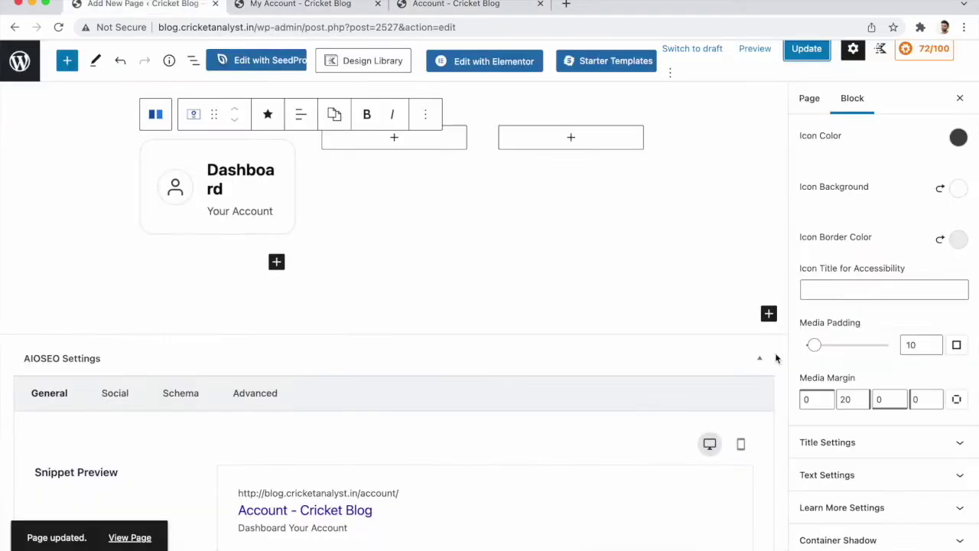
# Set the font size of the info box's Dashboard title to 20 px in the title settings.
pyautogui.scroll(-1, 882, 394)
pyautogui.click(859, 424)
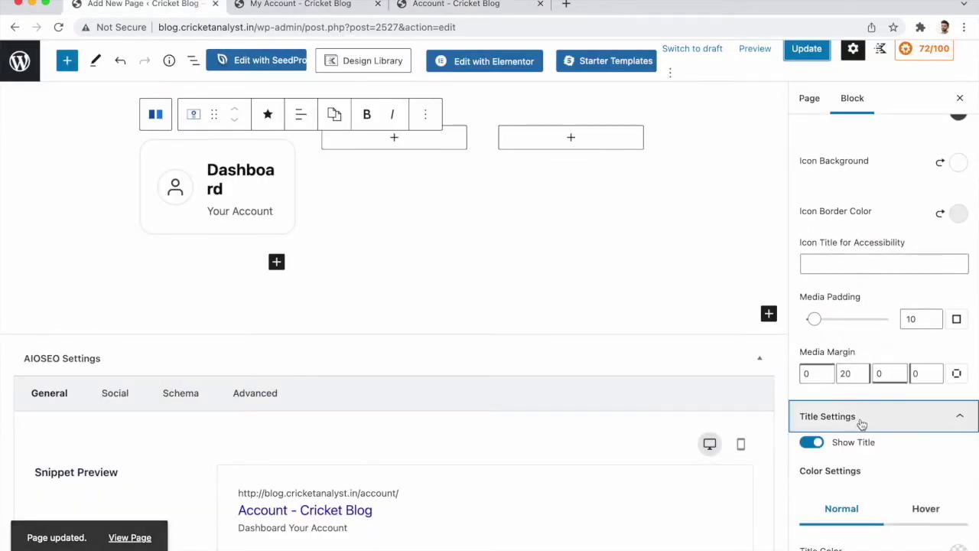
pyautogui.scroll(-5, 861, 423)
pyautogui.scroll(2, 860, 422)
pyautogui.scroll(-2, 861, 421)
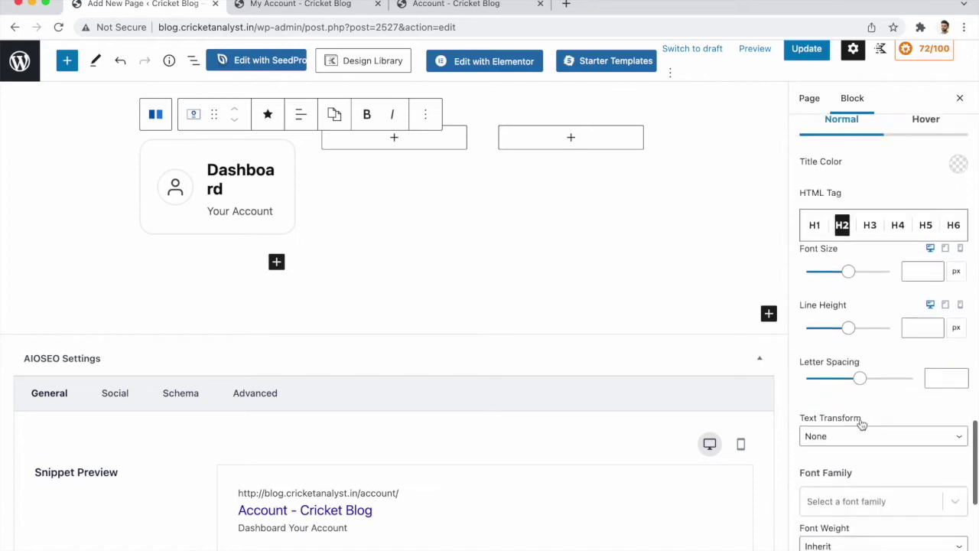
pyautogui.moveTo(848, 275)
pyautogui.mouseDown()
pyautogui.moveTo(811, 283)
pyautogui.moveTo(841, 284)
pyautogui.mouseUp()
pyautogui.click(919, 272)
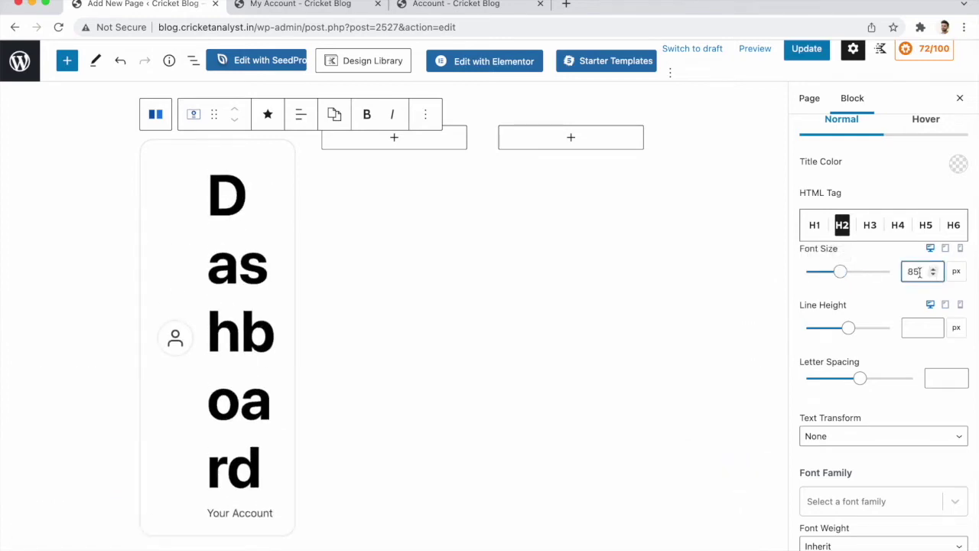
pyautogui.write('20')
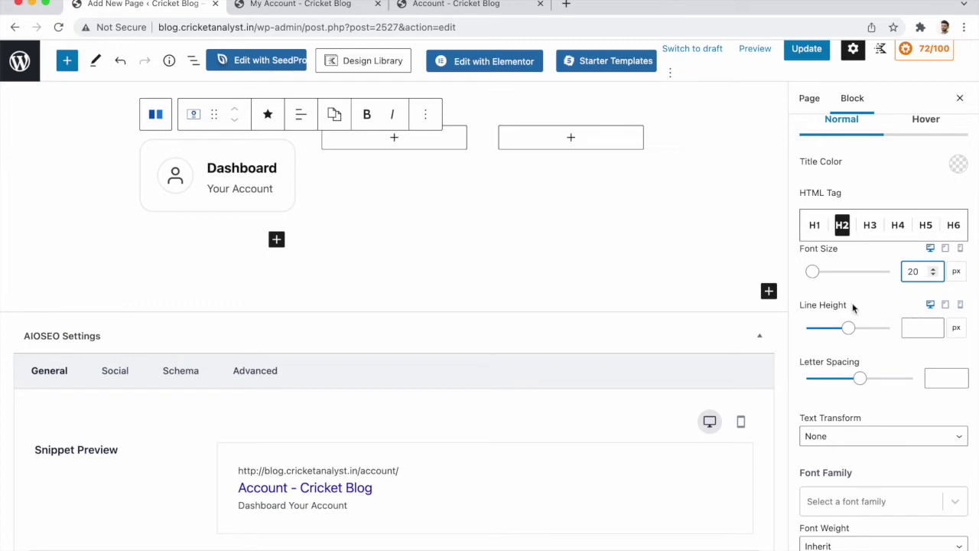
# Set the font weight of the Dashboard title to Bold.
pyautogui.scroll(-3, 852, 313)
pyautogui.scroll(-3, 841, 357)
pyautogui.click(825, 382)
pyautogui.click(822, 413)
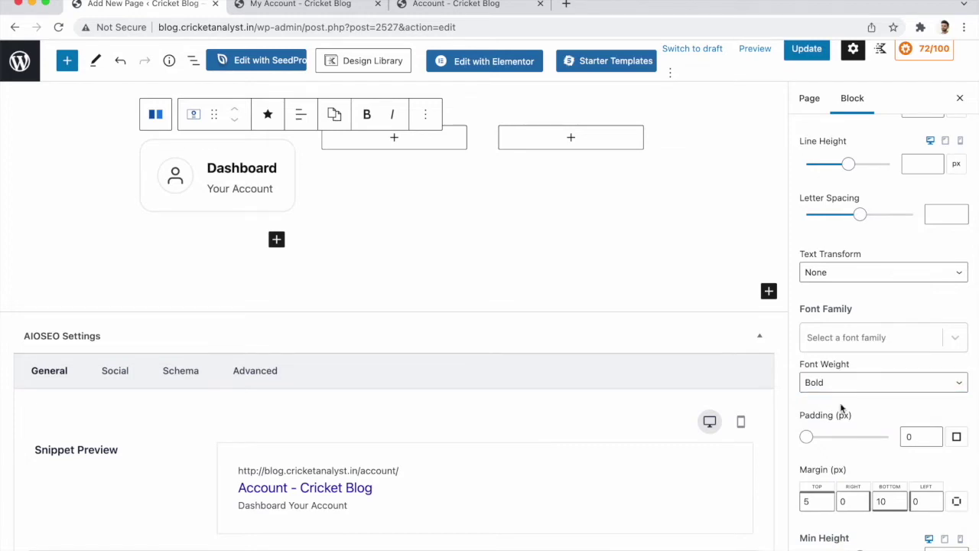
# Set the font size of the info box's "Your Account" text to 15 px in the text settings.
pyautogui.scroll(-5, 841, 409)
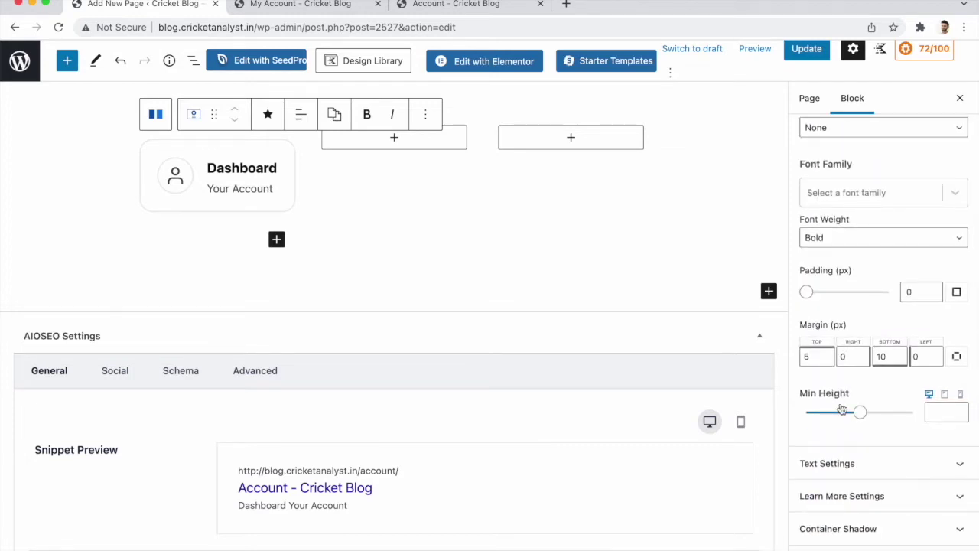
pyautogui.scroll(-1, 841, 406)
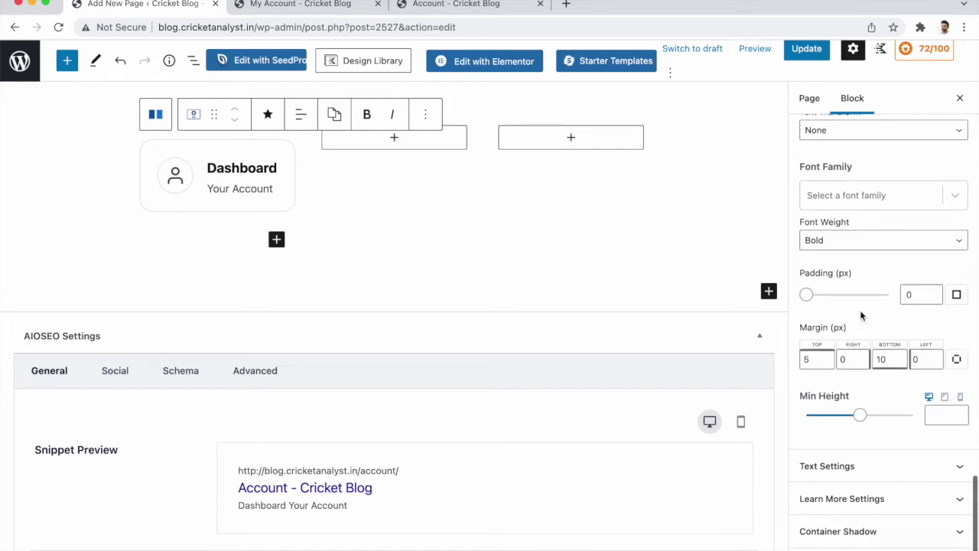
pyautogui.click(854, 452)
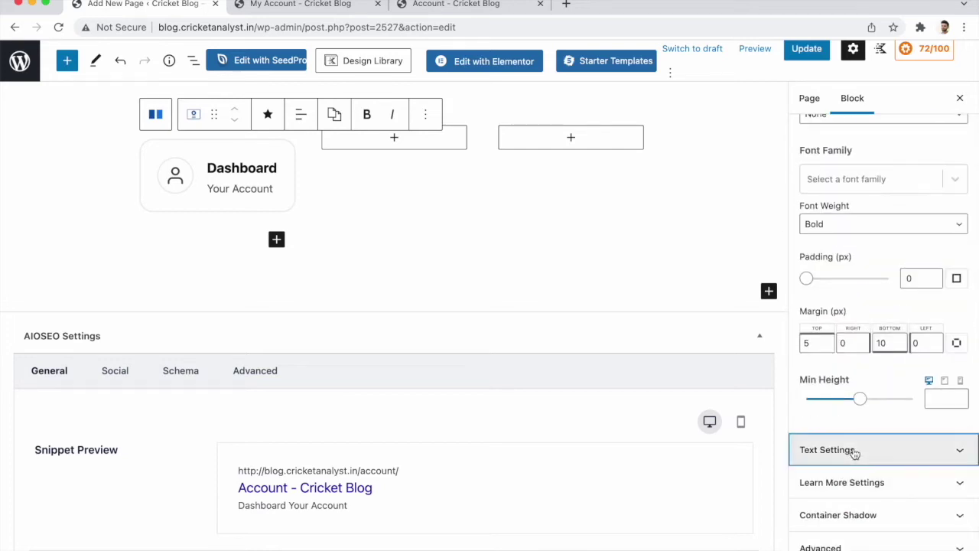
pyautogui.scroll(6, 852, 451)
pyautogui.scroll(-2, 841, 343)
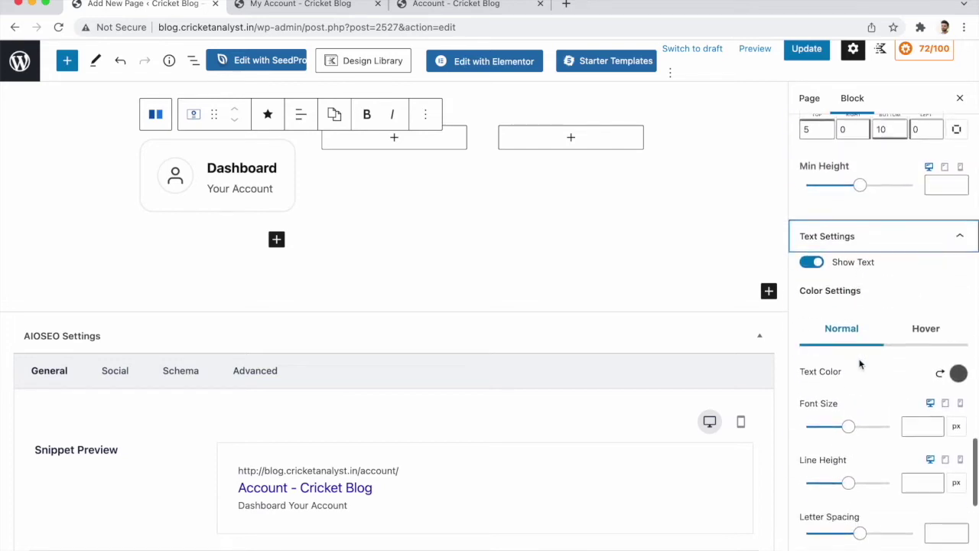
pyautogui.scroll(-1, 859, 364)
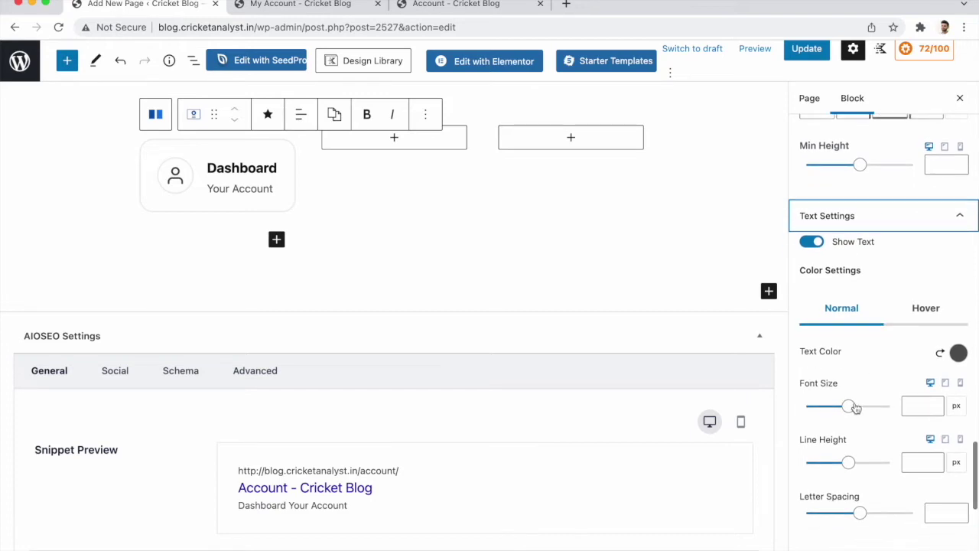
pyautogui.scroll(-2, 858, 338)
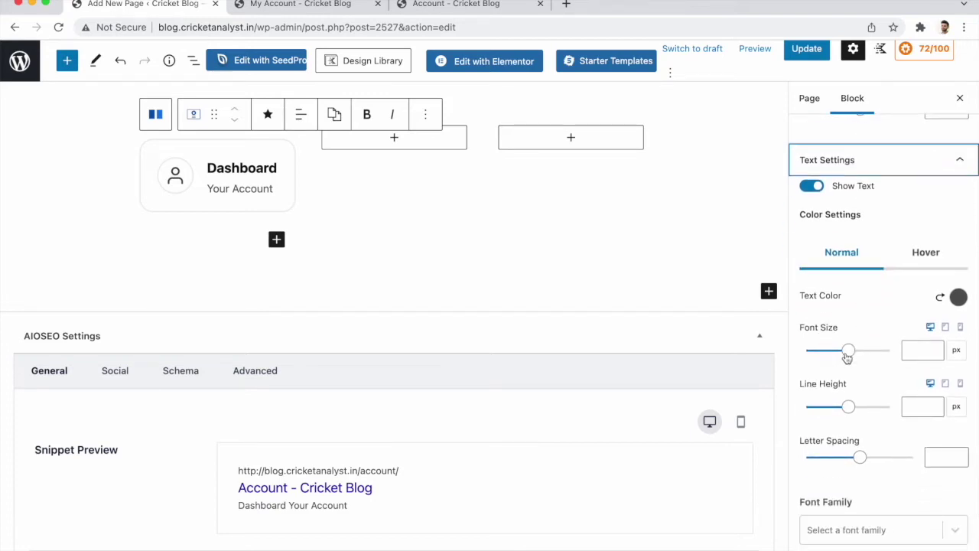
pyautogui.click(908, 351)
pyautogui.write('15')
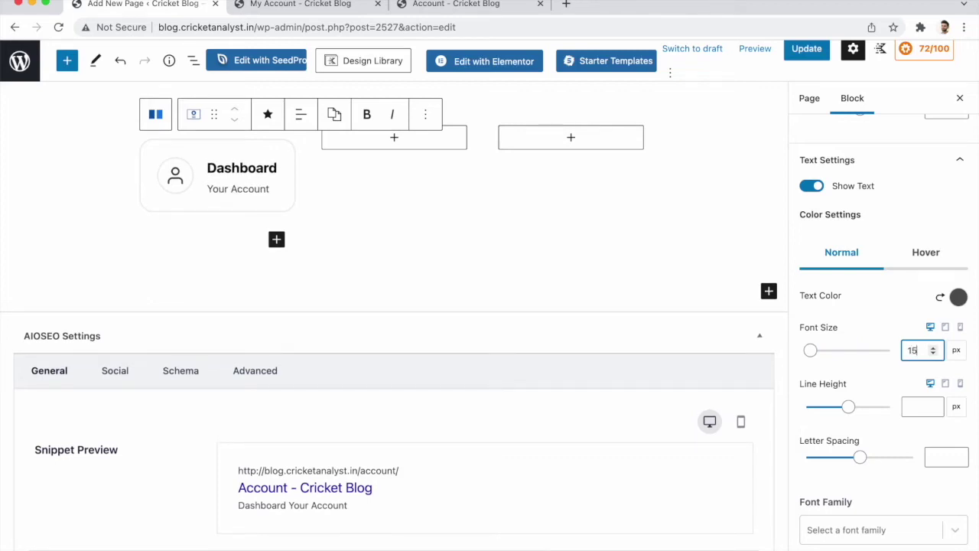
pyautogui.click(854, 379)
pyautogui.scroll(-3, 877, 382)
pyautogui.scroll(-2, 883, 392)
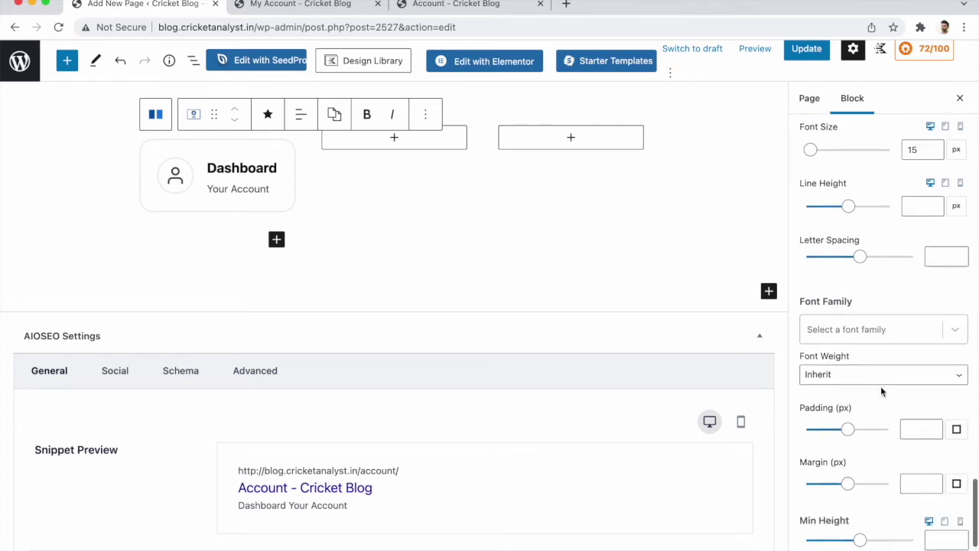
pyautogui.click(965, 318)
pyautogui.click(964, 318)
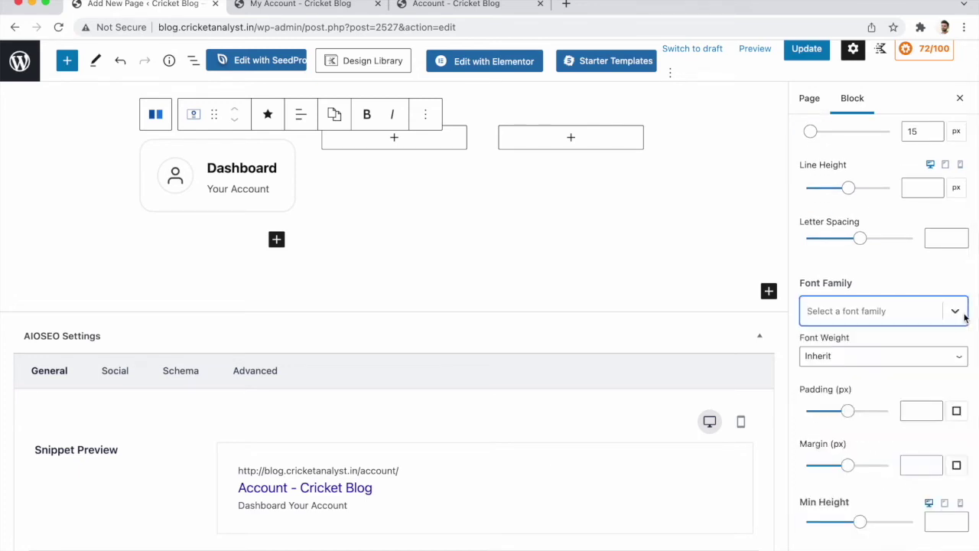
pyautogui.scroll(-2, 854, 359)
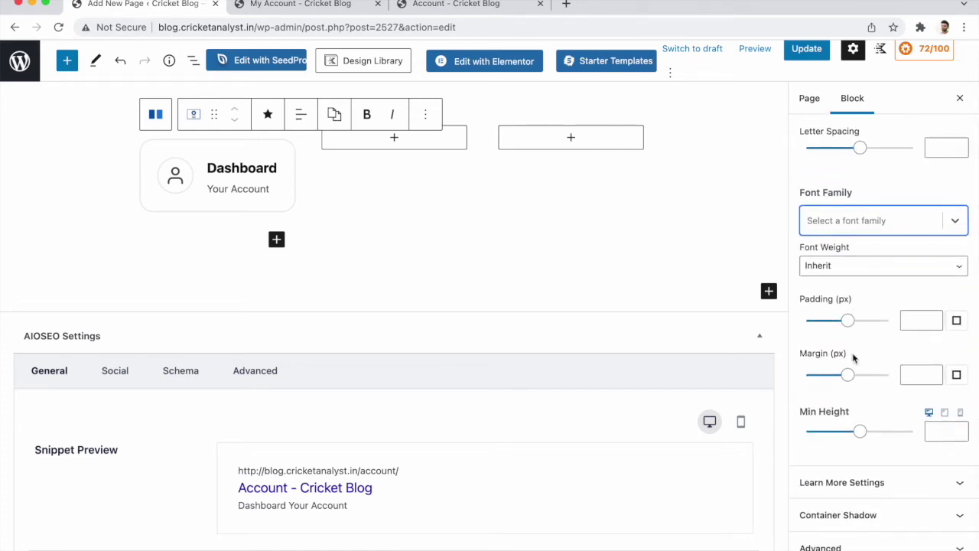
pyautogui.scroll(10, 853, 358)
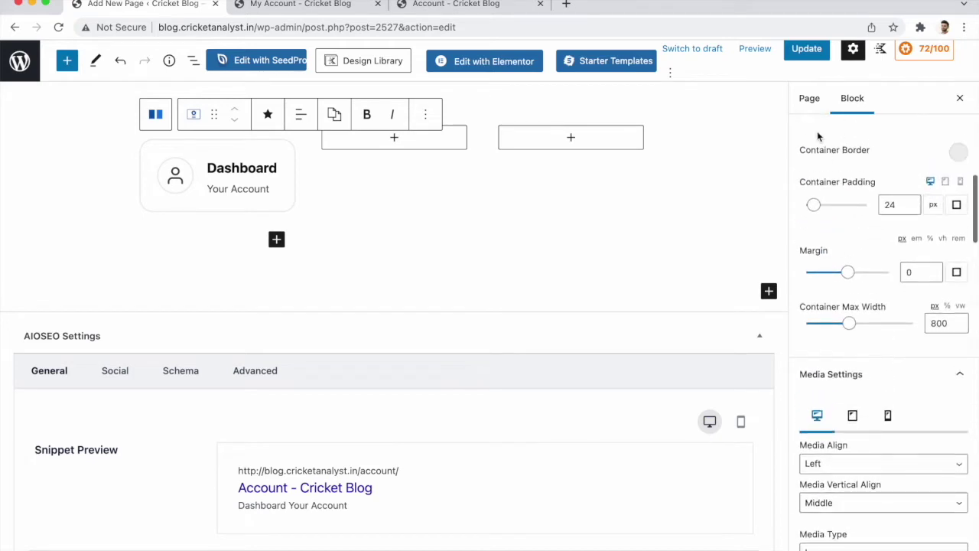
# Update the page, check the restyled Dashboard box on the live Account page and return to the page editor.
pyautogui.click(808, 52)
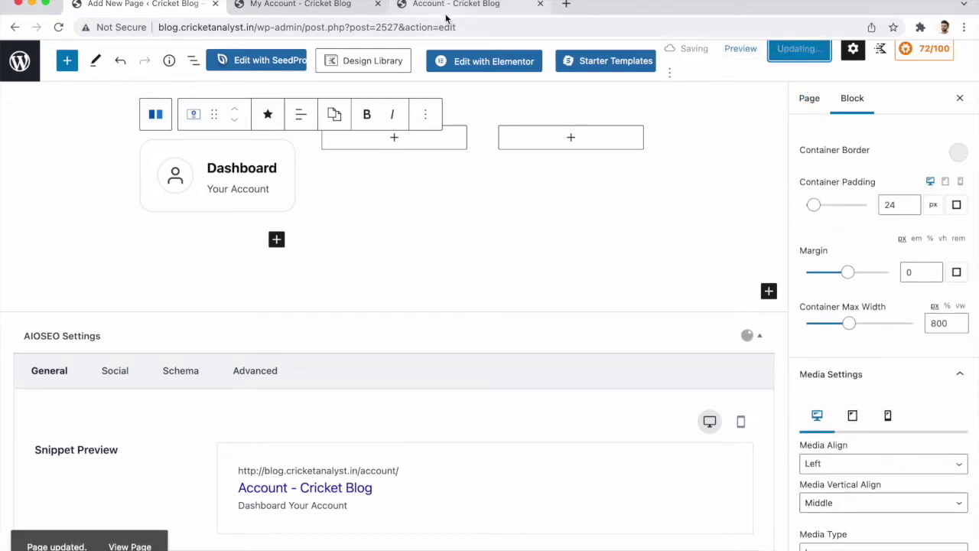
pyautogui.click(447, 15)
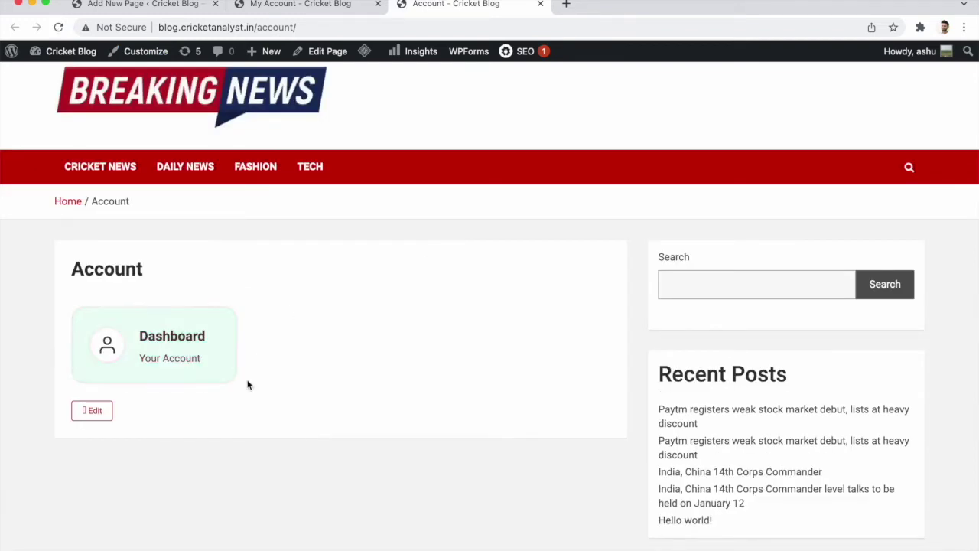
pyautogui.click(277, 3)
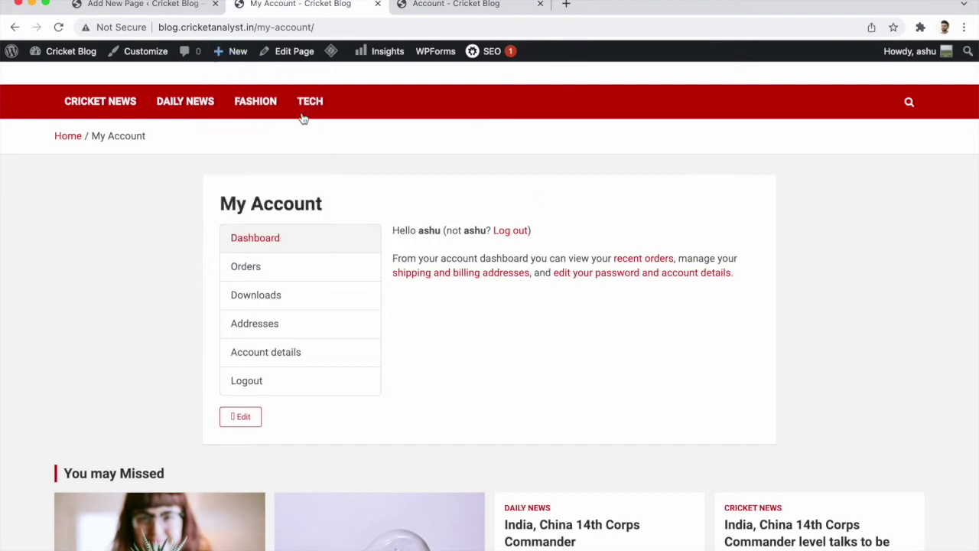
pyautogui.click(145, 7)
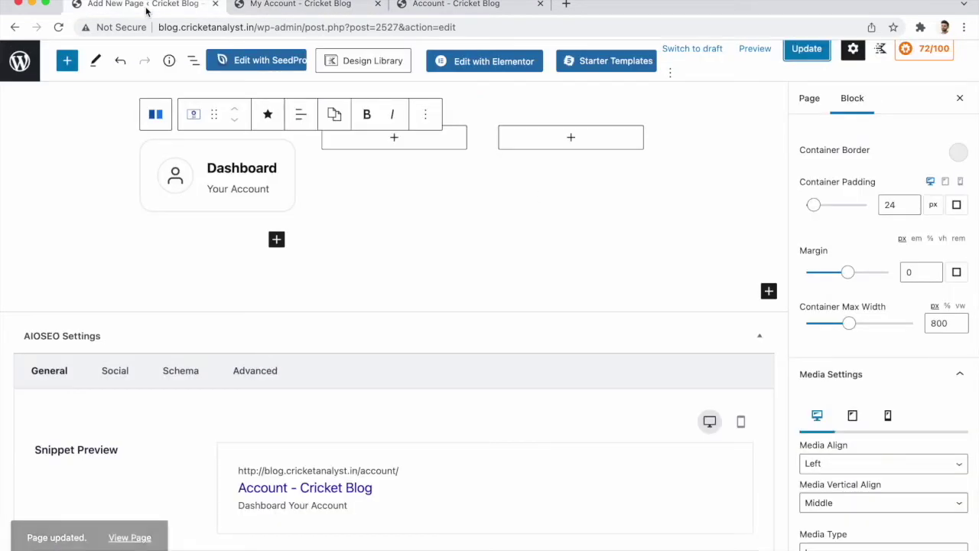
pyautogui.click(854, 376)
pyautogui.scroll(-2, 846, 367)
pyautogui.click(850, 327)
pyautogui.scroll(-6, 850, 337)
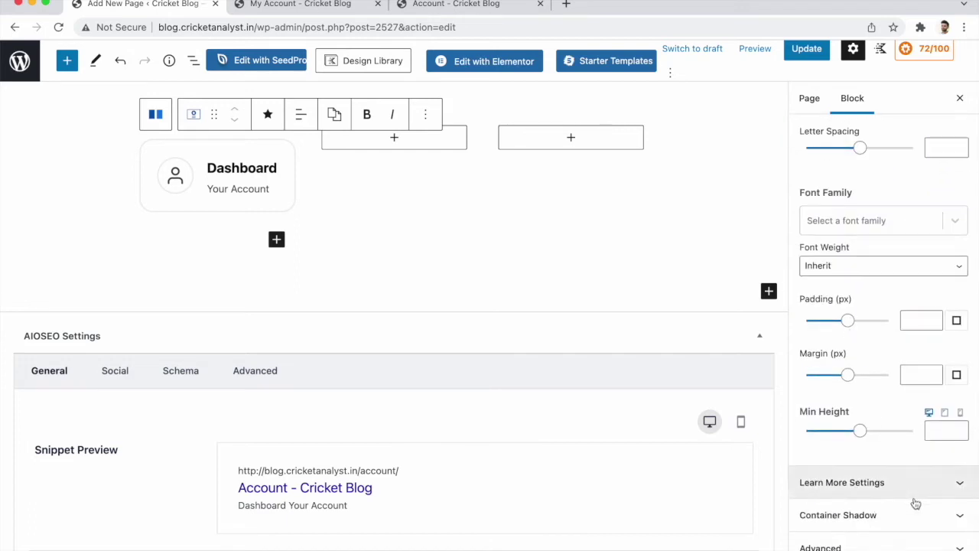
pyautogui.click(899, 488)
pyautogui.click(896, 489)
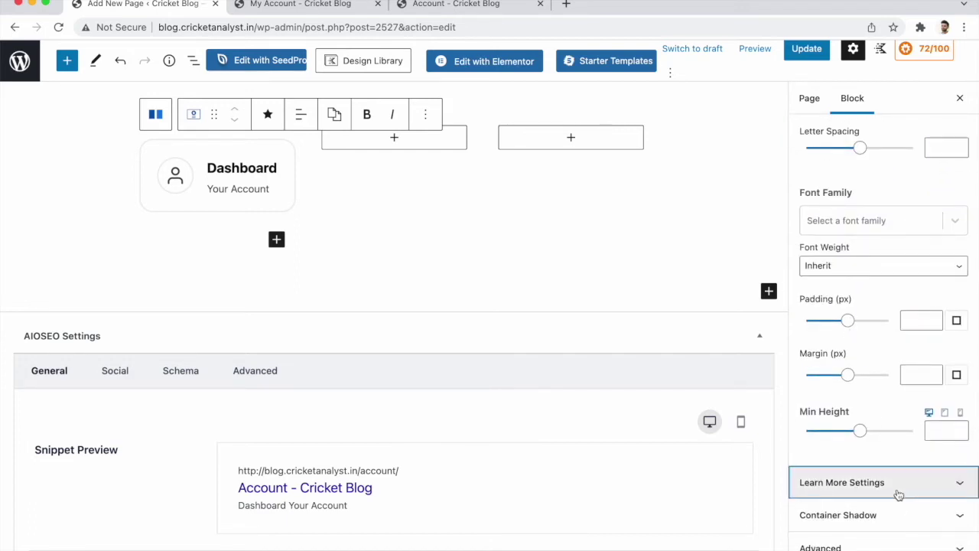
pyautogui.scroll(10, 876, 507)
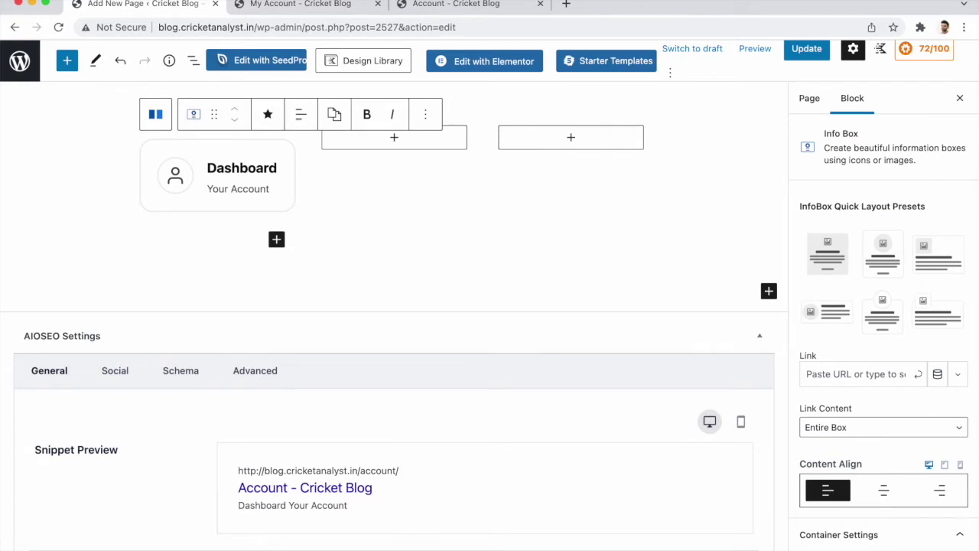
# Copy the My Account page address, blog.cricketanalyst.in/my-account/, and apply it as the Dashboard info box's link.
pyautogui.click(286, 4)
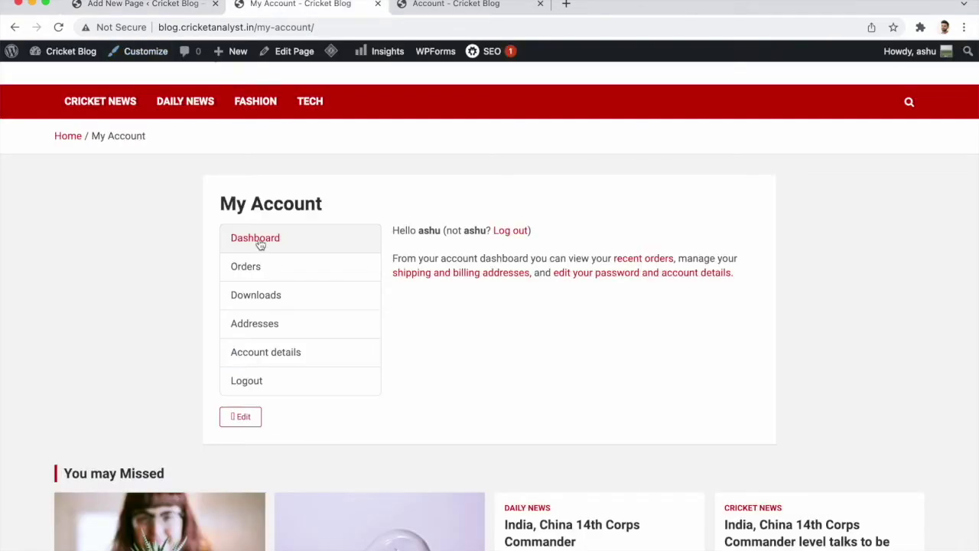
pyautogui.click(260, 27)
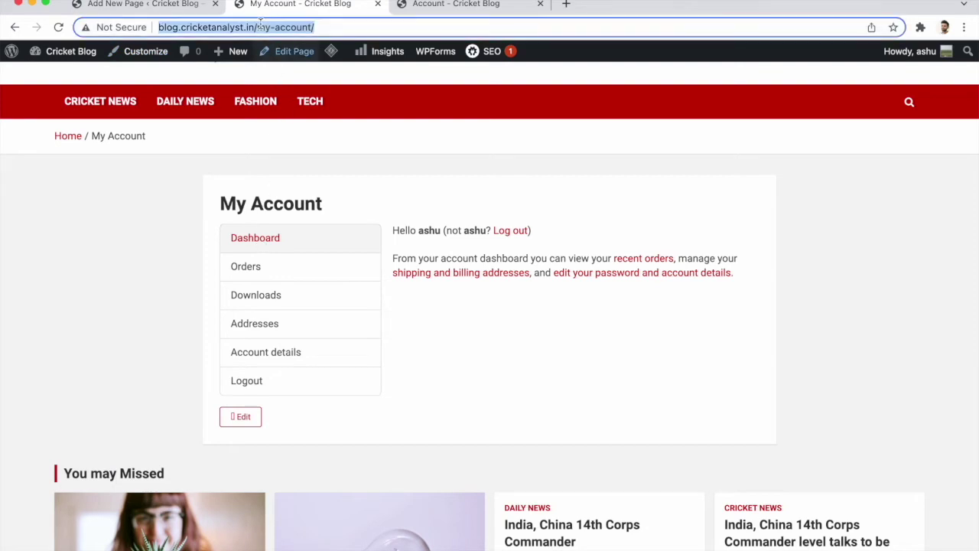
pyautogui.click(147, 4)
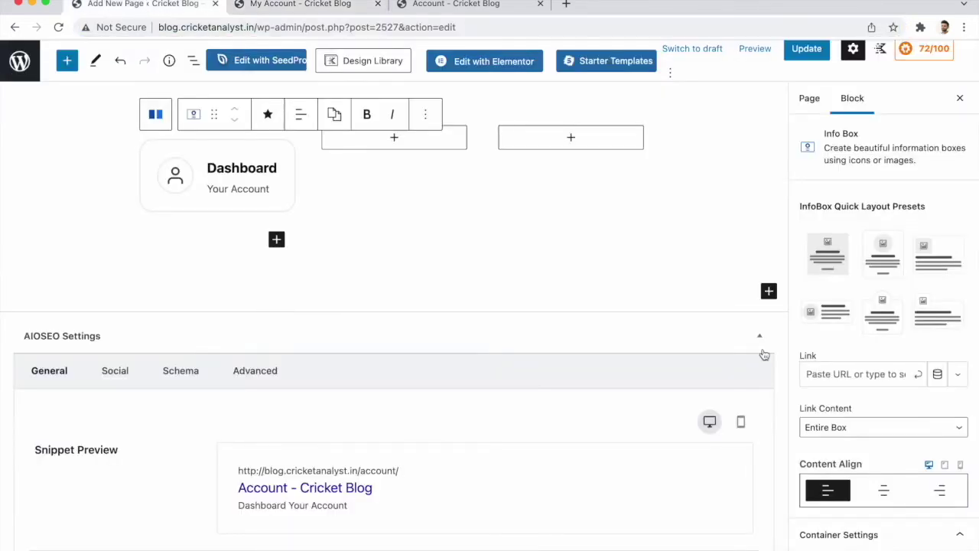
pyautogui.click(858, 370)
pyautogui.press('super+v')
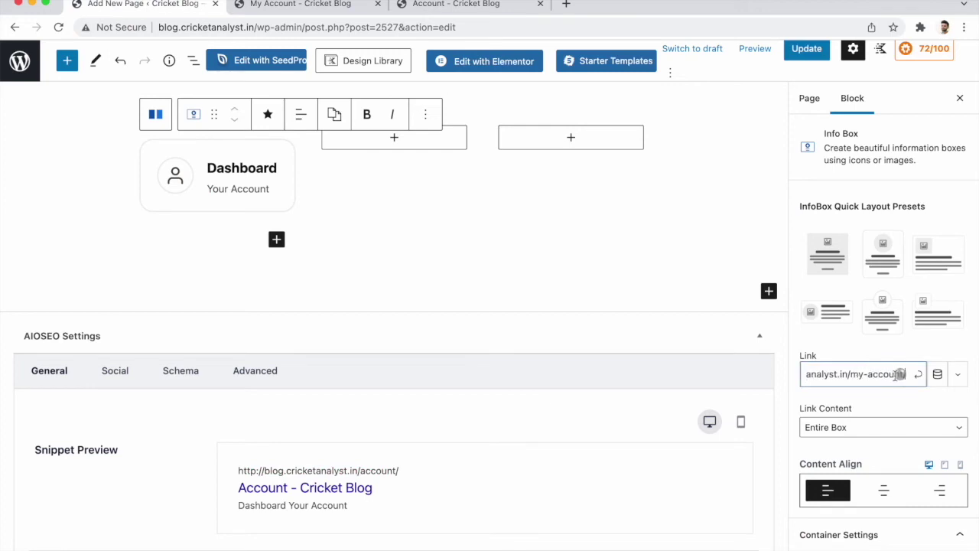
pyautogui.click(920, 374)
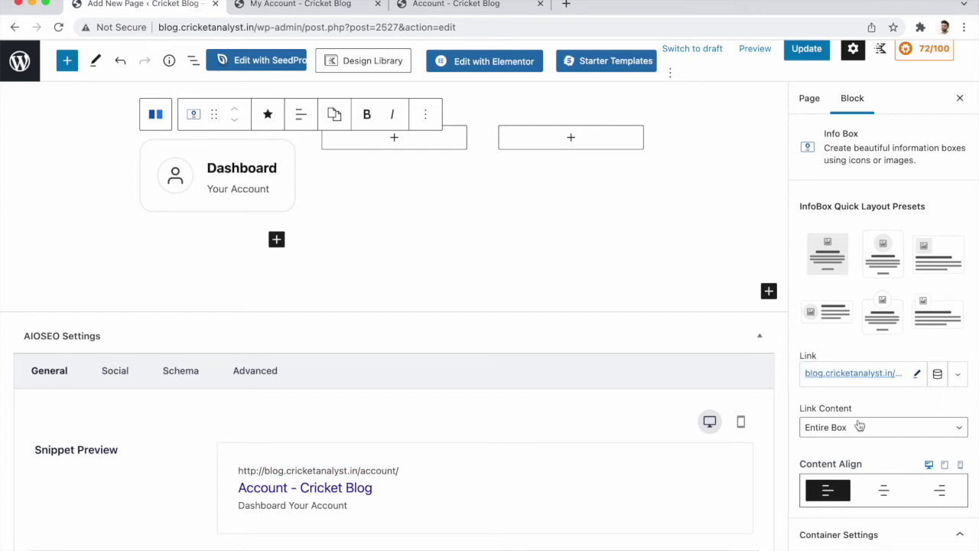
pyautogui.scroll(-5, 846, 424)
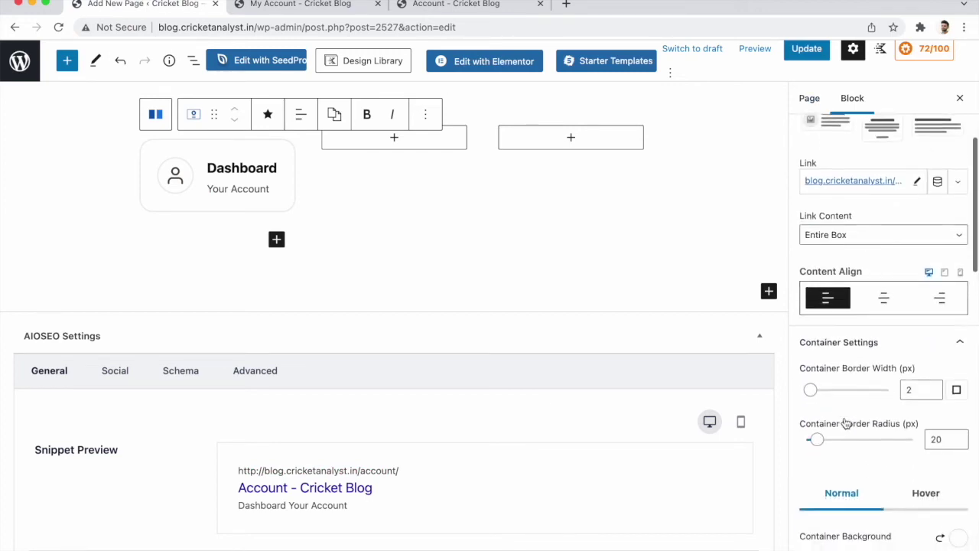
pyautogui.scroll(-7, 846, 424)
pyautogui.scroll(12, 846, 424)
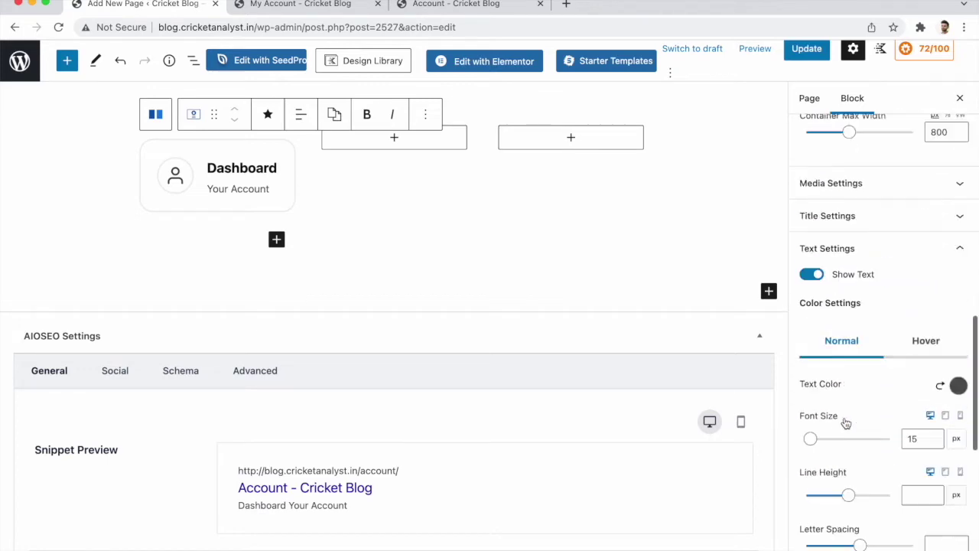
pyautogui.scroll(-15, 907, 421)
pyautogui.scroll(15, 907, 422)
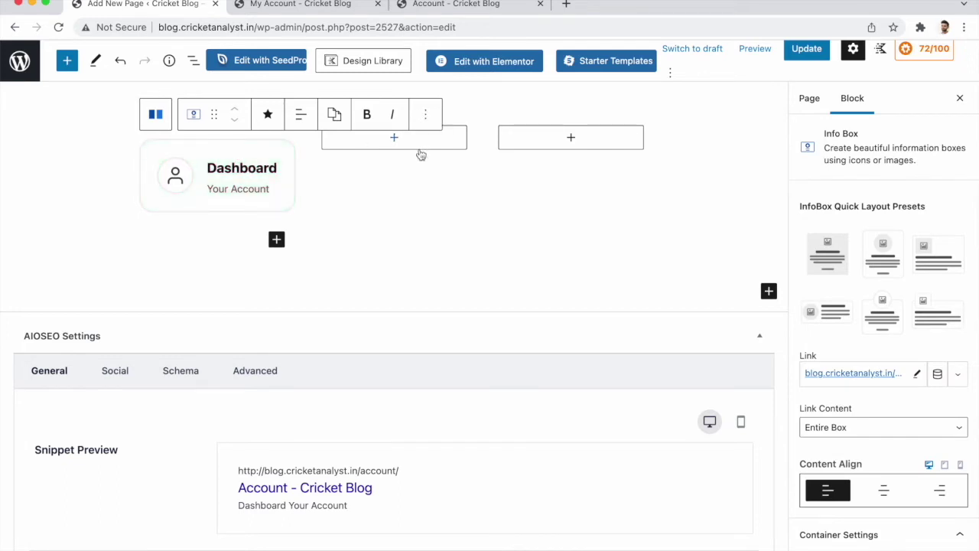
# Duplicate the Dashboard info box in the first column, move one copy into the second column and duplicate it there.
pyautogui.click(423, 118)
pyautogui.click(445, 210)
pyautogui.press('super+shift+d')
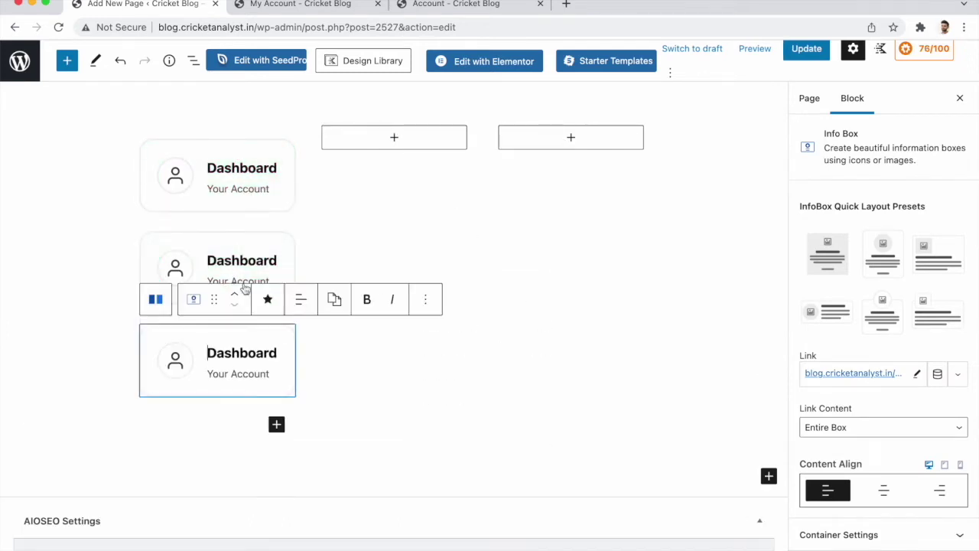
pyautogui.moveTo(253, 375); pyautogui.dragTo(372, 316)
pyautogui.press('super+shift+d')
# Duplicate a second-column info box, move the copy into the empty third column and duplicate it there to complete two rows of three.
pyautogui.click(605, 277)
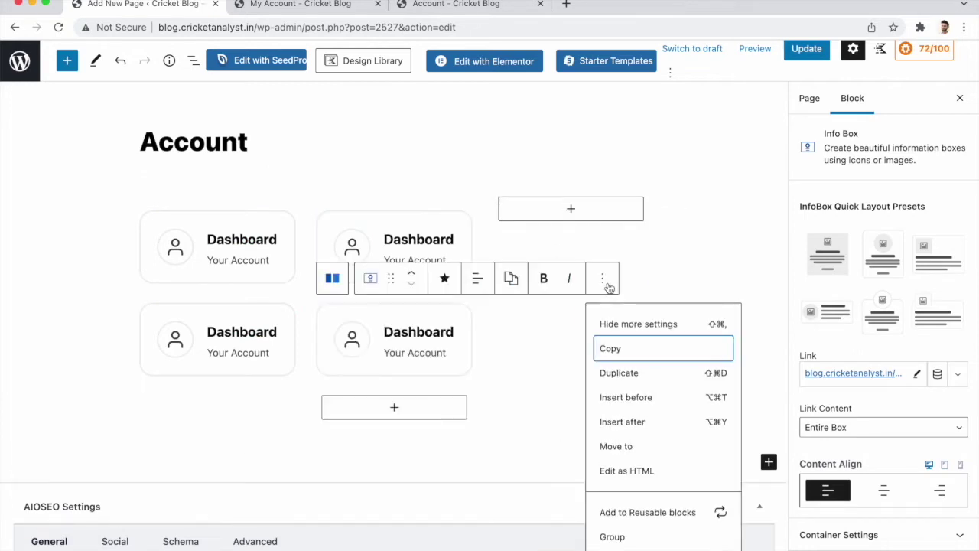
pyautogui.click(612, 371)
pyautogui.moveTo(391, 373); pyautogui.dragTo(571, 221)
pyautogui.click(732, 184)
pyautogui.click(746, 280)
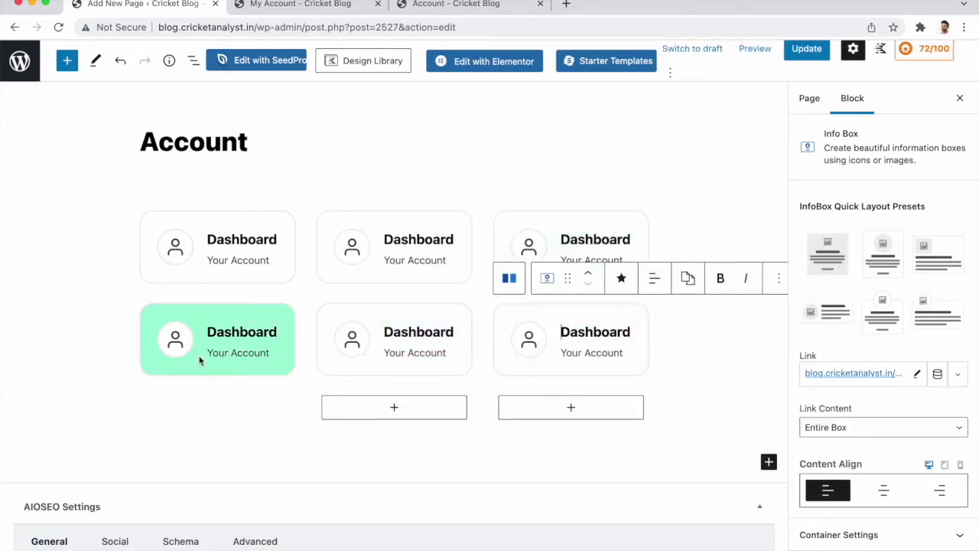
pyautogui.click(245, 367)
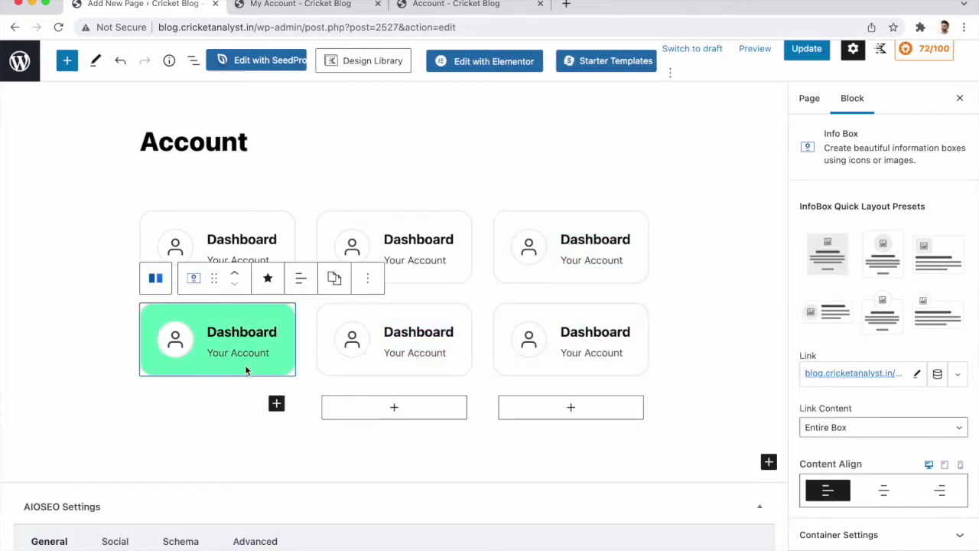
# Update the page, reload the live Account page to check the info box grid and return to the page editor.
pyautogui.click(806, 48)
pyautogui.click(440, 4)
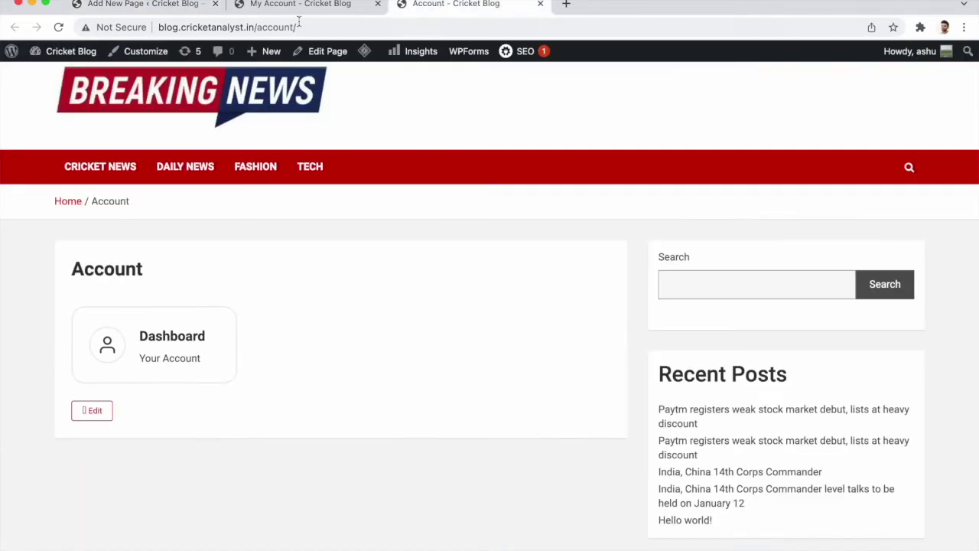
pyautogui.click(58, 26)
pyautogui.scroll(-1, 429, 375)
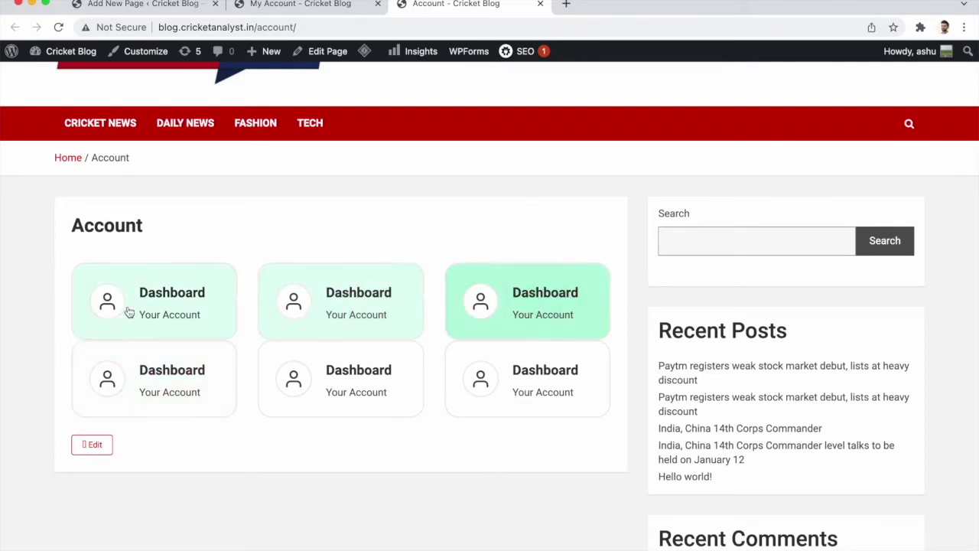
pyautogui.scroll(2, 389, 354)
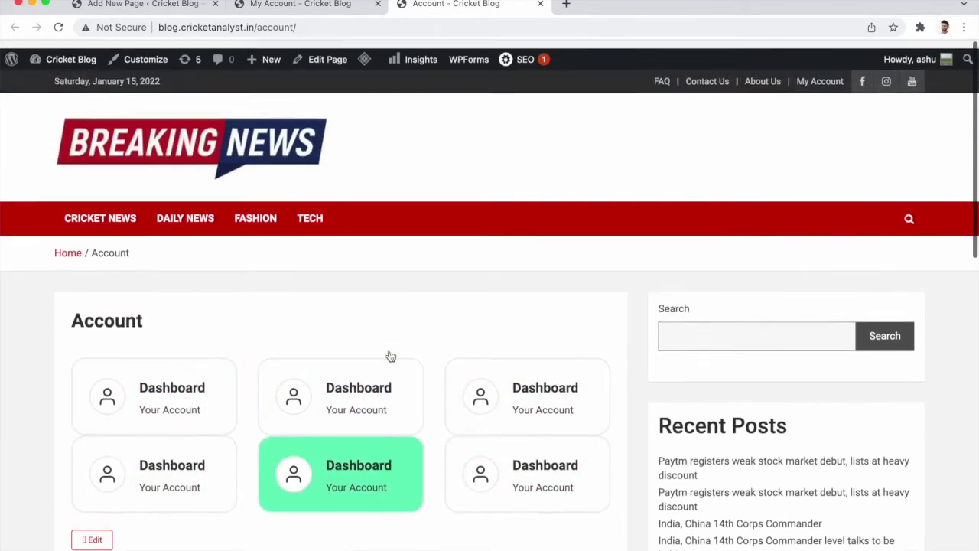
pyautogui.scroll(-3, 388, 332)
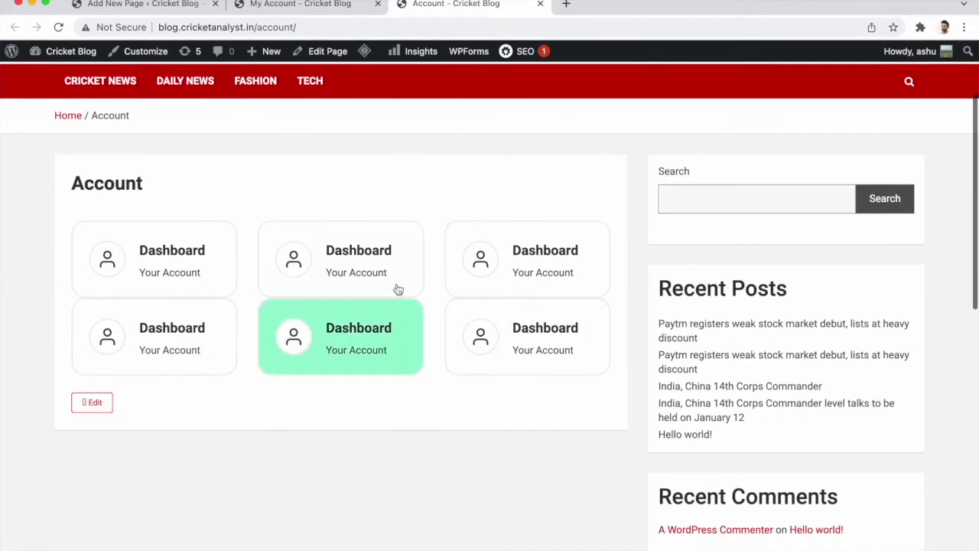
pyautogui.click(285, 7)
pyautogui.click(164, 4)
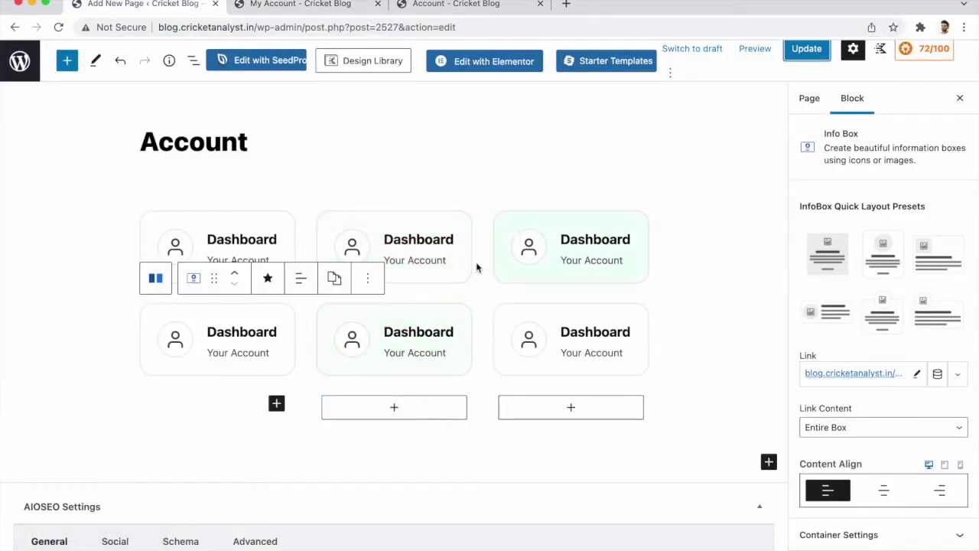
# Retitle the copied info boxes Orders (Recents Order), Download (Downloads), Addresses (Edit Addresses), Edit Profile (Profile) and Logout (Logout), and update the page.
pyautogui.click(453, 245)
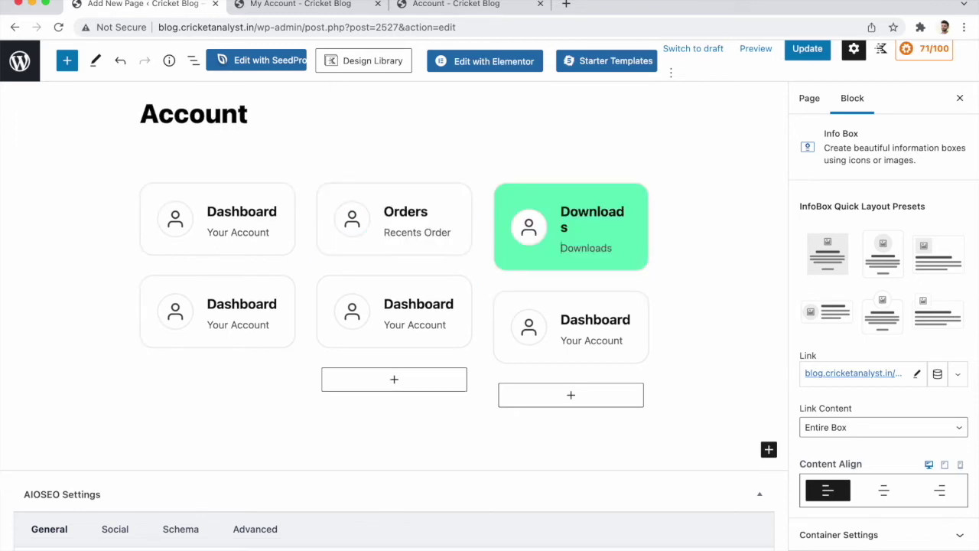
pyautogui.click(575, 226)
pyautogui.press('BackSpace')
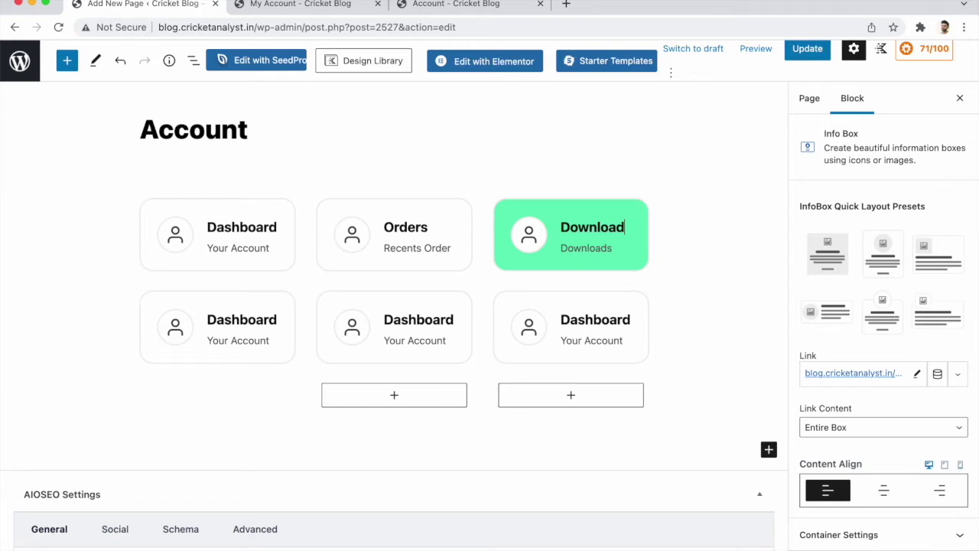
pyautogui.click(591, 210)
pyautogui.click(812, 58)
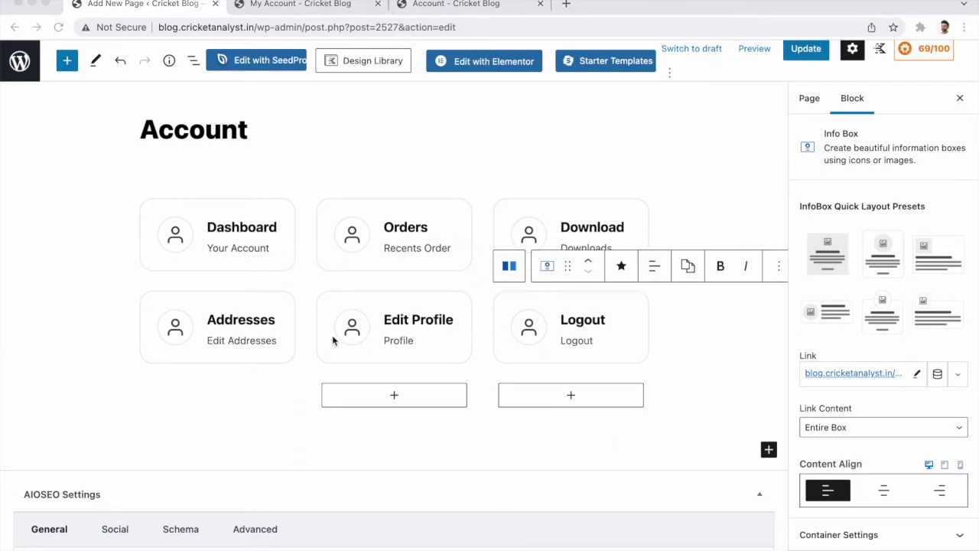
# Copy the My Account orders page address (blog.cricketanalyst.in/my-account/orders/), set it as the Orders info box link and update the page.
pyautogui.click(371, 256)
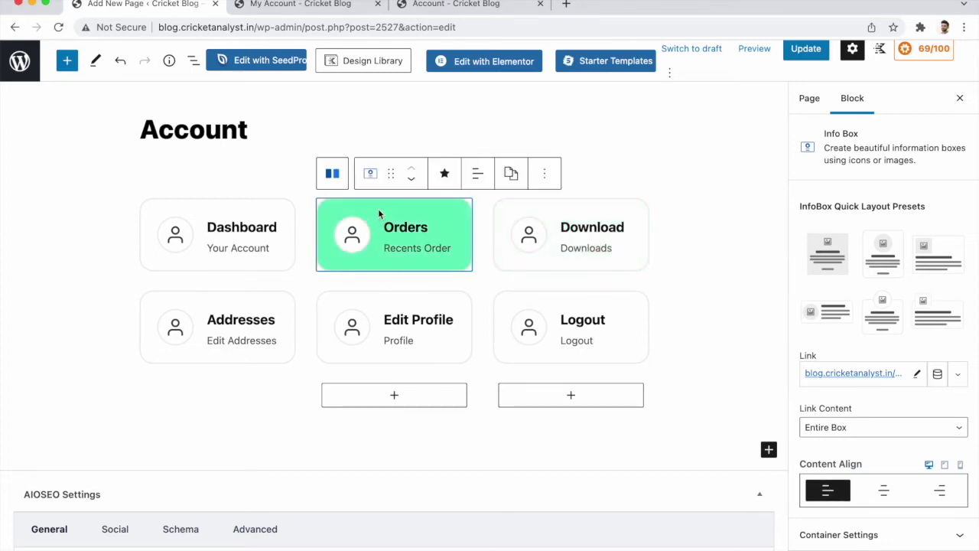
pyautogui.click(299, 4)
pyautogui.click(235, 263)
pyautogui.click(378, 24)
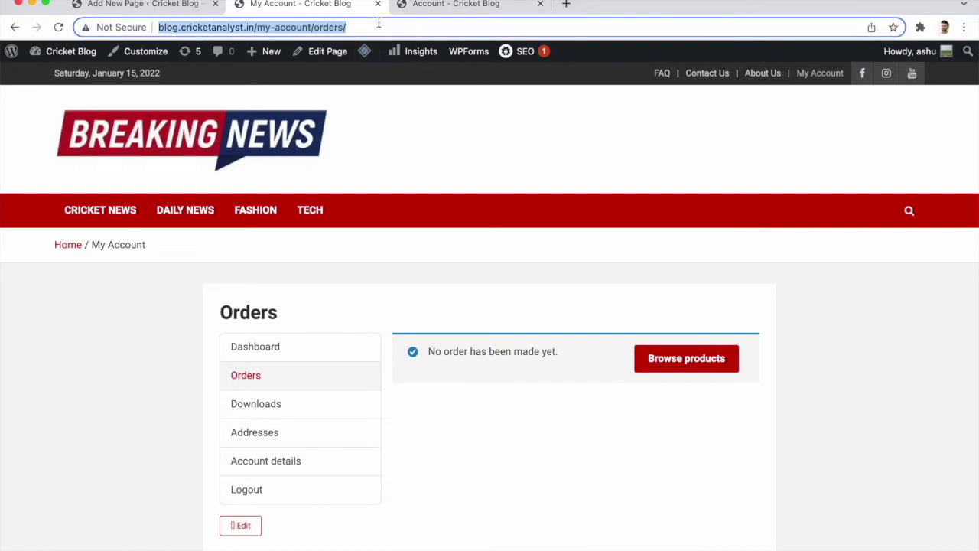
pyautogui.click(148, 4)
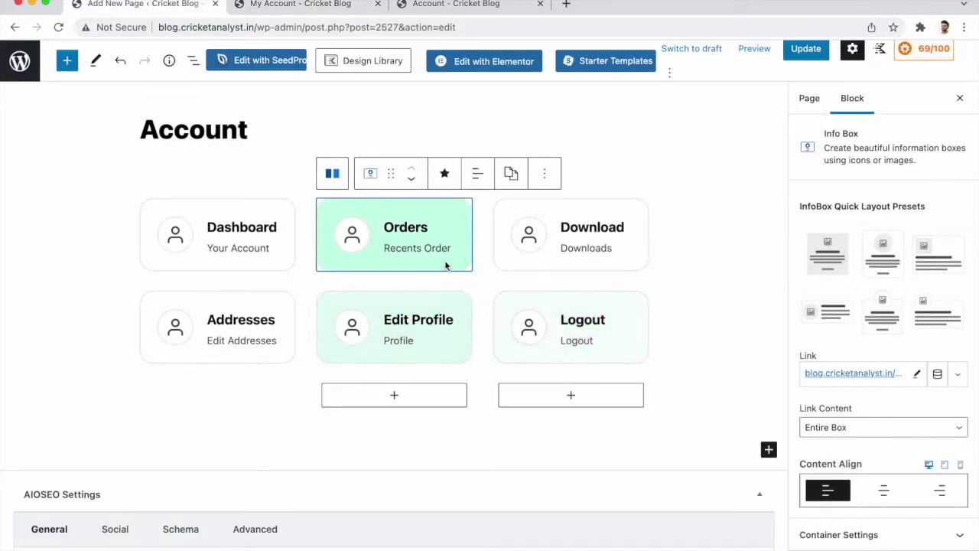
pyautogui.click(918, 374)
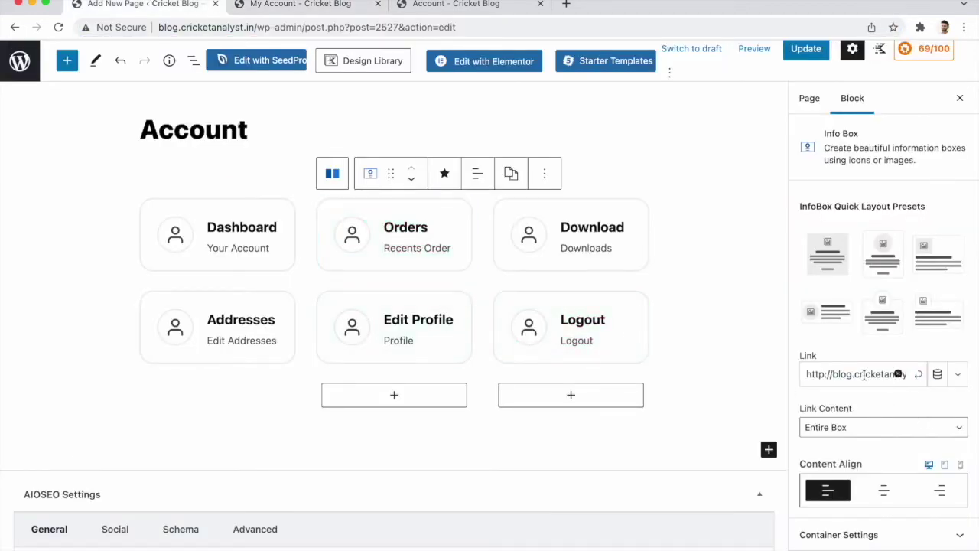
pyautogui.click(918, 375)
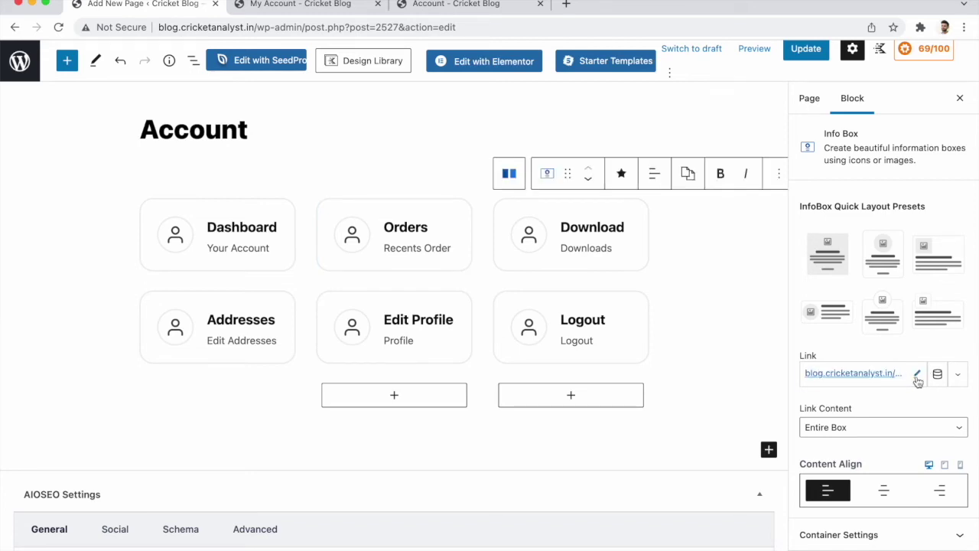
pyautogui.click(805, 48)
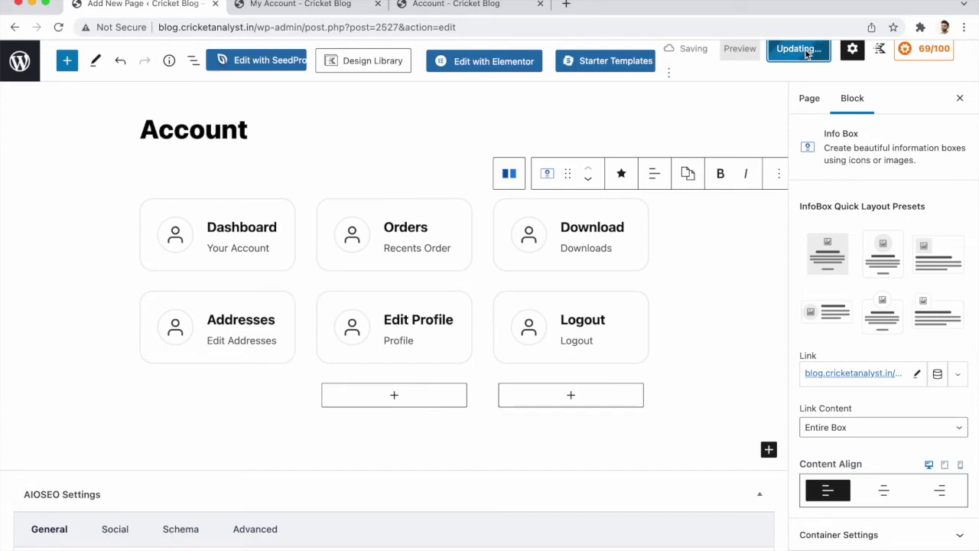
# Check the spacing between the two rows of info boxes on the live Account page and return to the page editor.
pyautogui.click(509, 172)
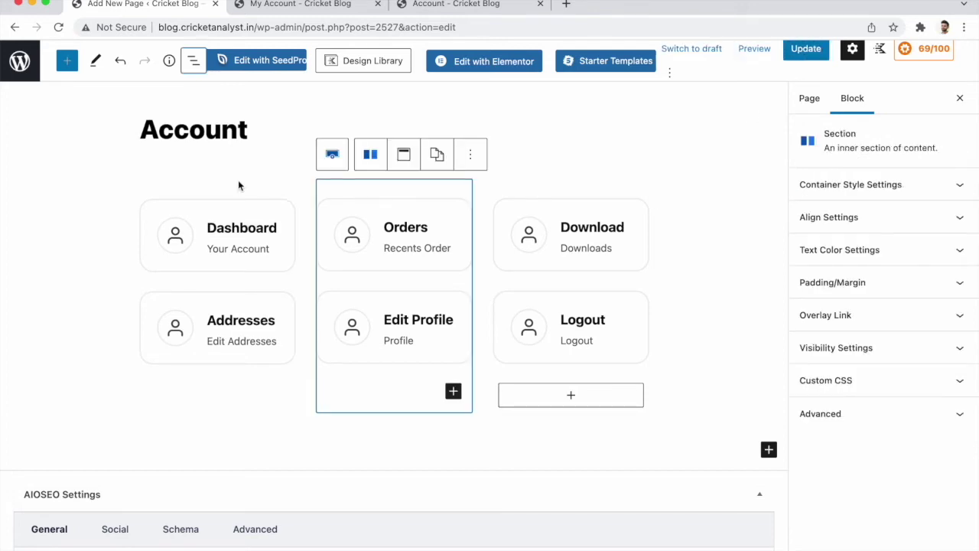
pyautogui.click(430, 4)
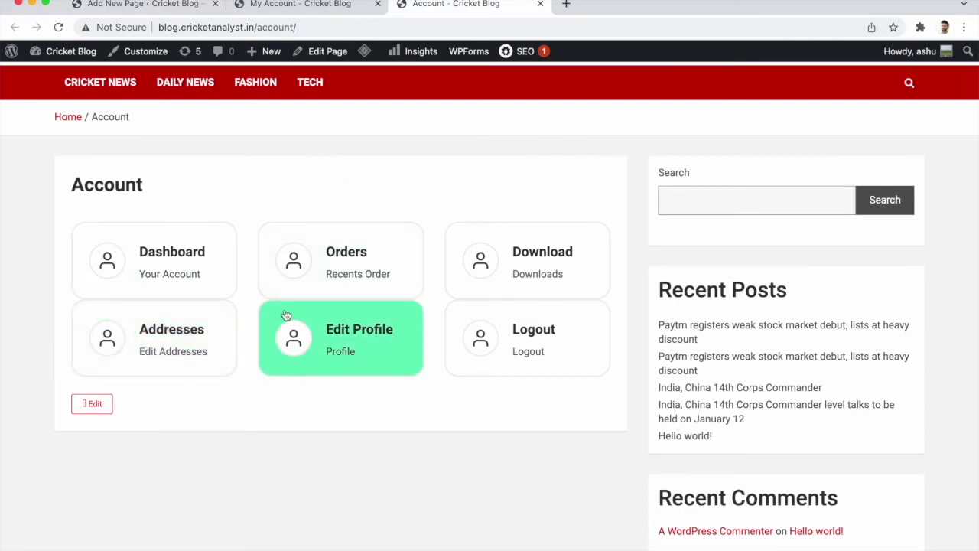
pyautogui.click(161, 12)
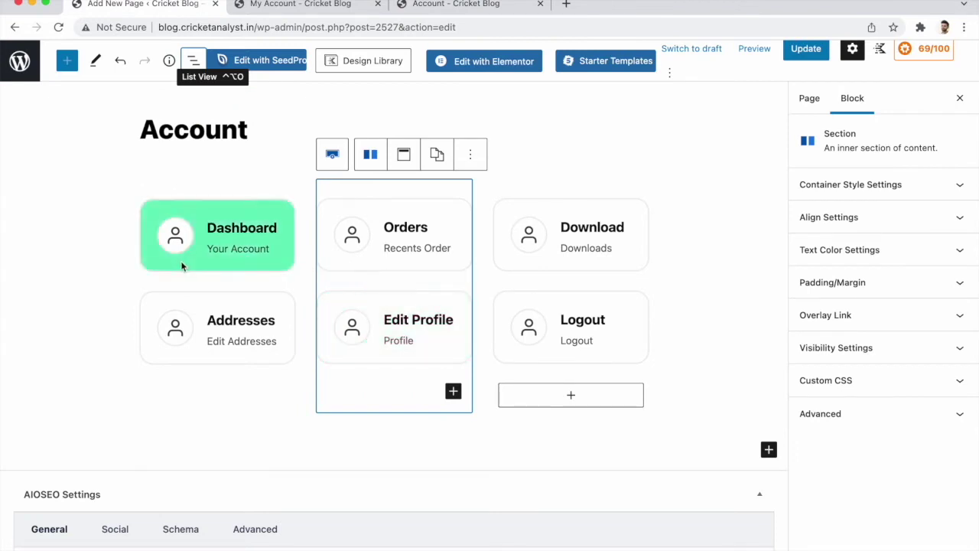
# Examine the block structure and the settings of the row layout, its first section and the Addresses info box, including the container settings.
pyautogui.click(193, 64)
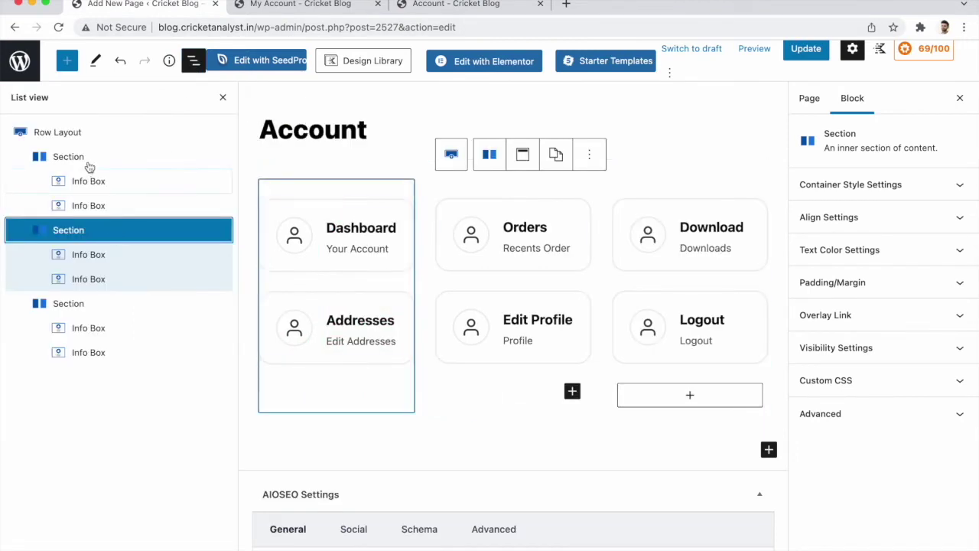
pyautogui.click(107, 142)
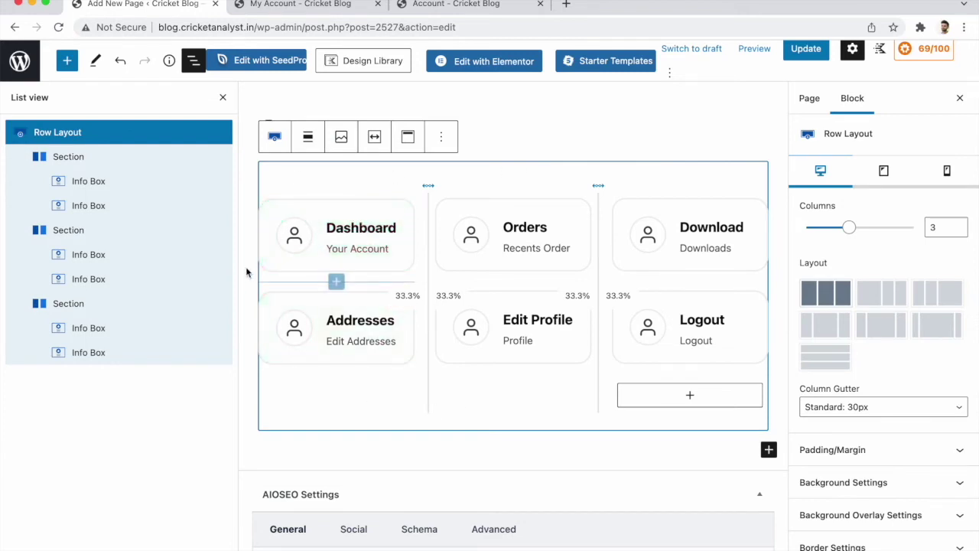
pyautogui.click(96, 156)
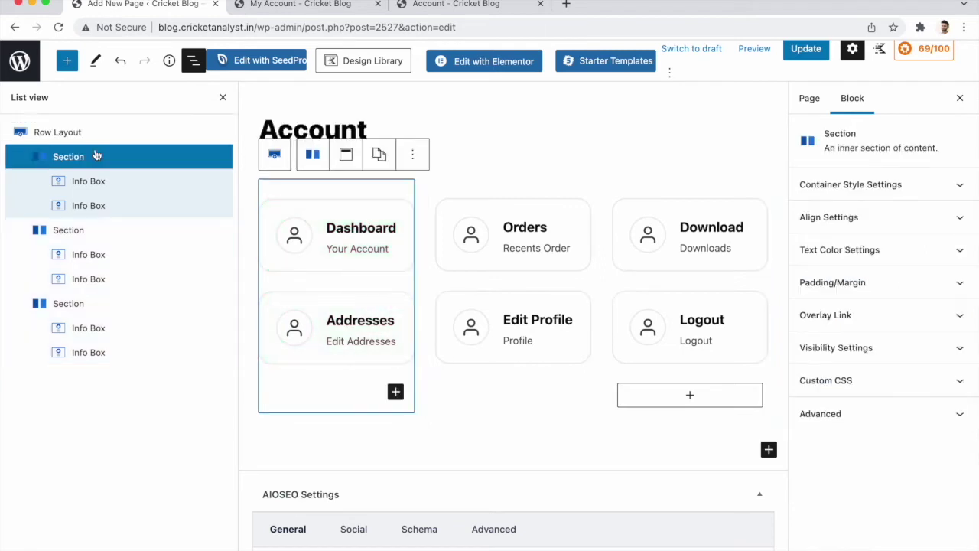
pyautogui.click(350, 298)
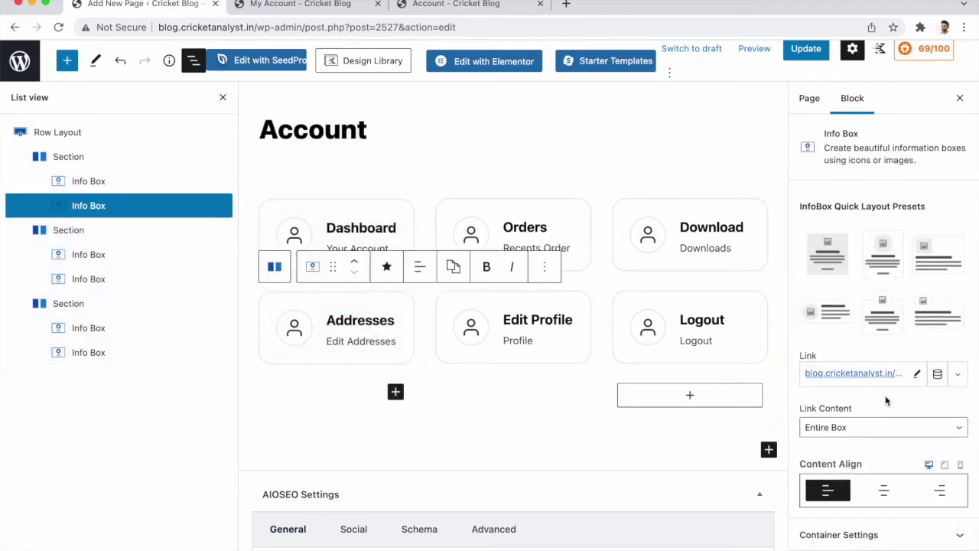
pyautogui.scroll(-3, 885, 400)
pyautogui.click(862, 354)
pyautogui.scroll(-2, 833, 406)
pyautogui.scroll(1, 867, 408)
pyautogui.scroll(3, 867, 408)
pyautogui.scroll(4, 865, 211)
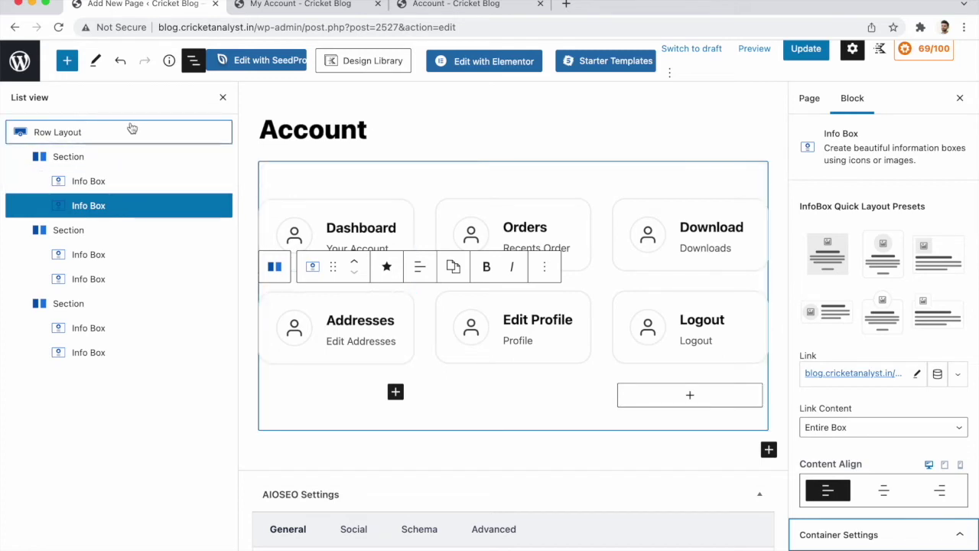
# Insert a Row Layout block with three equal columns below the info box grid.
pyautogui.click(394, 431)
pyautogui.click(68, 62)
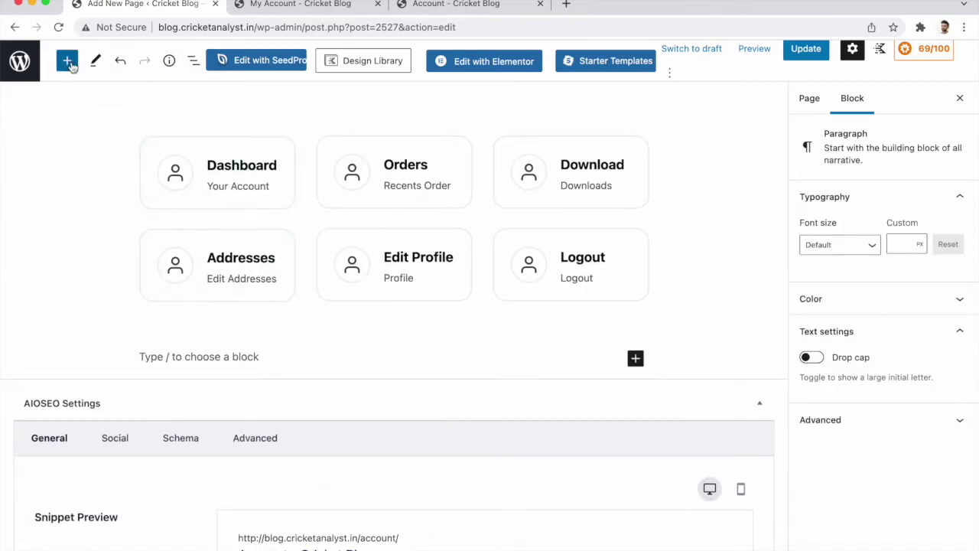
pyautogui.click(191, 241)
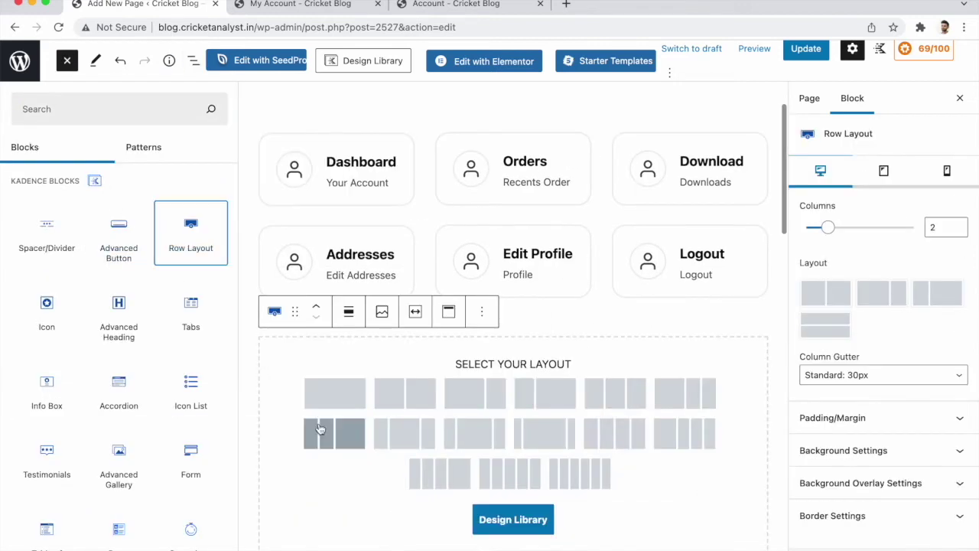
pyautogui.click(609, 406)
pyautogui.scroll(-1, 607, 401)
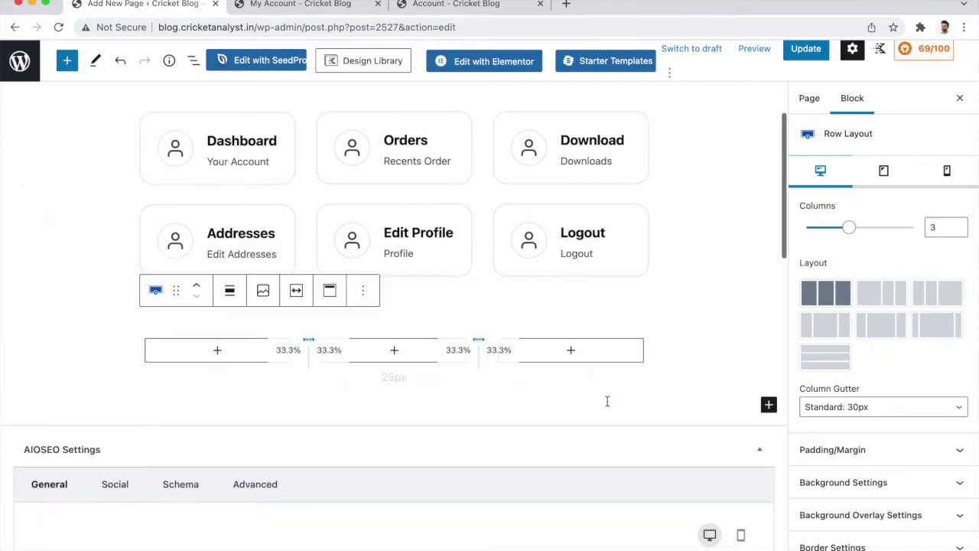
# Move the Addresses, Edit Profile and Logout info boxes into the first, second and third columns of the new row.
pyautogui.click(225, 229)
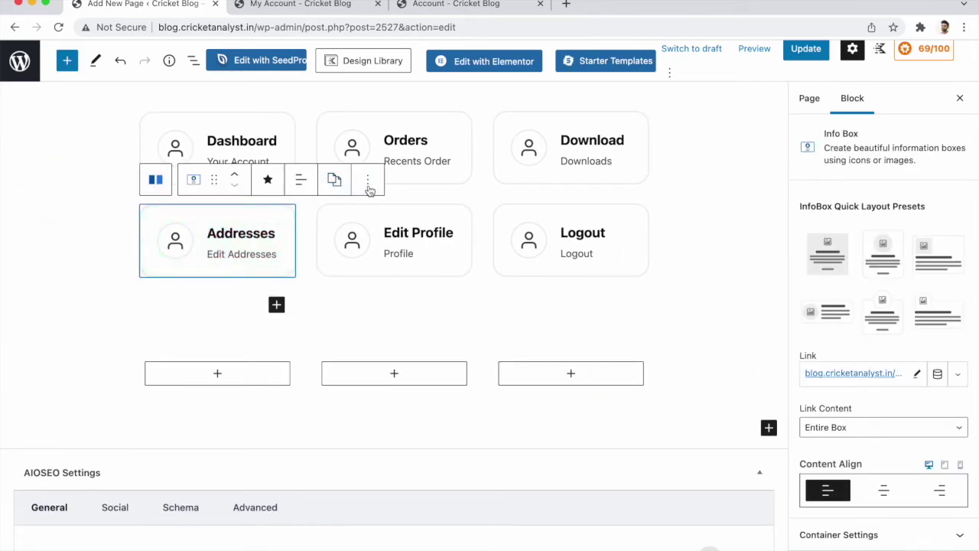
pyautogui.moveTo(215, 181); pyautogui.dragTo(205, 223)
pyautogui.moveTo(416, 213); pyautogui.dragTo(394, 360)
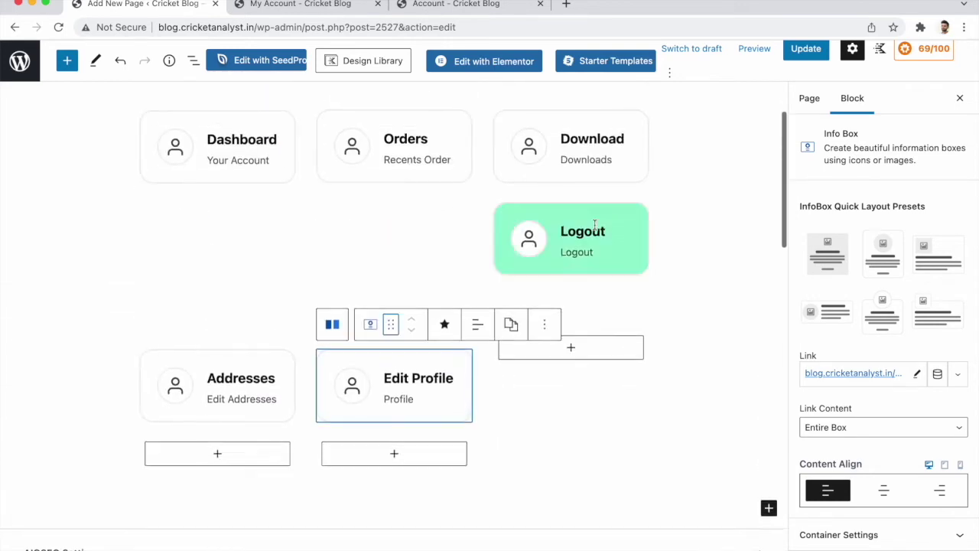
pyautogui.moveTo(574, 236); pyautogui.dragTo(571, 306)
# Update the page, check the separated rows on the live Account page and return to the page editor.
pyautogui.click(439, 182)
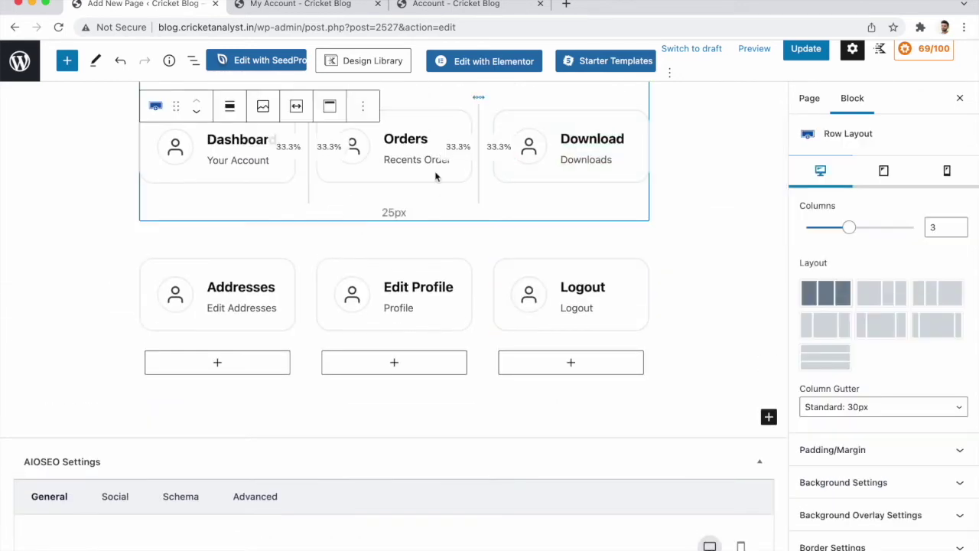
pyautogui.click(805, 52)
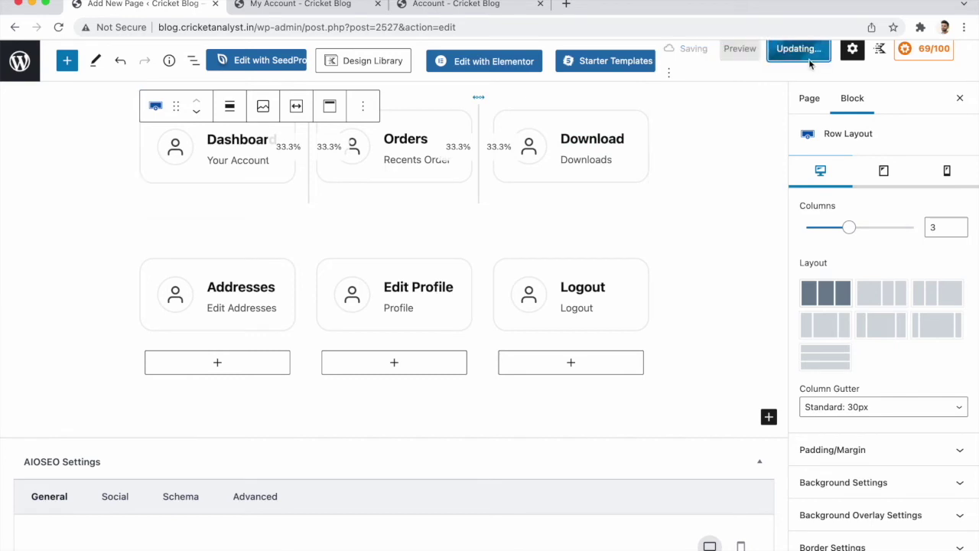
pyautogui.click(442, 10)
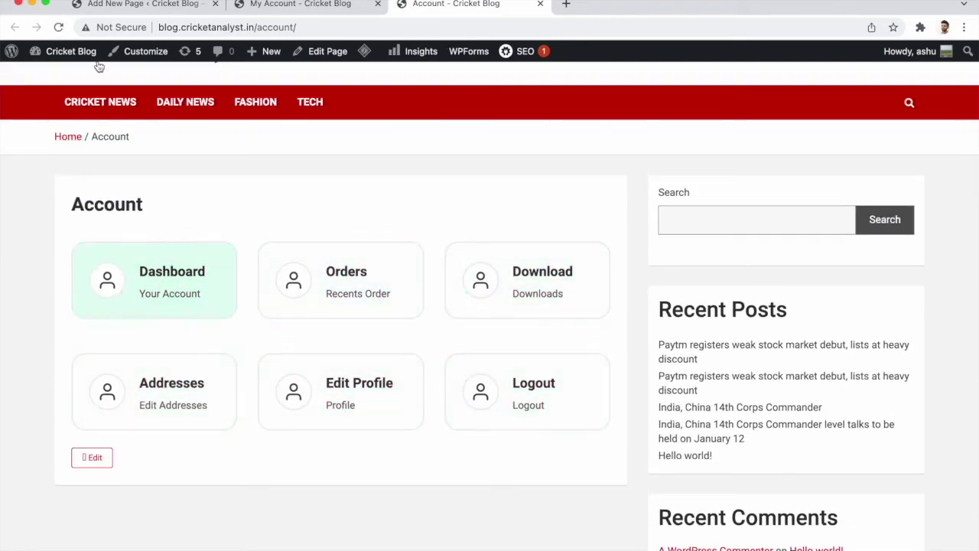
pyautogui.click(138, 4)
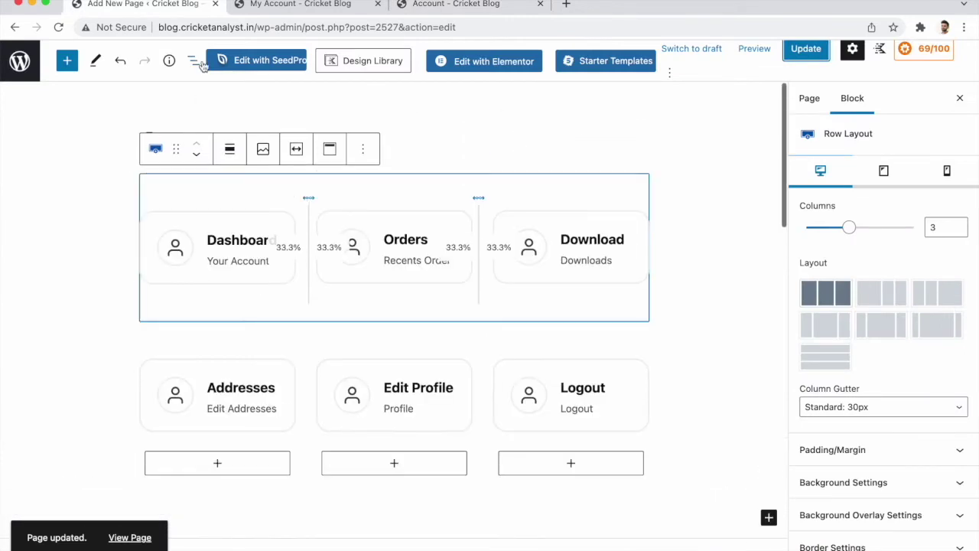
# Review both row layouts in the block structure, preview the first row's mobile layout and switch back to the desktop layout.
pyautogui.click(193, 61)
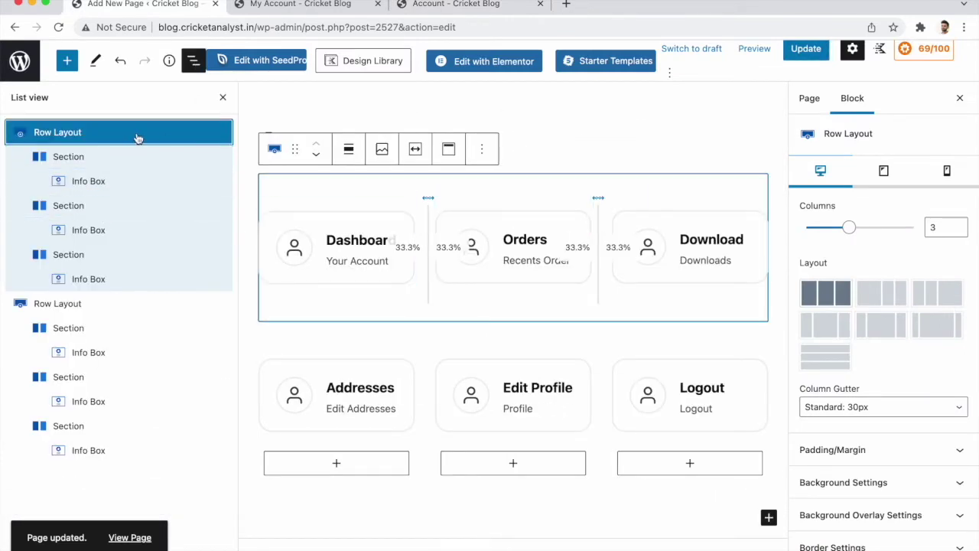
pyautogui.click(76, 303)
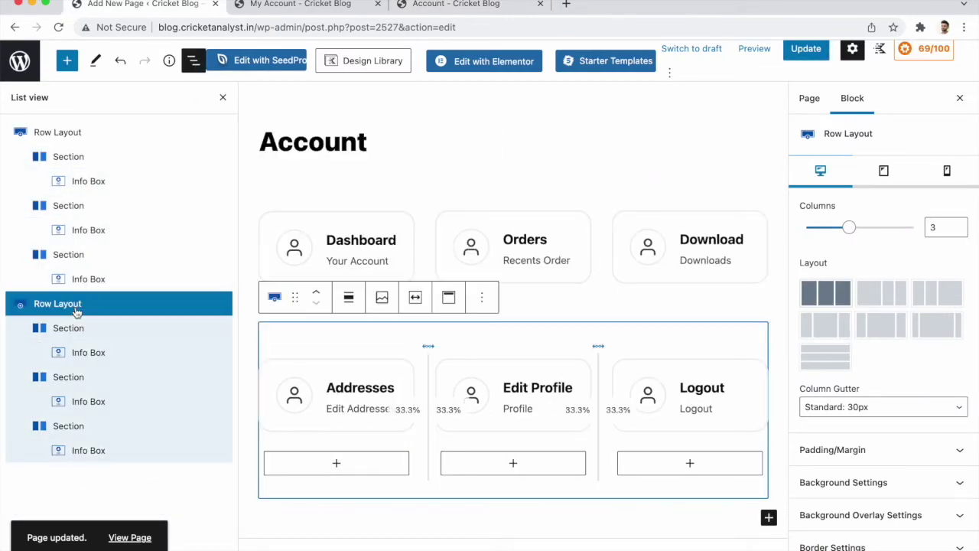
pyautogui.moveTo(76, 311); pyautogui.dragTo(143, 141)
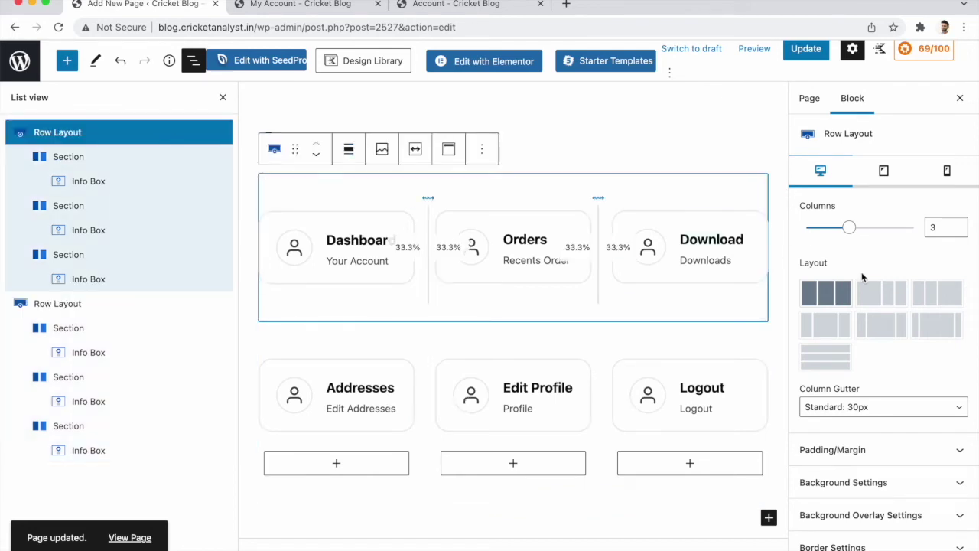
pyautogui.click(901, 179)
pyautogui.click(934, 179)
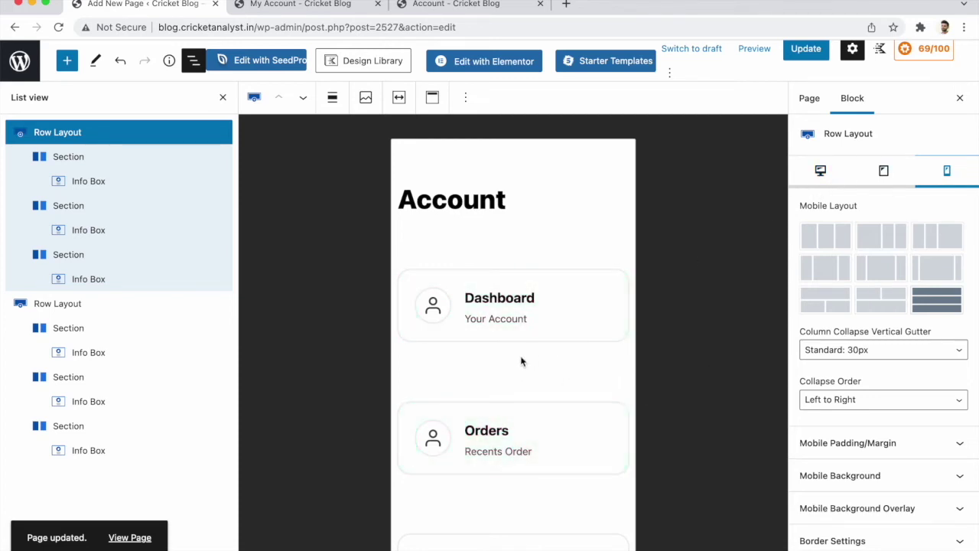
pyautogui.click(818, 171)
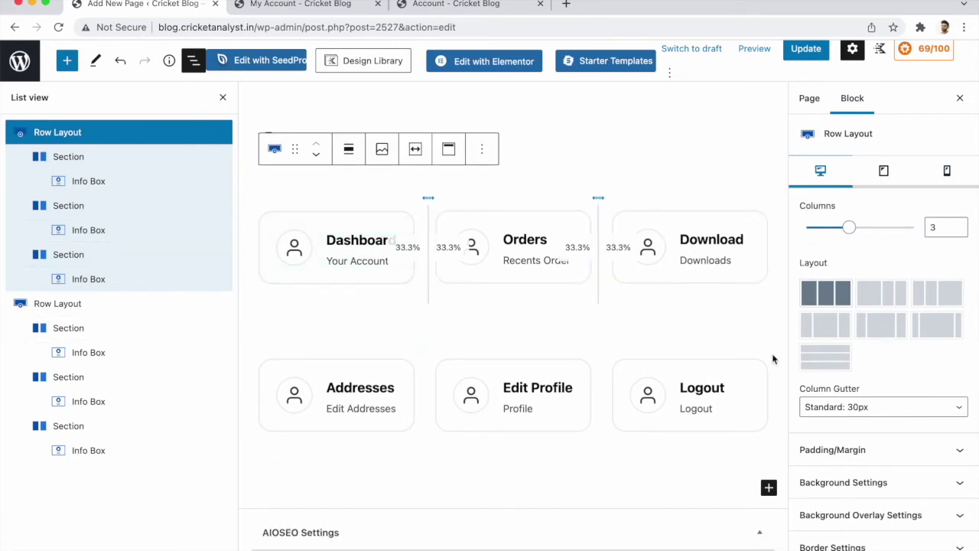
# Insert a Row Layout block between the two info box rows.
pyautogui.scroll(-2, 588, 321)
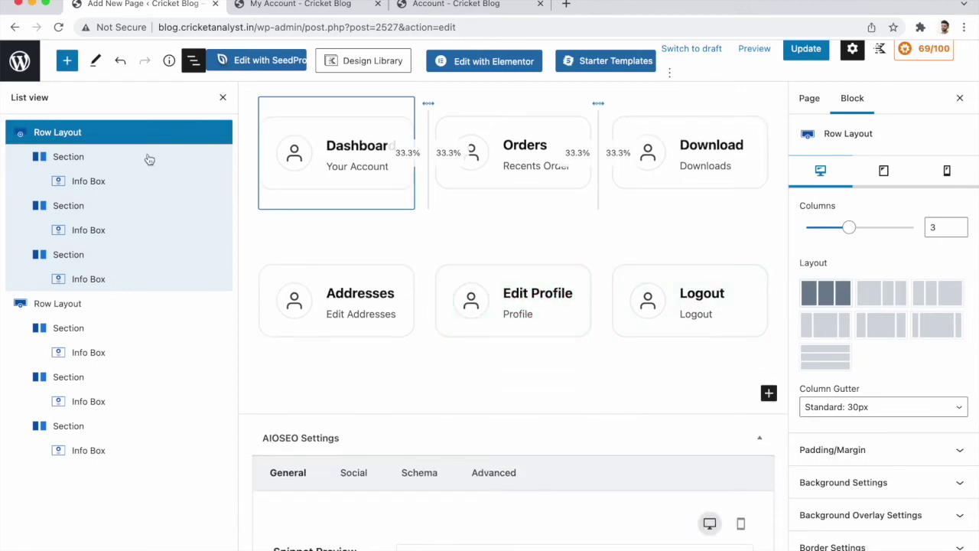
pyautogui.click(67, 60)
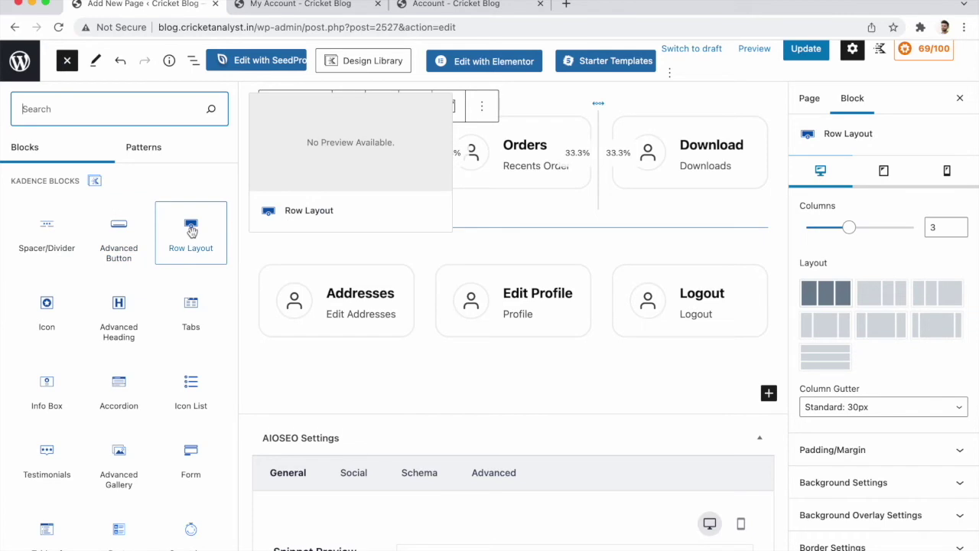
pyautogui.click(192, 233)
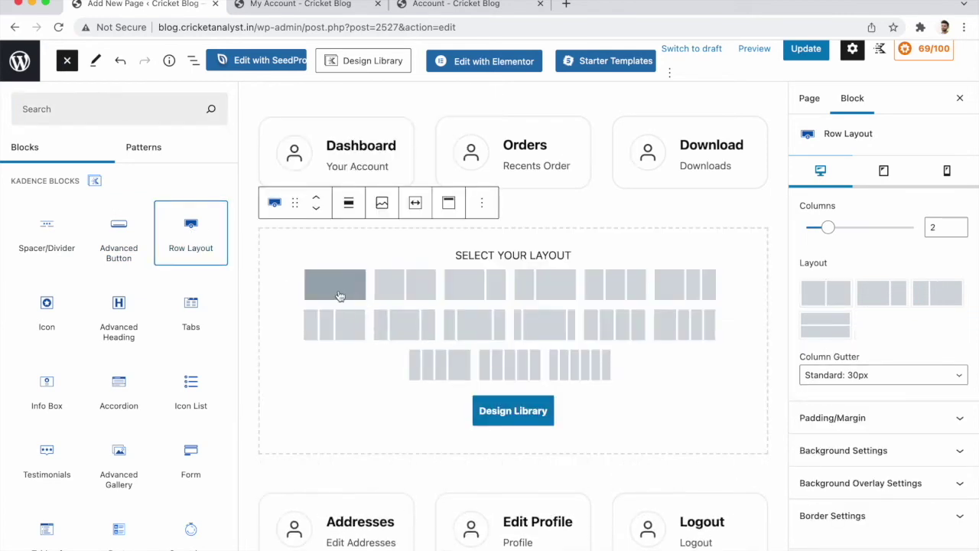
pyautogui.scroll(-3, 338, 291)
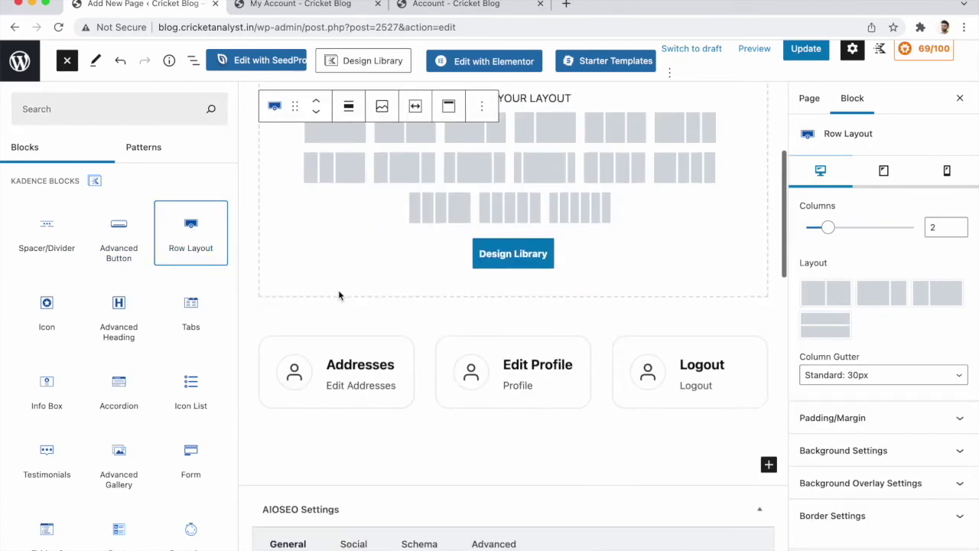
# Remove the empty Row Layout block between the two info box rows.
pyautogui.click(459, 440)
pyautogui.click(335, 461)
pyautogui.scroll(2, 332, 461)
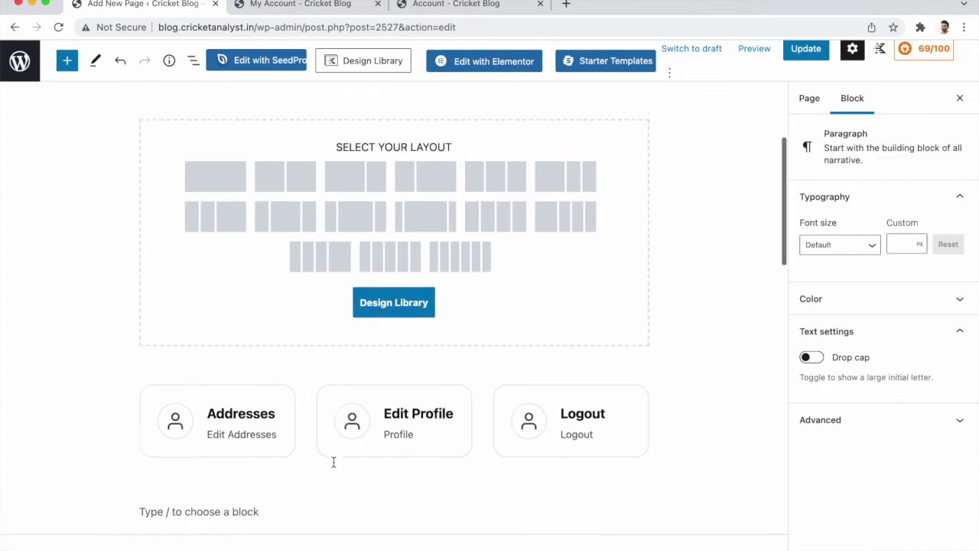
pyautogui.click(288, 313)
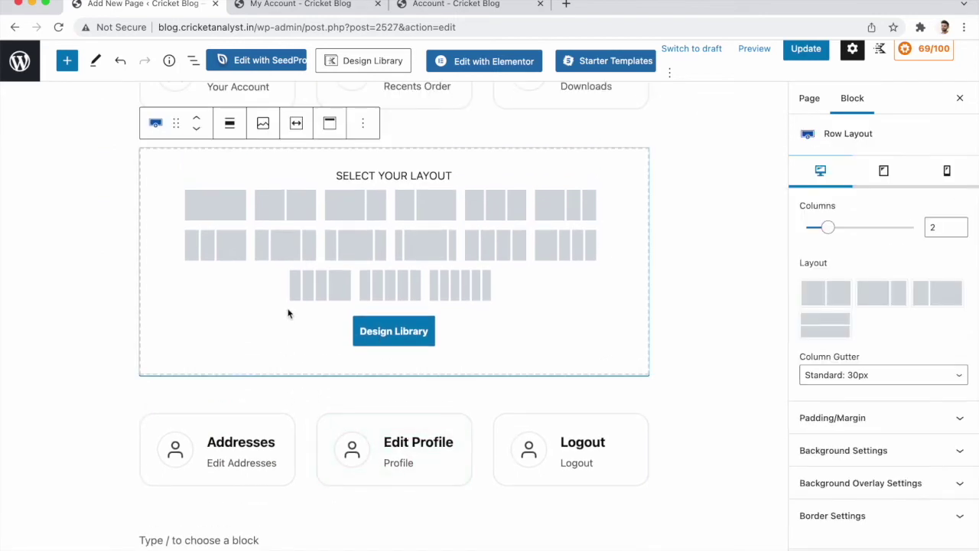
pyautogui.click(370, 135)
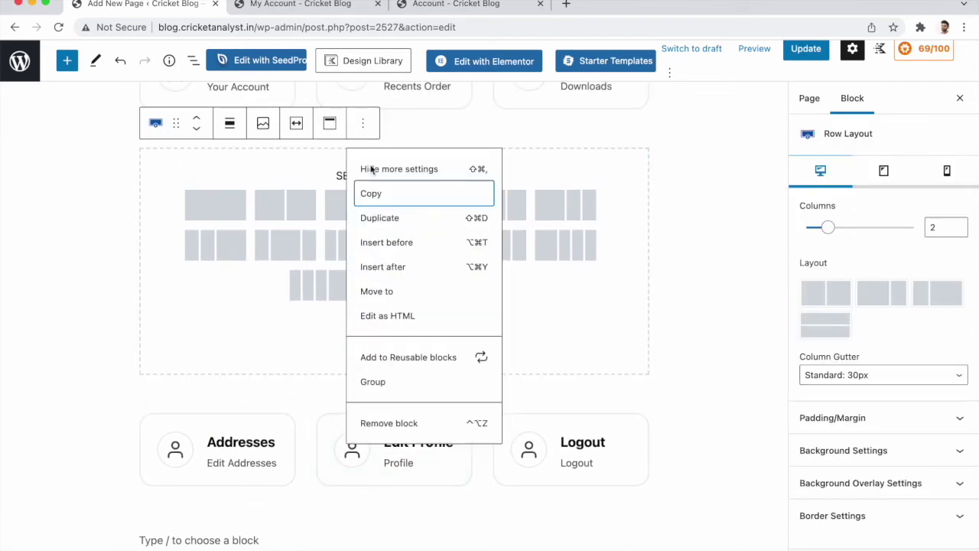
pyautogui.click(387, 420)
# Insert a single-column Row Layout block below the Addresses, Edit Profile and Logout row.
pyautogui.scroll(-2, 388, 419)
pyautogui.click(264, 319)
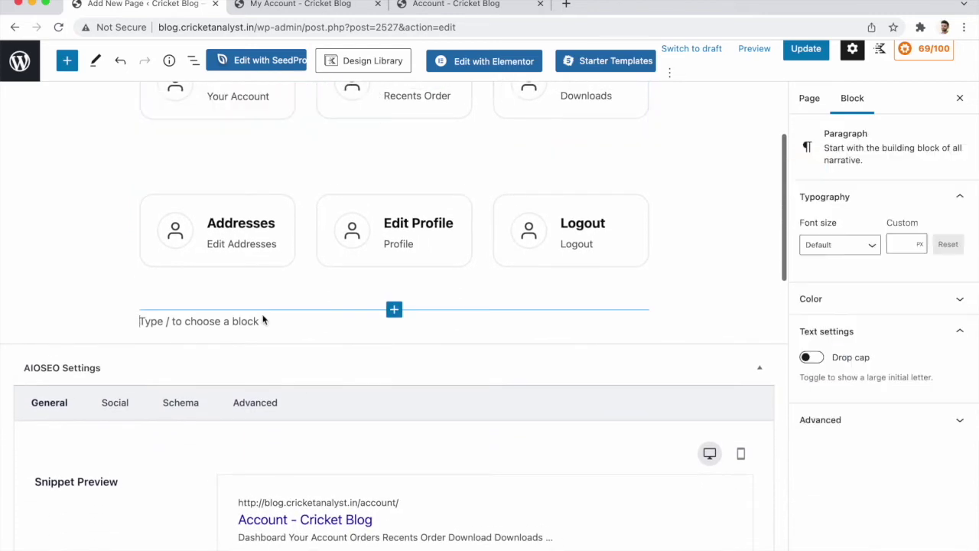
pyautogui.click(69, 61)
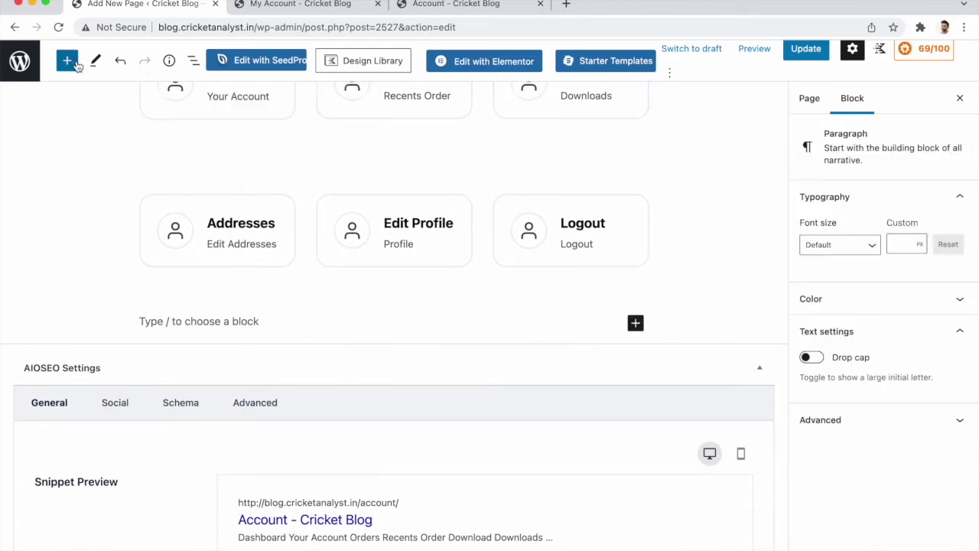
pyautogui.click(191, 234)
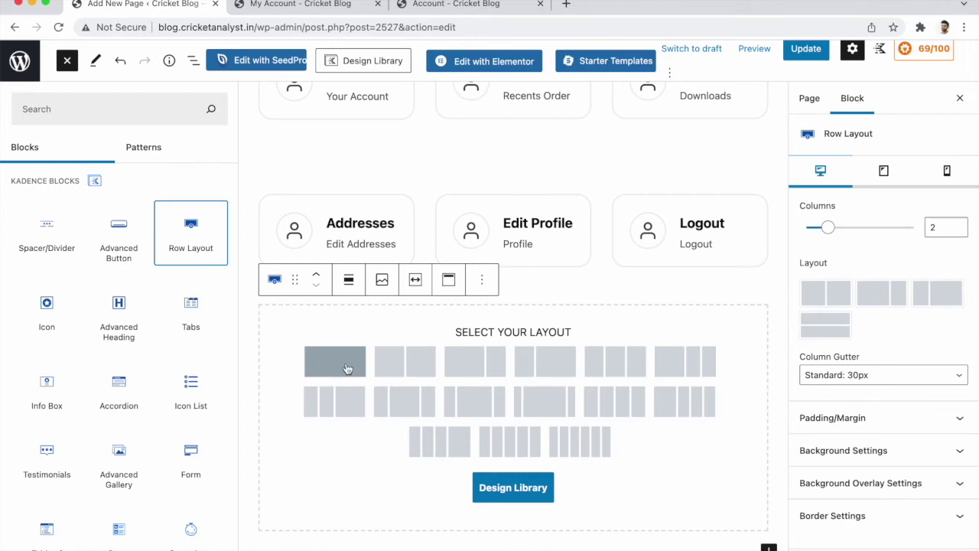
pyautogui.click(344, 364)
# Add a Shortcode block inside the new row's section containing [woocommerce_my_account].
pyautogui.click(396, 340)
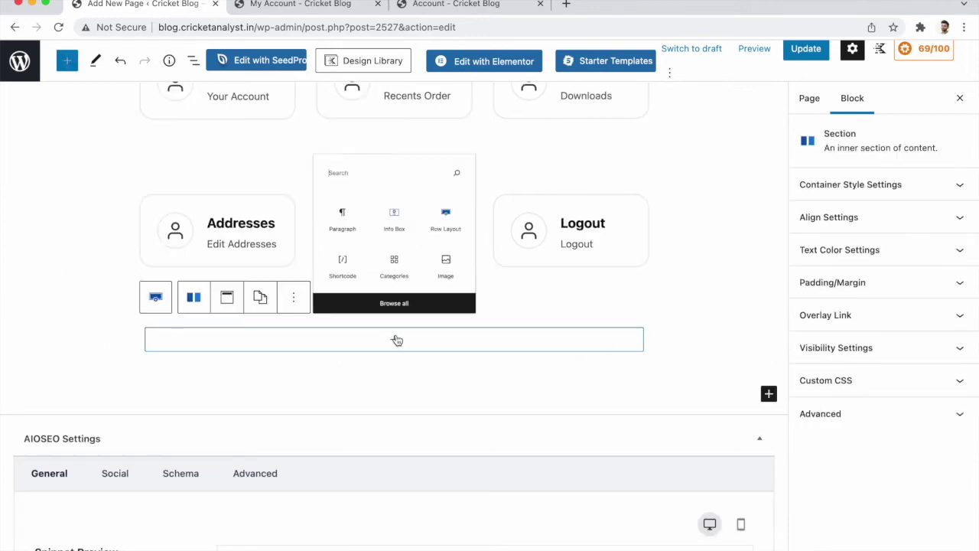
pyautogui.click(324, 260)
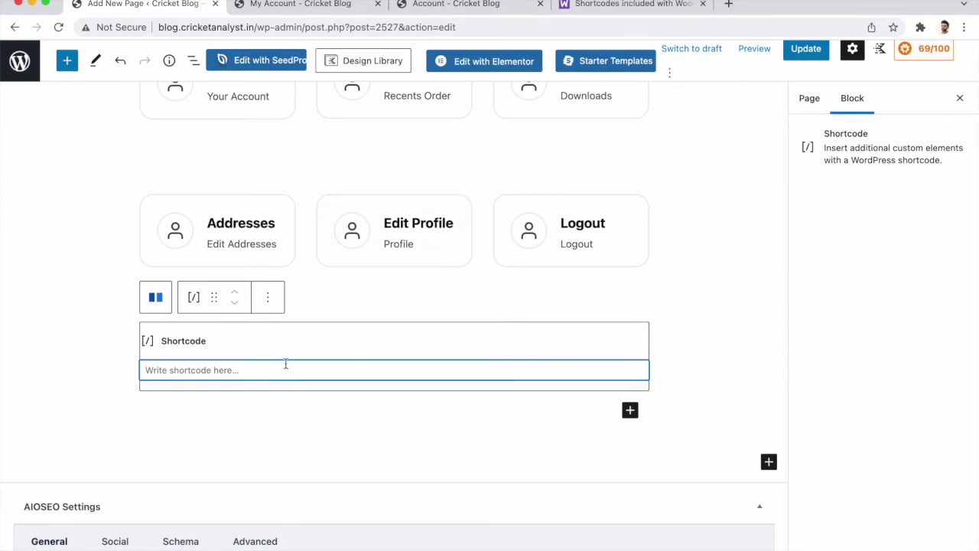
pyautogui.write('[')
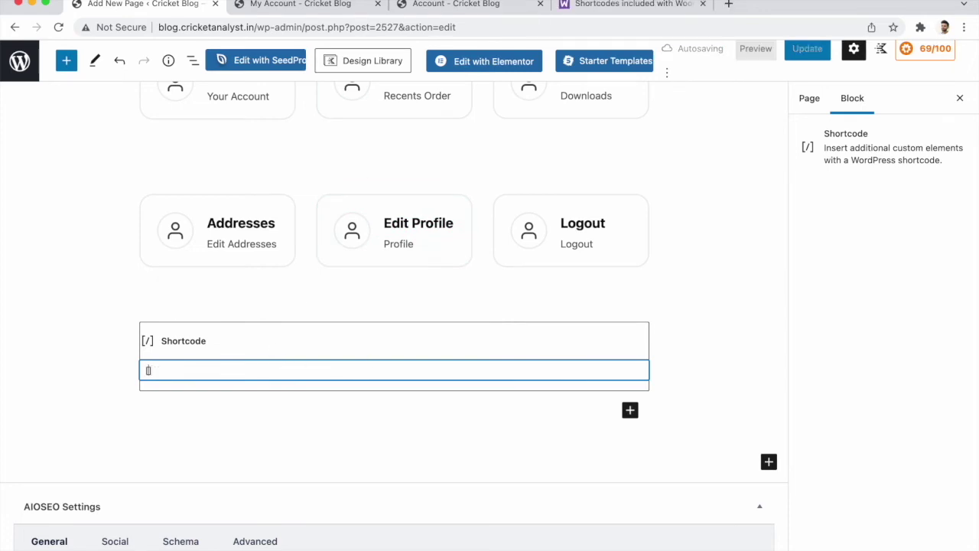
pyautogui.write('woocommerce_my_account]')
# Update the page, reload the live Account page to check the embedded account content and return to the page editor.
pyautogui.click(802, 58)
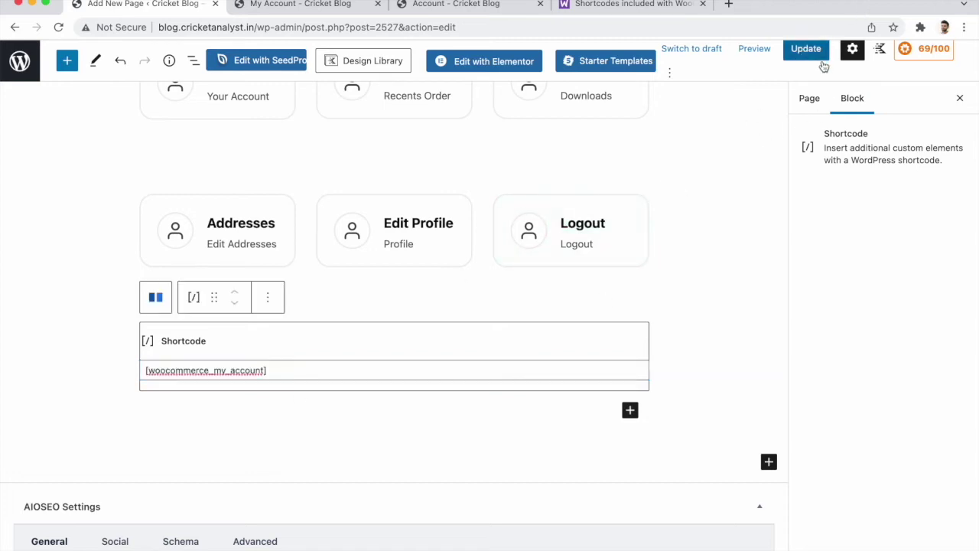
pyautogui.click(807, 49)
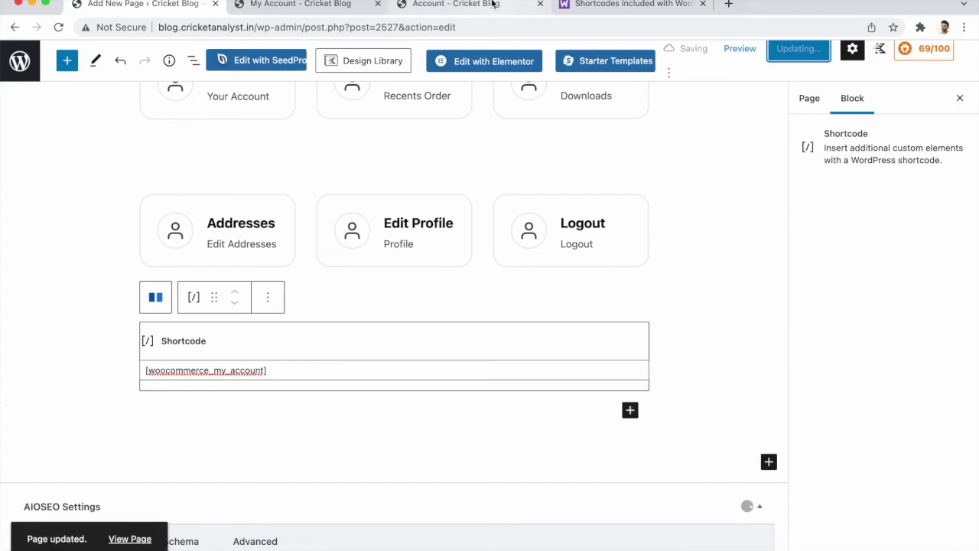
pyautogui.click(498, 3)
pyautogui.click(58, 27)
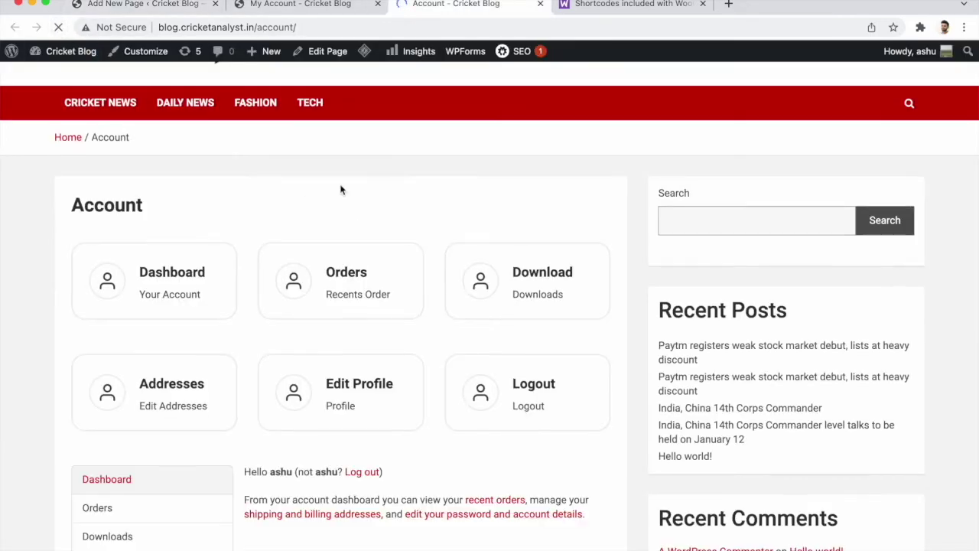
pyautogui.scroll(-3, 286, 275)
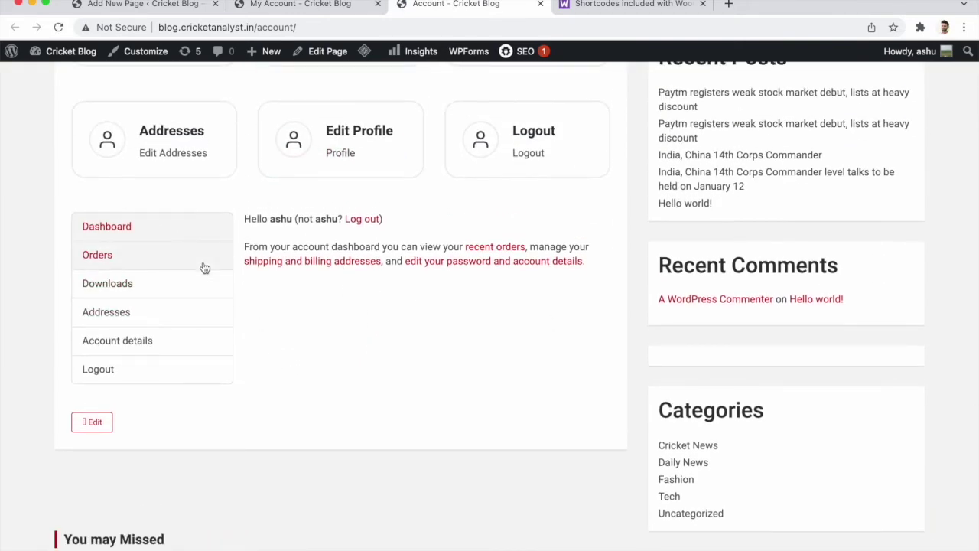
pyautogui.click(146, 5)
pyautogui.scroll(5, 411, 216)
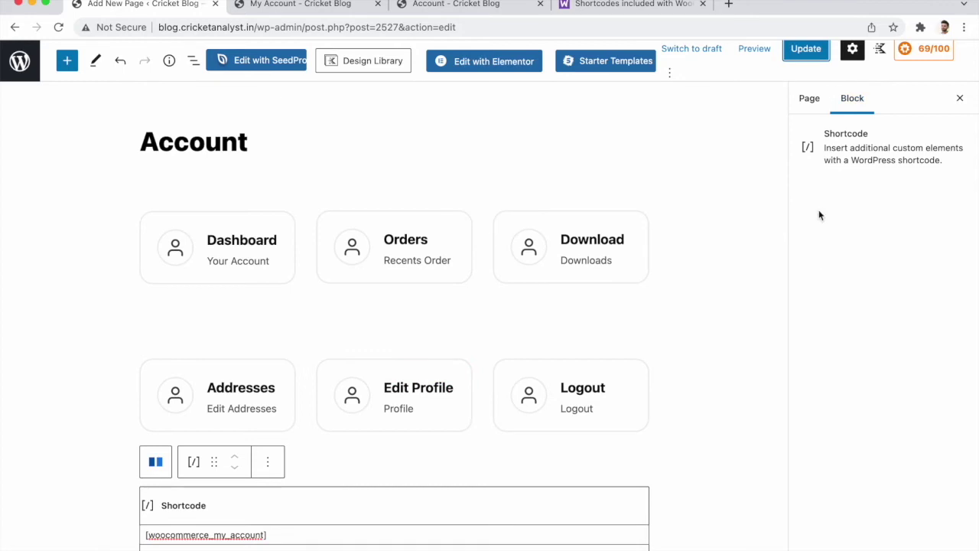
pyautogui.click(478, 284)
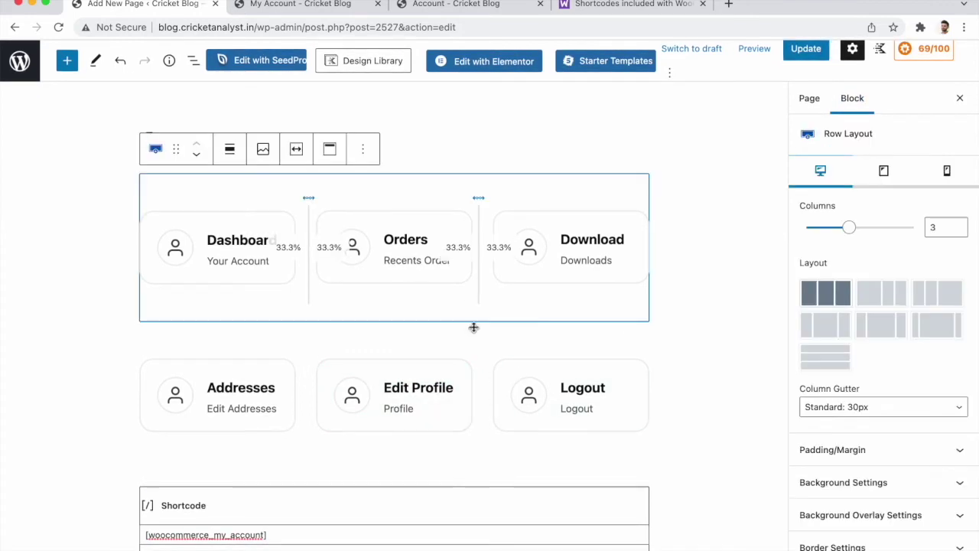
pyautogui.scroll(-3, 465, 372)
pyautogui.click(420, 356)
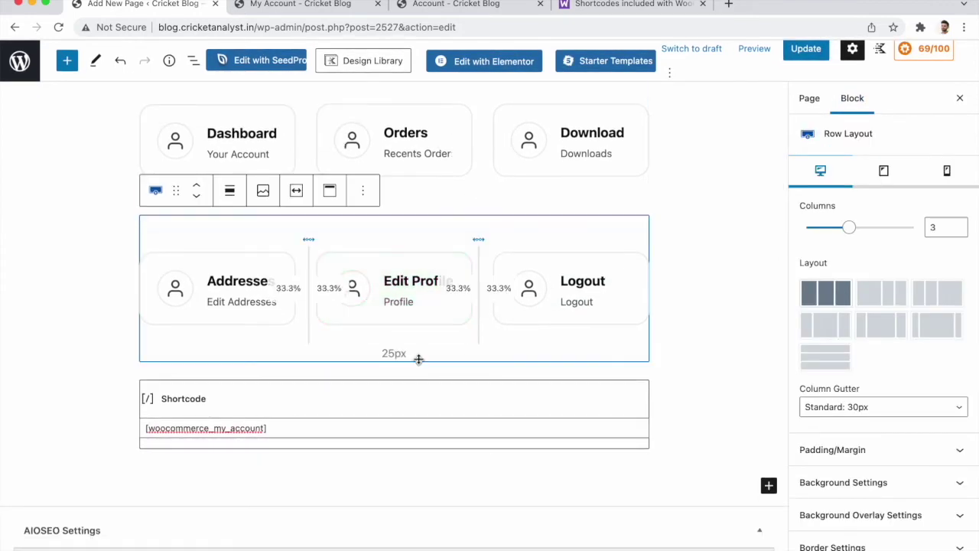
pyautogui.click(308, 400)
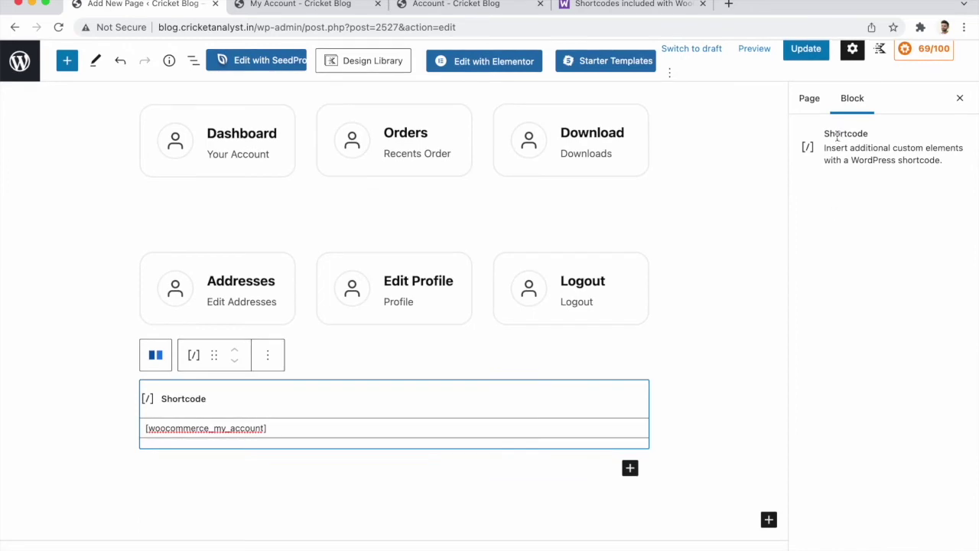
pyautogui.scroll(3, 494, 228)
pyautogui.click(390, 166)
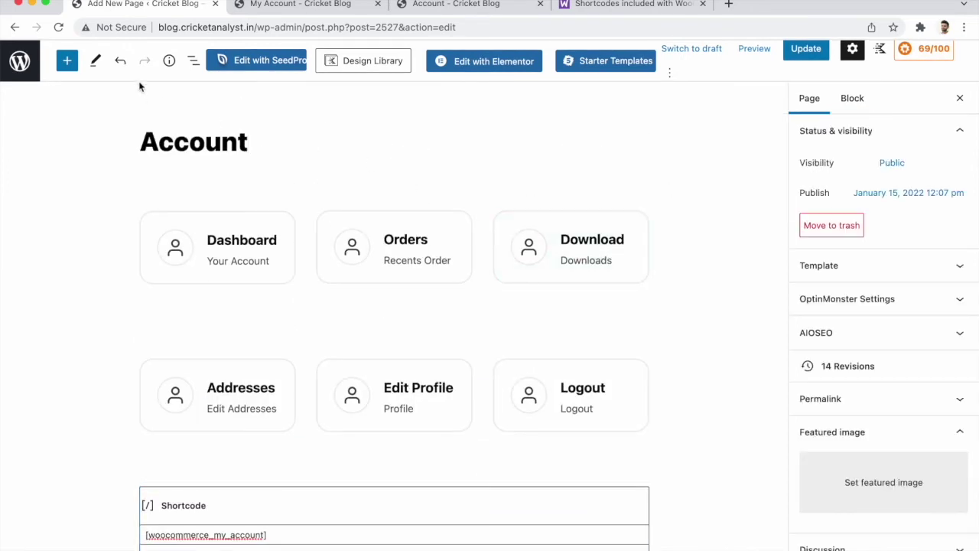
# Replace the first row's custom CSS with rules hiding .woocommerce-MyAccount-navigation and setting .woocommerce-account .woocommerce-MyAccount-content to 100% width.
pyautogui.click(194, 61)
pyautogui.click(117, 133)
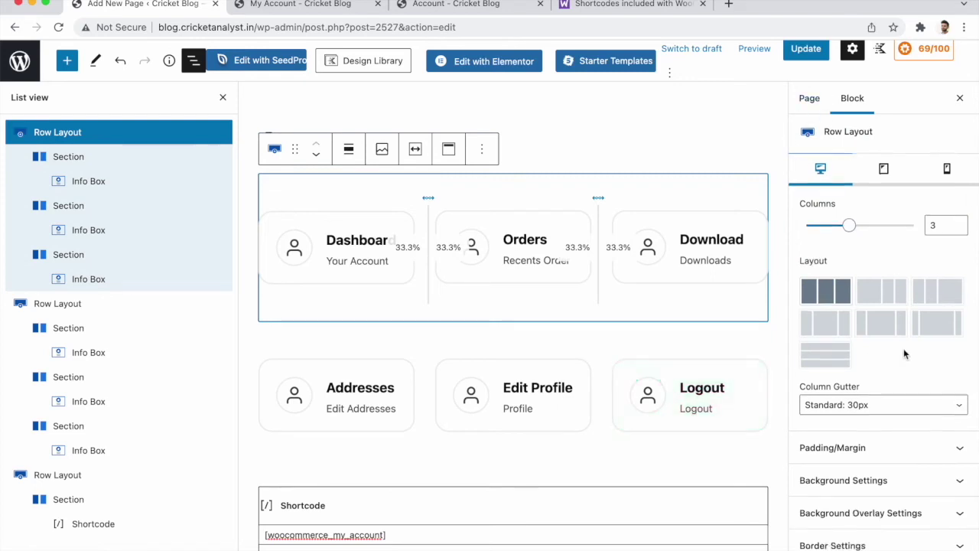
pyautogui.scroll(-3, 903, 348)
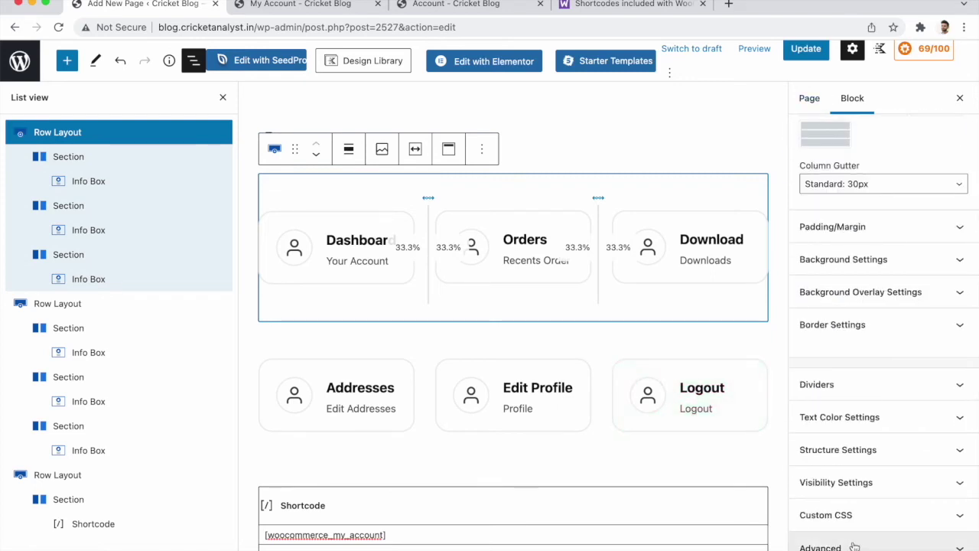
pyautogui.click(856, 515)
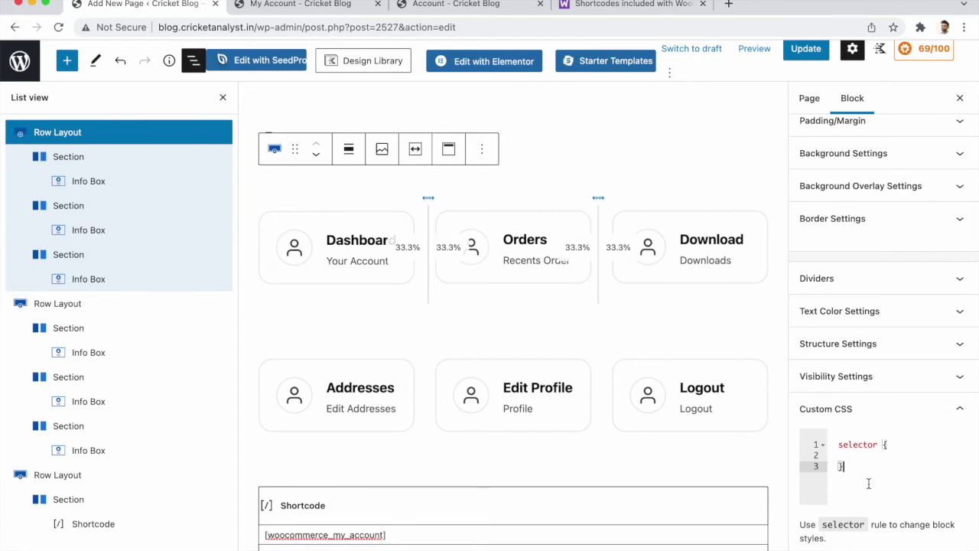
pyautogui.moveTo(861, 482); pyautogui.dragTo(836, 444)
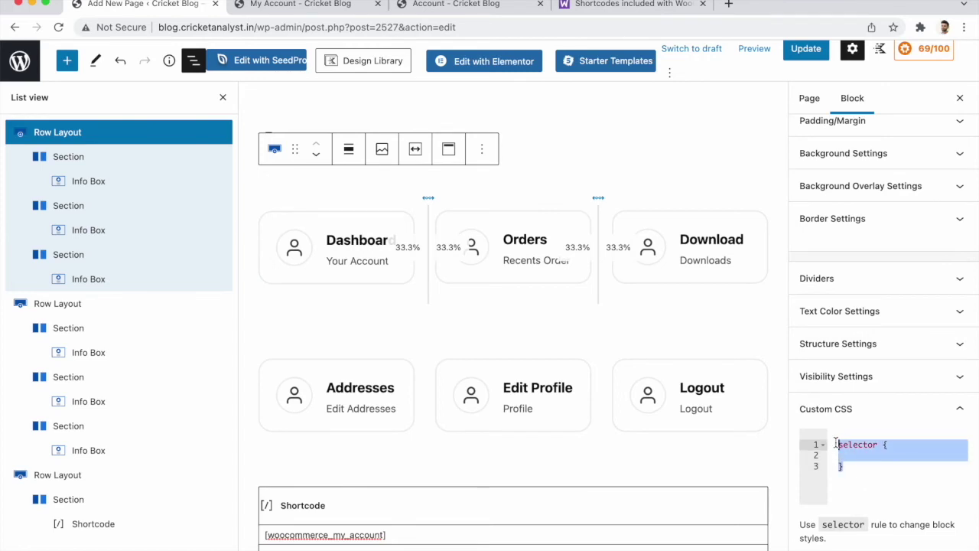
pyautogui.write('.woocommerce-MyAccount-navigation { display:none; }  .woocommerce-account .woocommerce-MyAccount-content {     width: 100%; }')
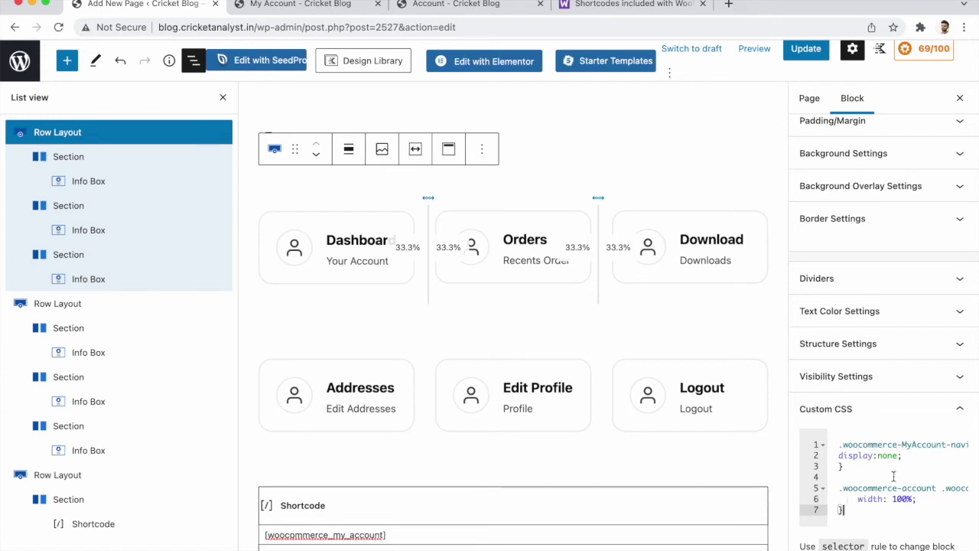
pyautogui.hscroll(5, 893, 475)
pyautogui.hscroll(-5, 893, 476)
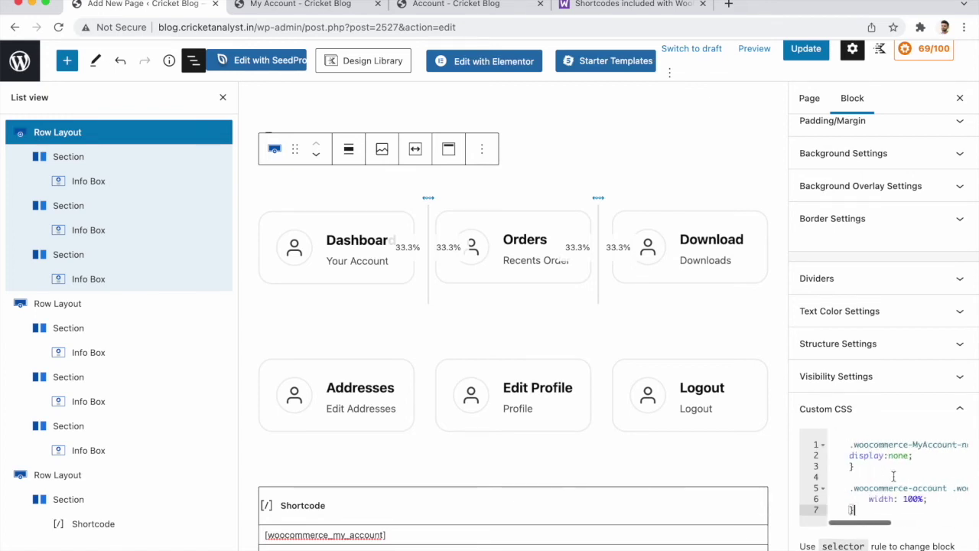
# Update the page, check the account navigation and content width on the live Account page and return to the editor.
pyautogui.click(806, 49)
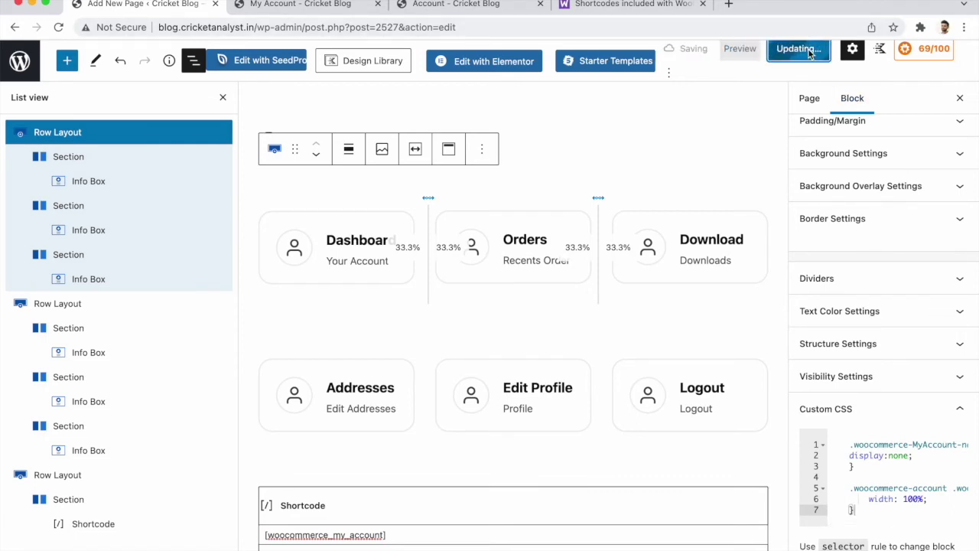
pyautogui.click(467, 5)
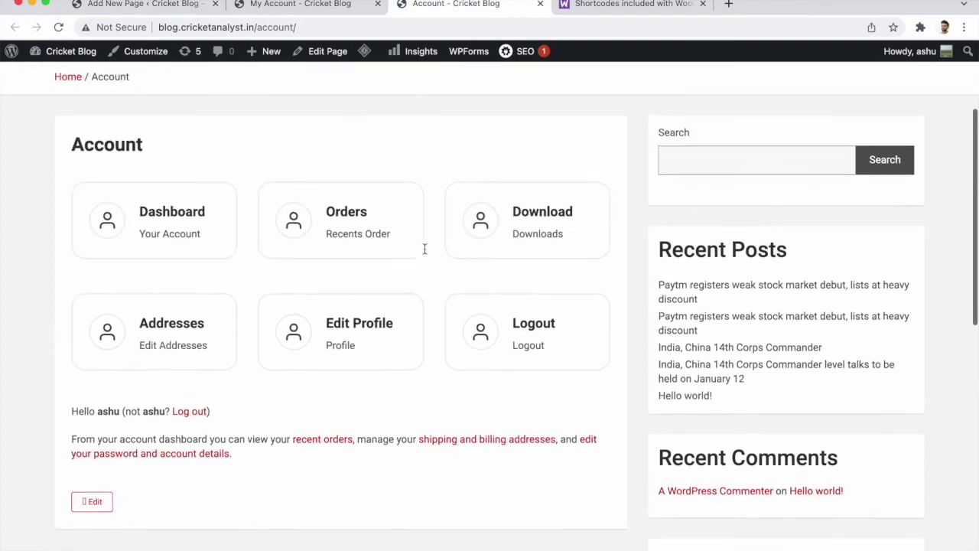
pyautogui.scroll(-3, 367, 282)
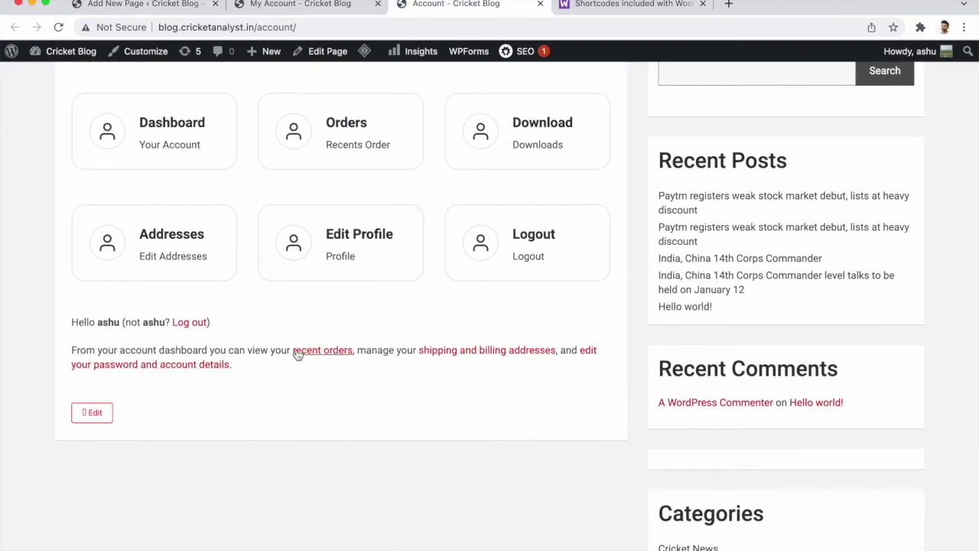
pyautogui.scroll(4, 257, 331)
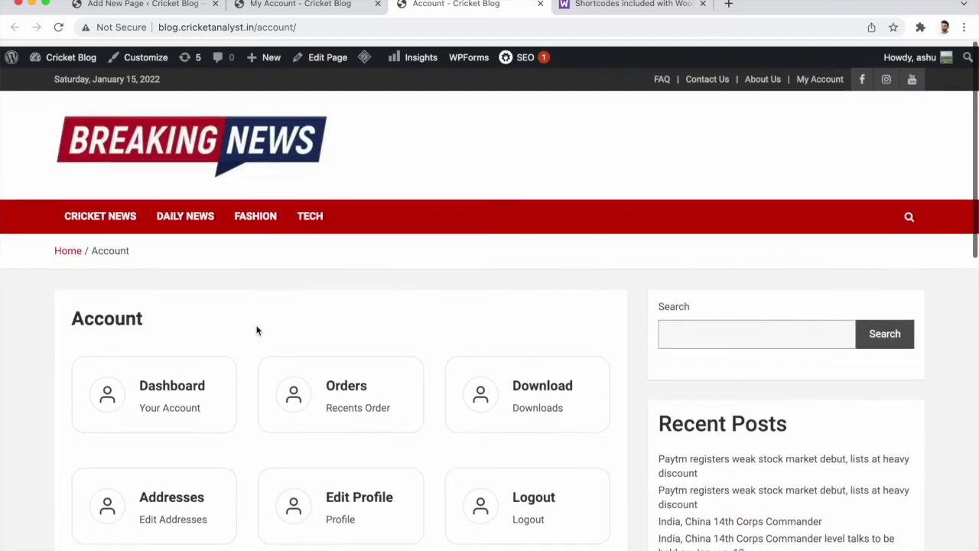
pyautogui.press('super+1')
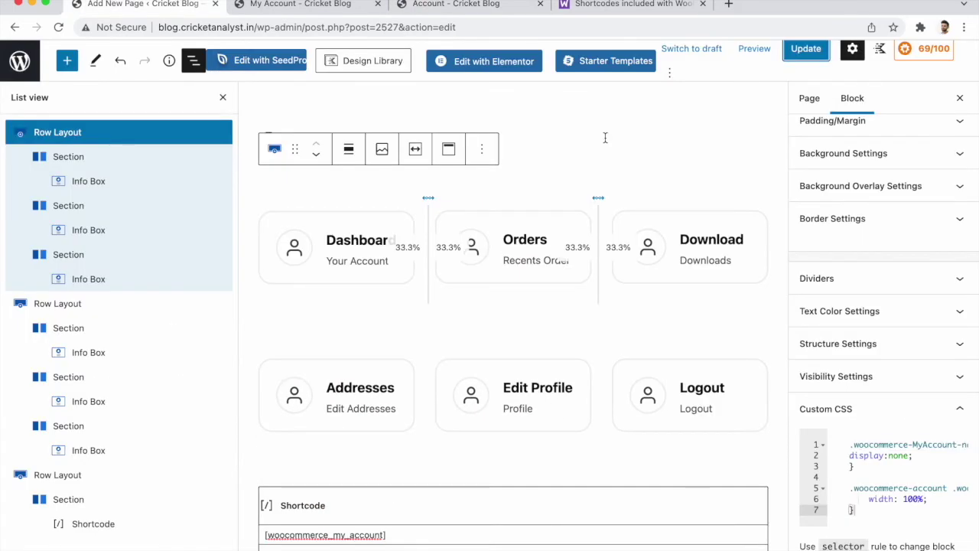
pyautogui.click(455, 4)
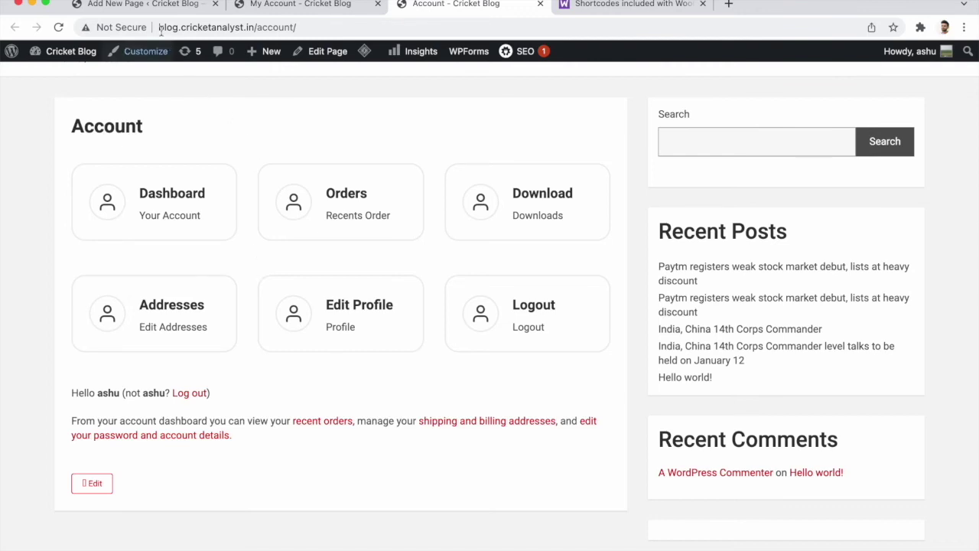
pyautogui.click(144, 4)
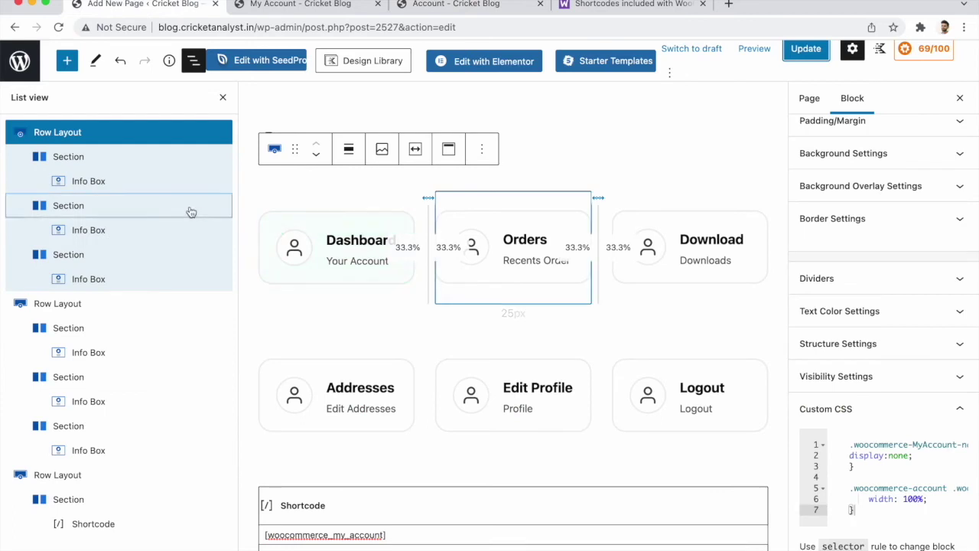
# Hide the Dashboard, Orders and Download row from logged-out users in its visibility settings.
pyautogui.click(119, 135)
pyautogui.scroll(-1, 907, 395)
pyautogui.scroll(-3, 907, 394)
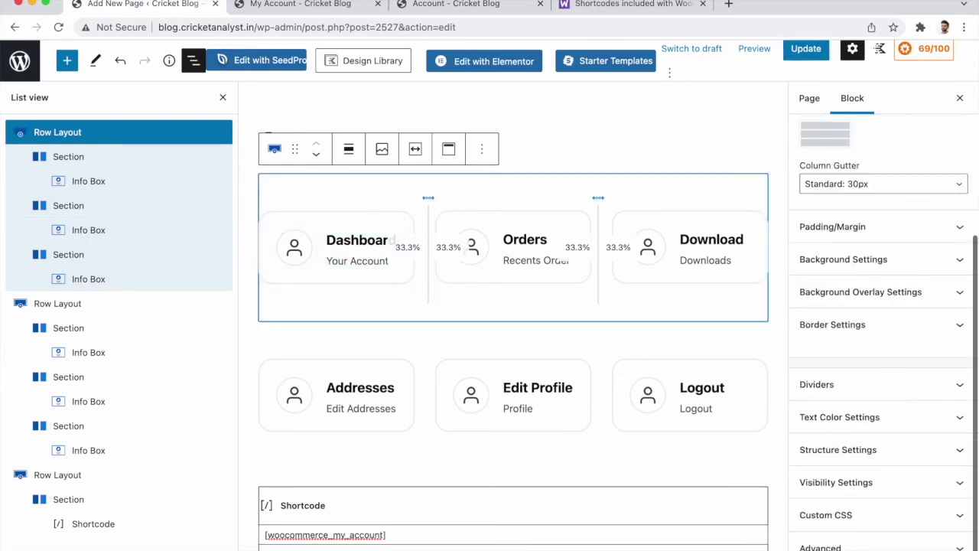
pyautogui.click(833, 470)
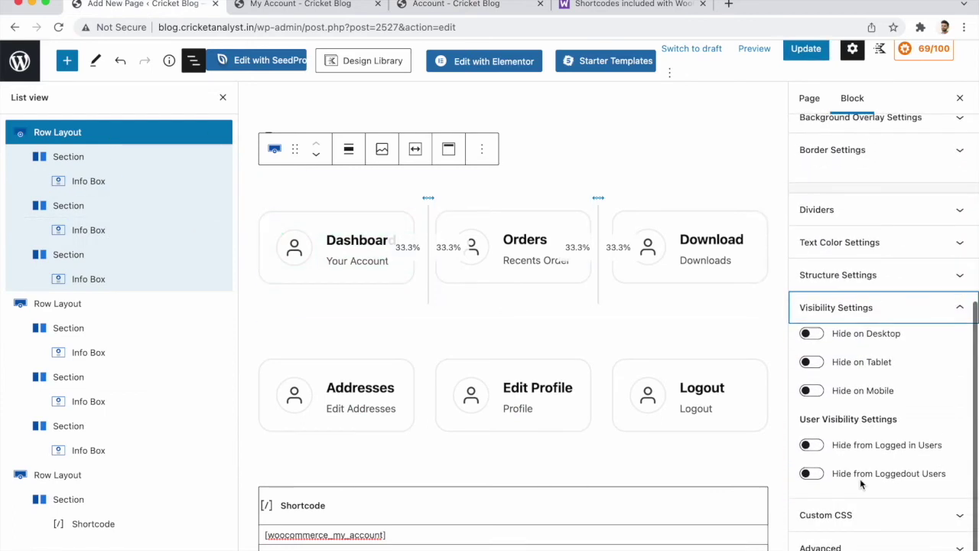
pyautogui.click(807, 474)
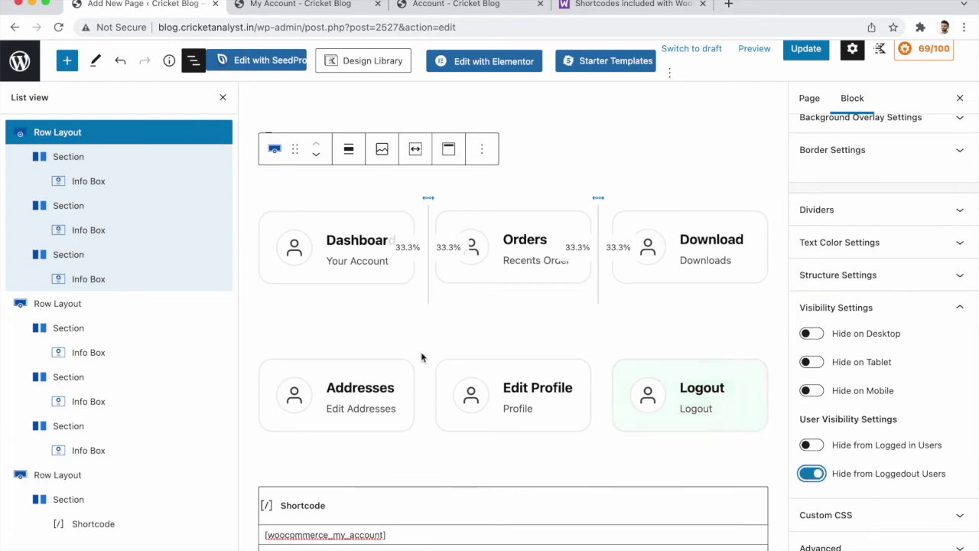
# Hide the Addresses, Edit Profile and Logout row from logged-out users in its visibility settings and update the page.
pyautogui.click(54, 303)
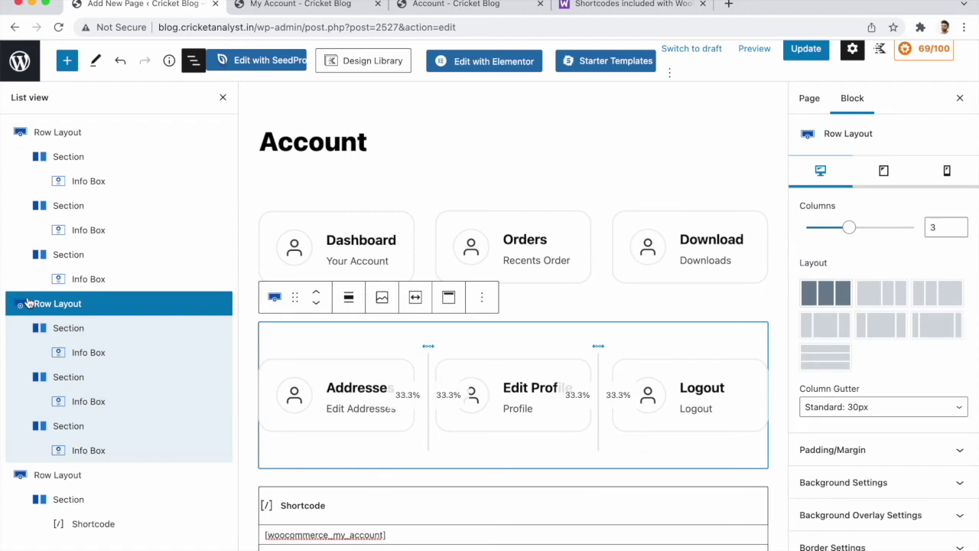
pyautogui.scroll(-3, 852, 465)
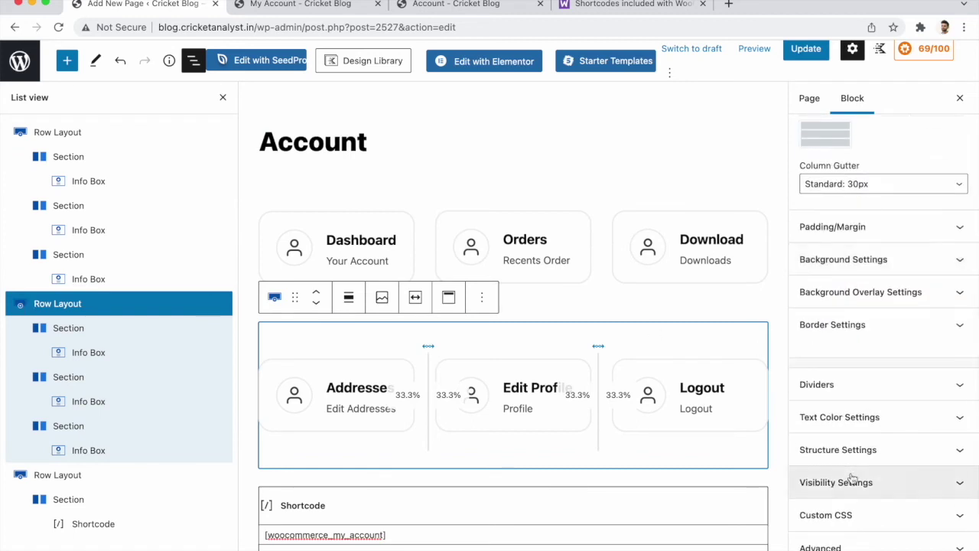
pyautogui.click(849, 478)
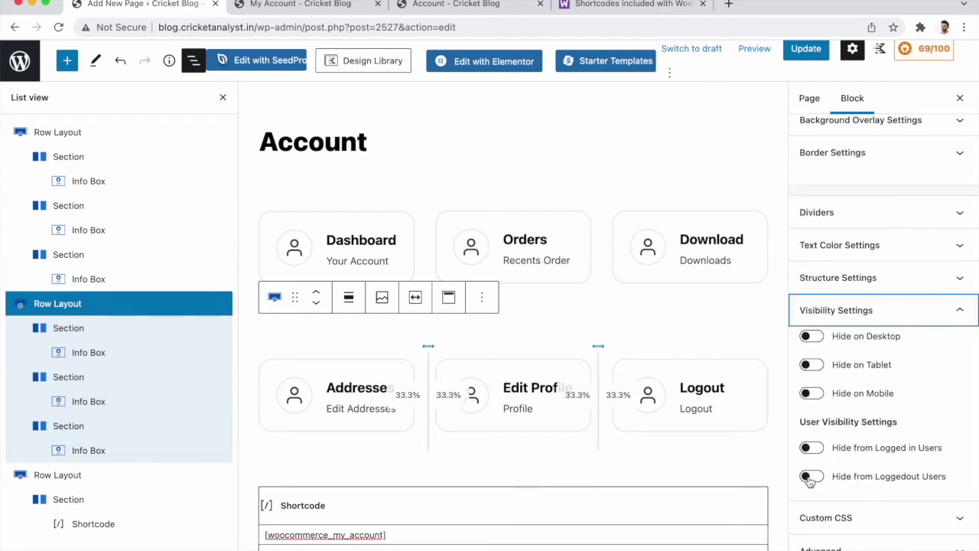
pyautogui.click(809, 478)
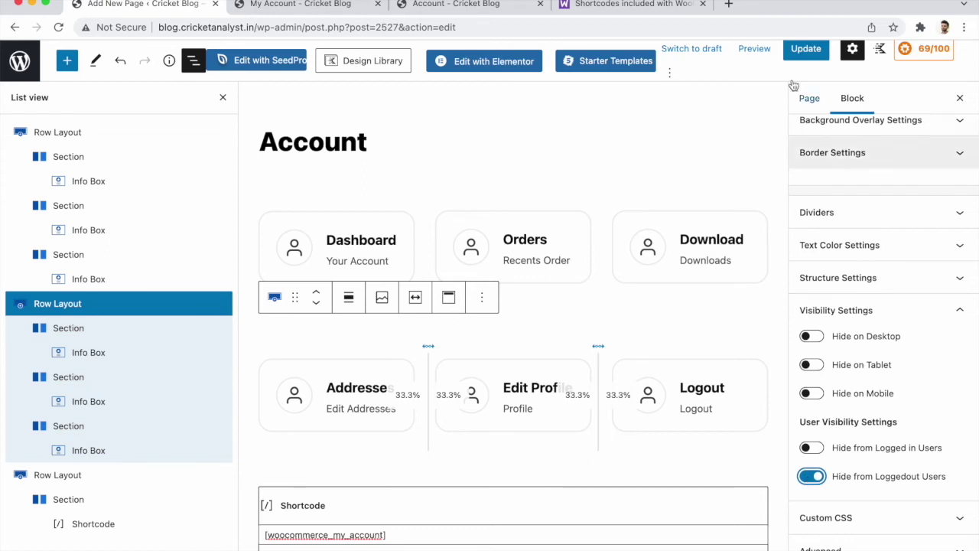
pyautogui.click(799, 50)
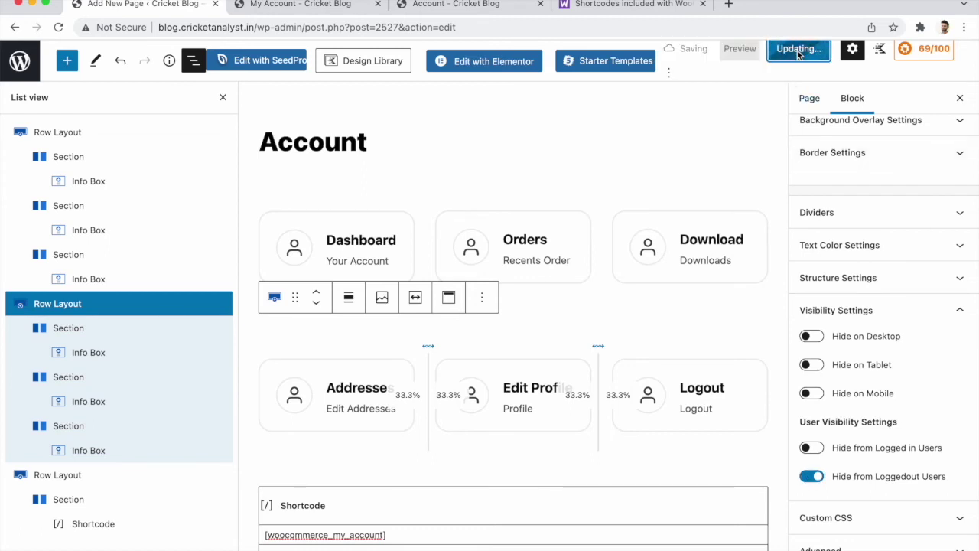
# Copy the live Account page's URL and open blog.cricketanalyst.in/account/ in a new incognito window.
pyautogui.click(461, 7)
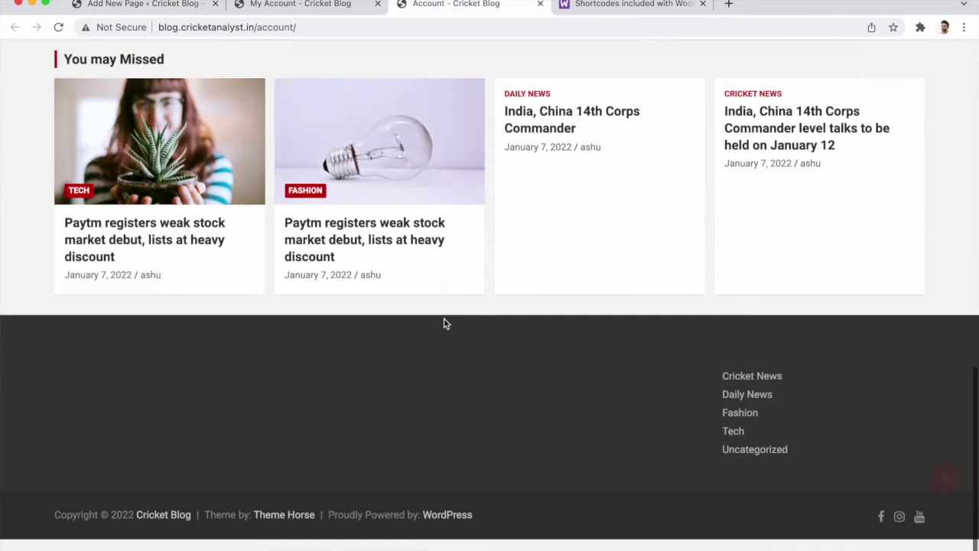
pyautogui.scroll(15, 443, 323)
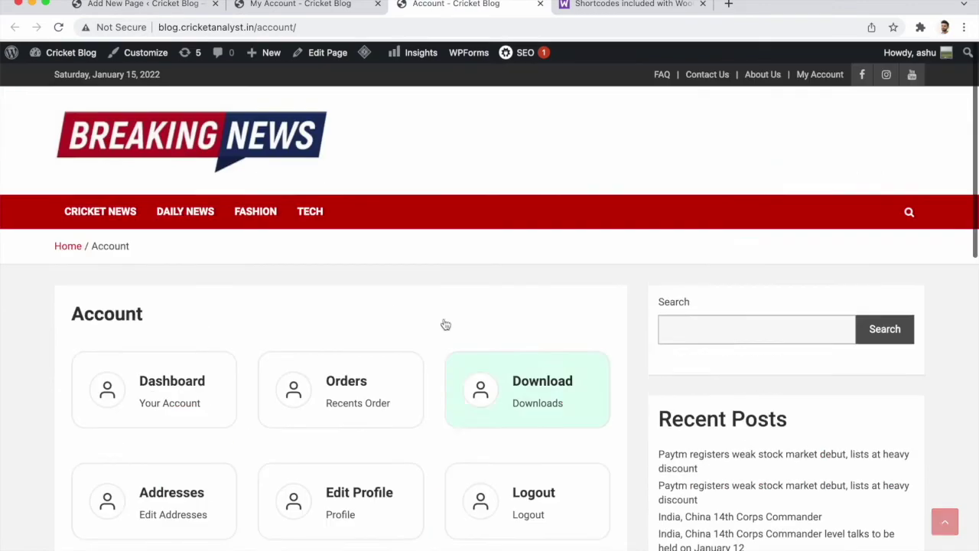
pyautogui.click(323, 28)
pyautogui.press('super+c')
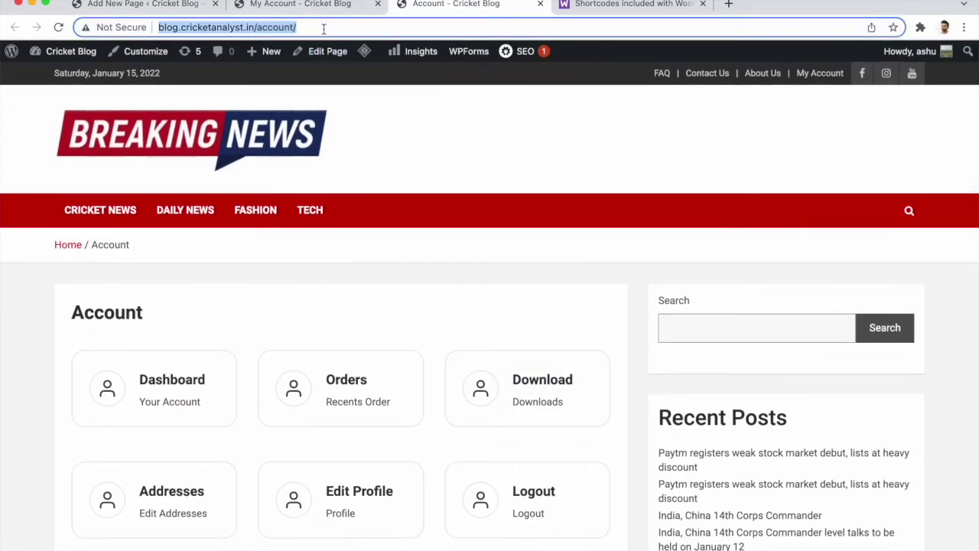
pyautogui.click(963, 27)
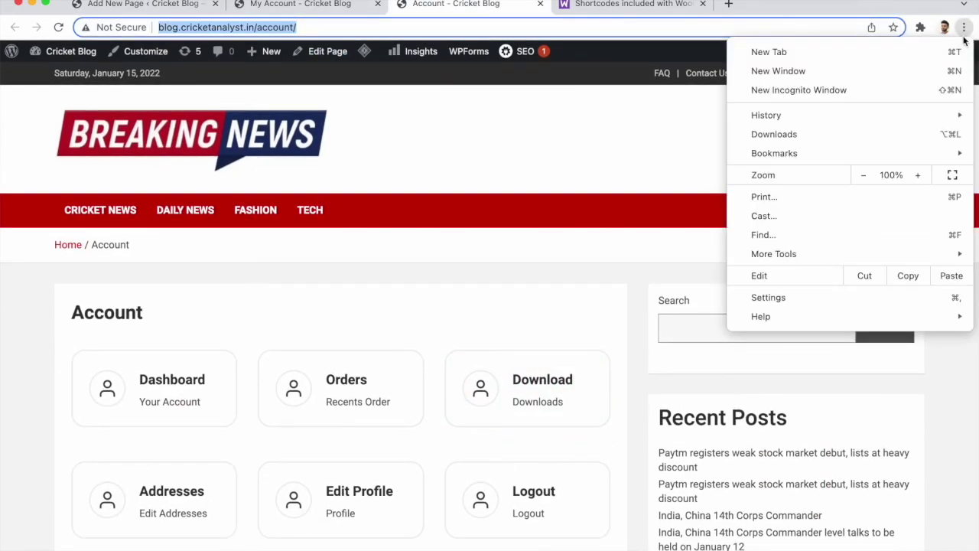
pyautogui.click(841, 93)
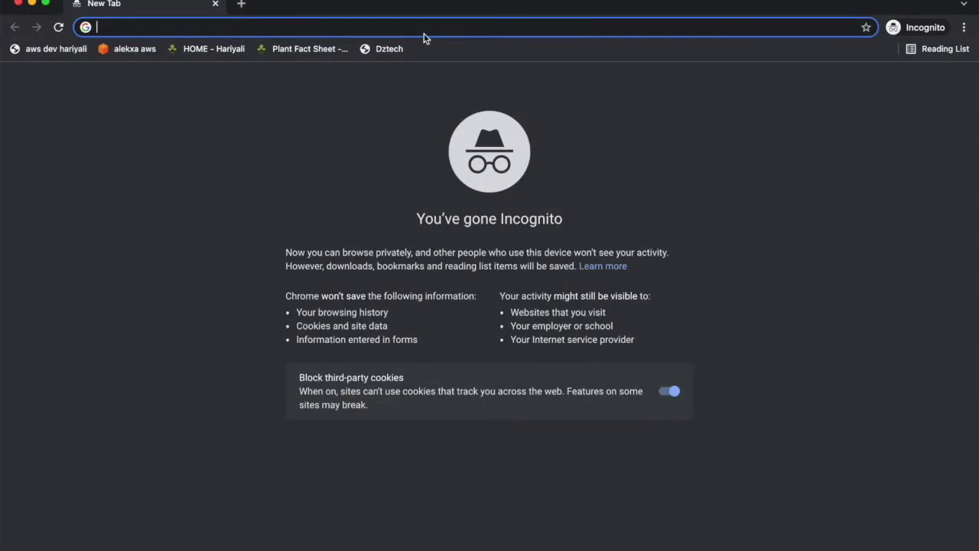
pyautogui.press('super+v')
pyautogui.press('Return')
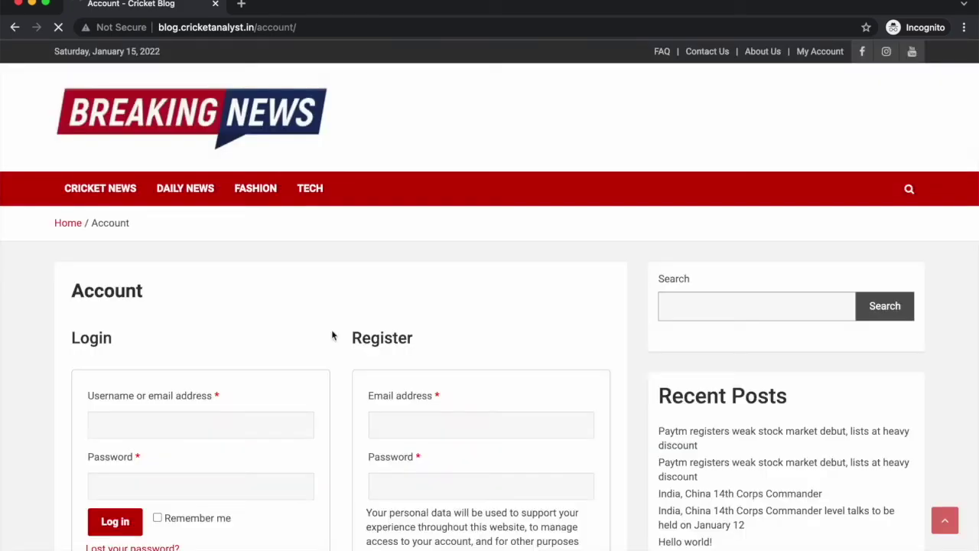
# Inspect the Account page as a logged-out visitor, close the incognito window and return to the logged-in Account page.
pyautogui.scroll(-3, 332, 333)
pyautogui.scroll(1, 256, 188)
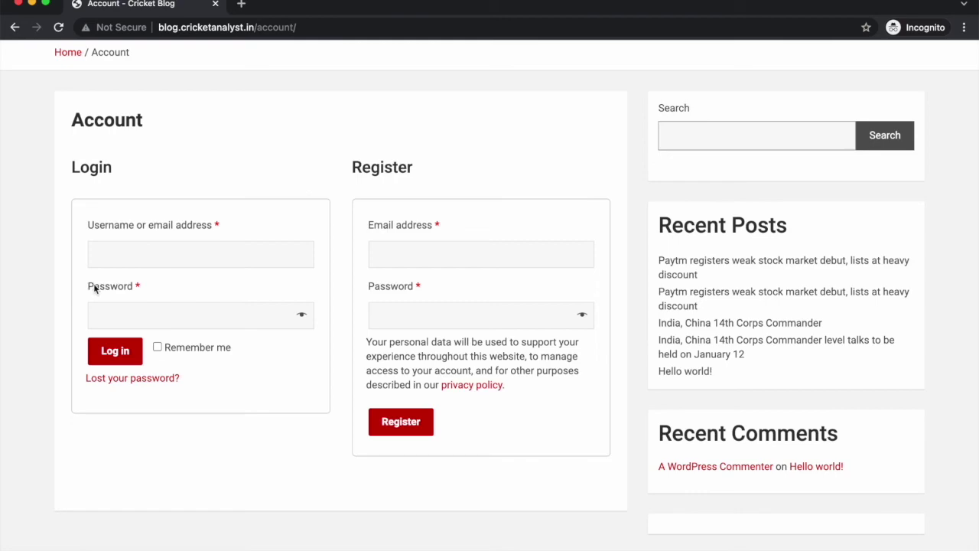
pyautogui.scroll(3, 152, 250)
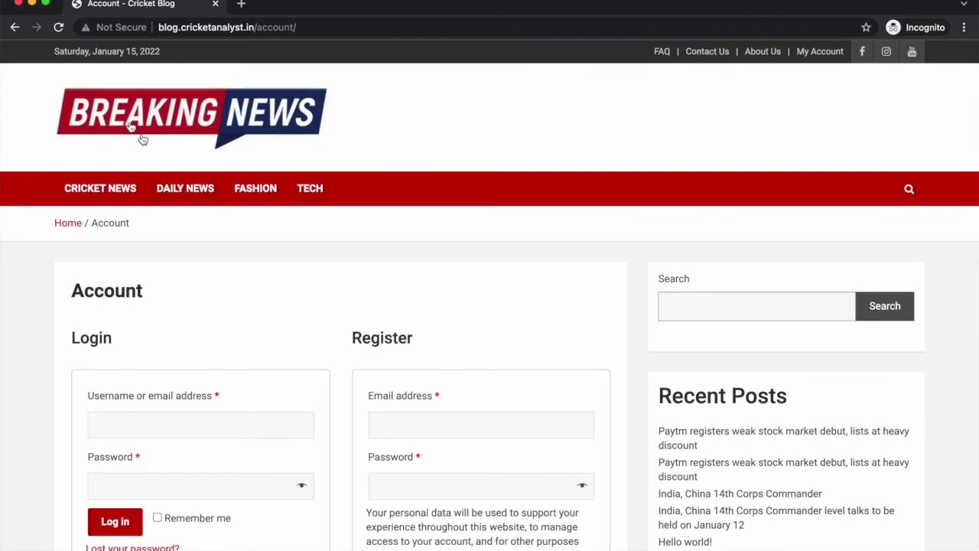
pyautogui.click(18, 4)
pyautogui.scroll(-1, 413, 356)
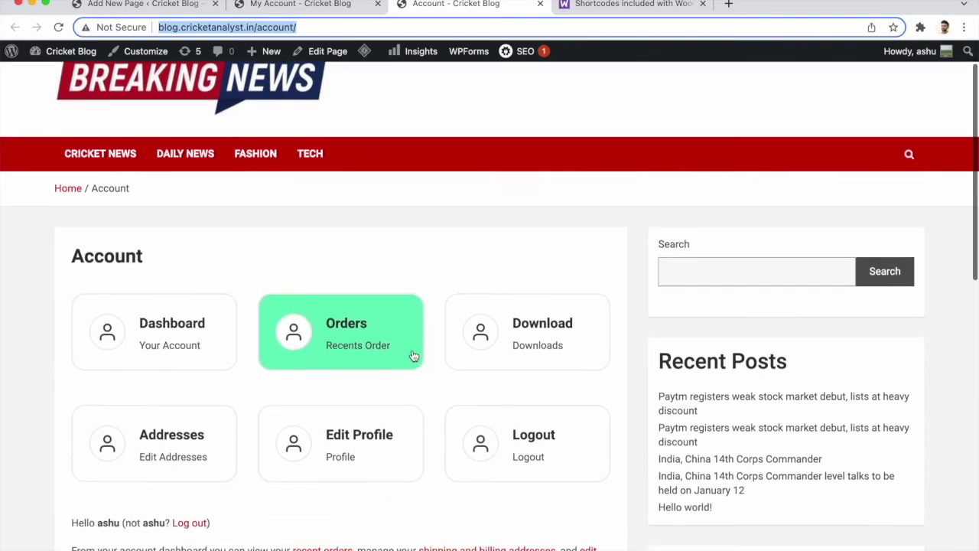
pyautogui.click(373, 255)
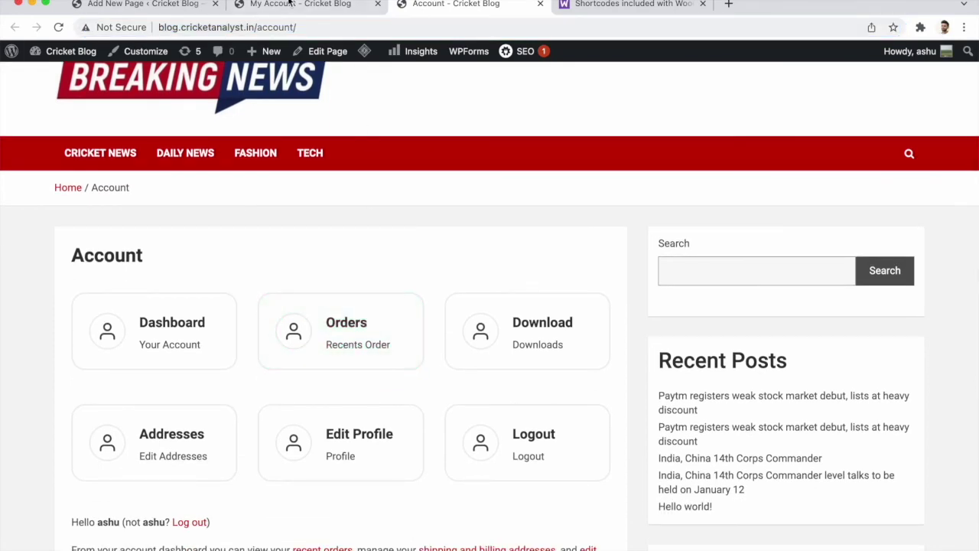
# Check the default My Account downloads page, return to the page editor and update the Account page again.
pyautogui.click(292, 4)
pyautogui.click(344, 265)
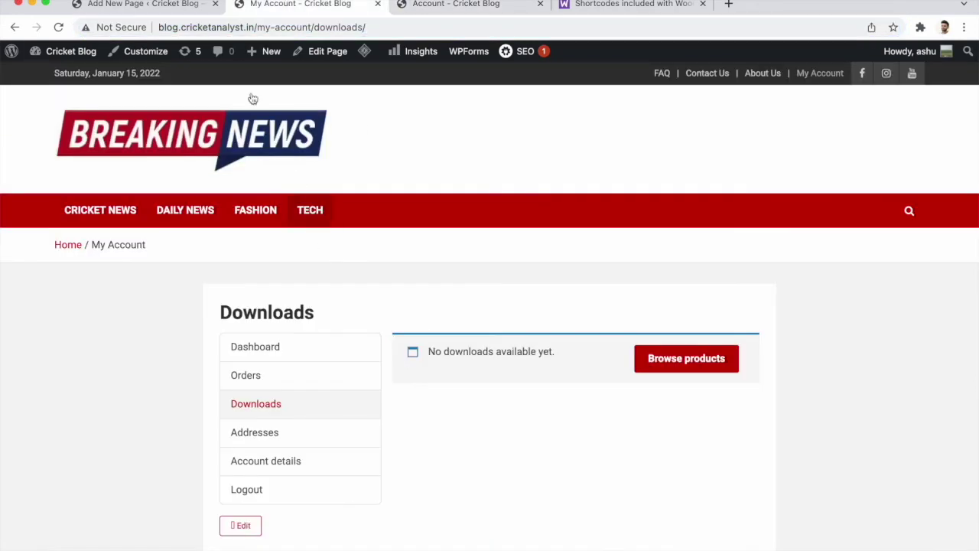
pyautogui.click(175, 9)
pyautogui.click(754, 49)
pyautogui.click(809, 48)
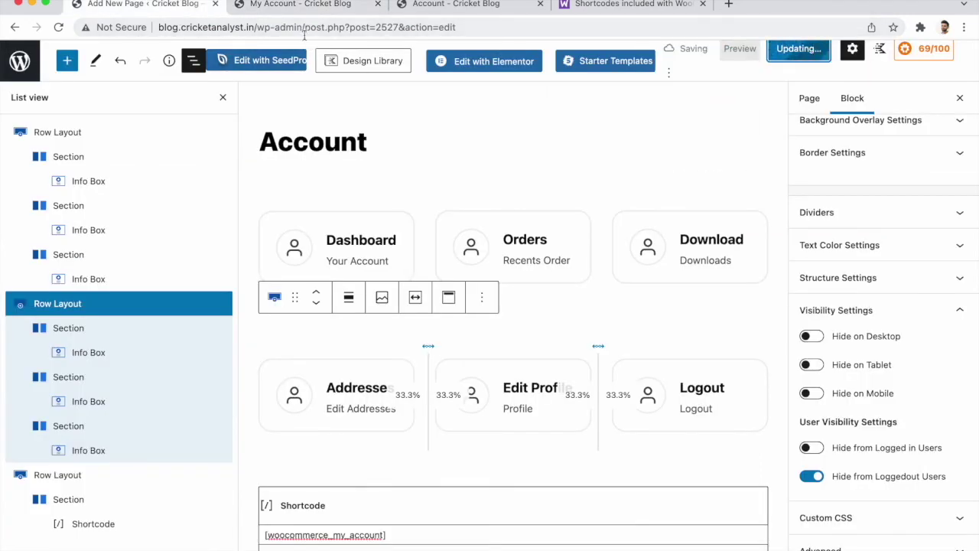
# Go from the default My Account page to the WordPress dashboard and open WooCommerce's Advanced settings.
pyautogui.click(305, 9)
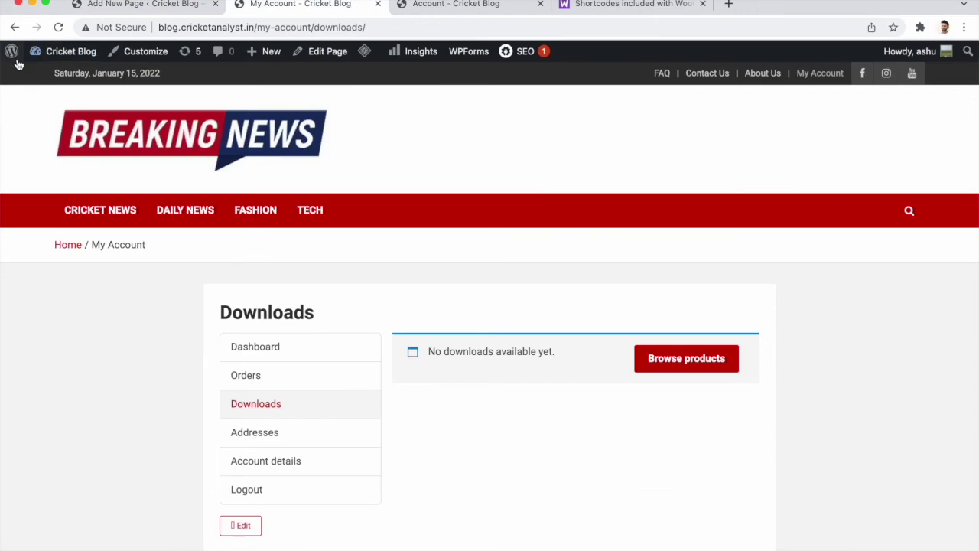
pyautogui.moveTo(68, 46)
pyautogui.click(63, 76)
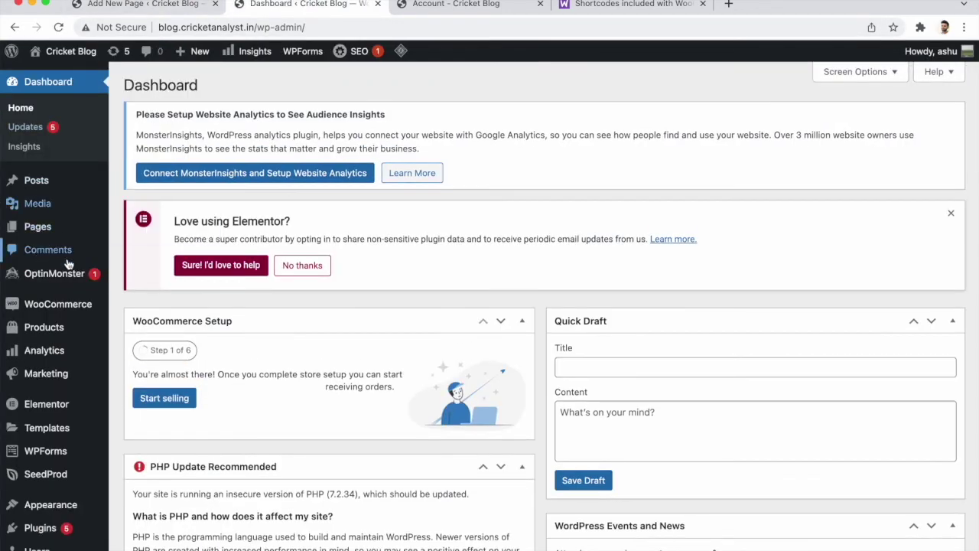
pyautogui.scroll(-1, 46, 255)
pyautogui.scroll(-2, 54, 327)
pyautogui.moveTo(84, 175)
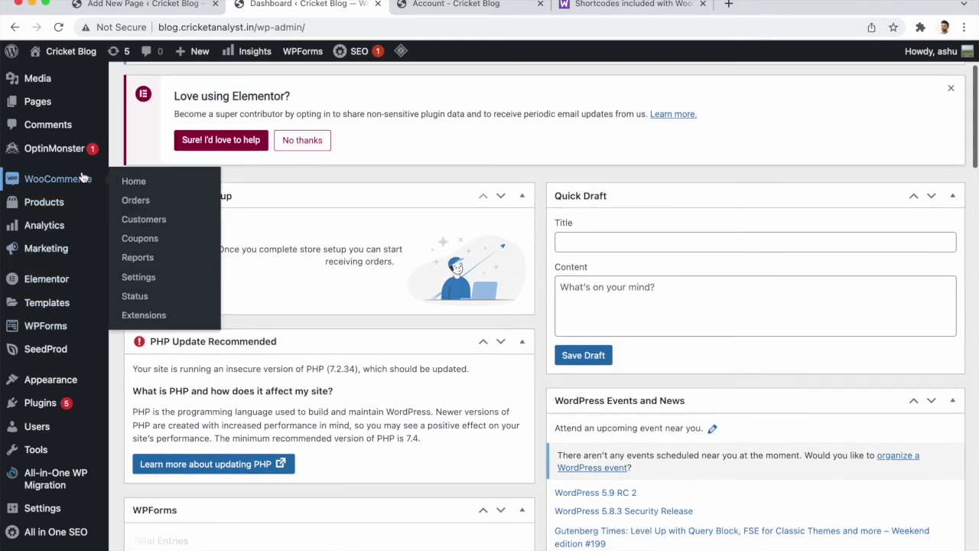
pyautogui.click(140, 278)
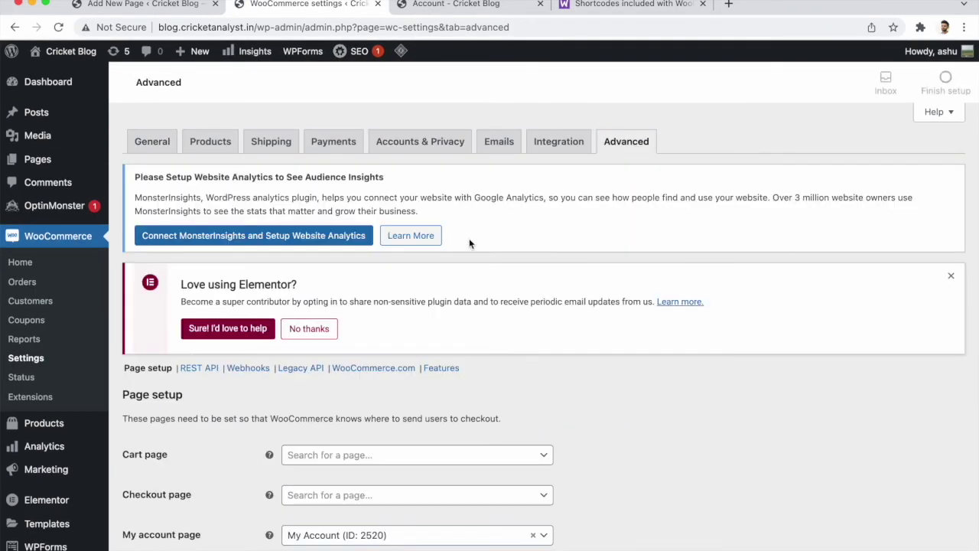
# Set WooCommerce's My account page to Account (ID: 2527) and save the changes.
pyautogui.scroll(-5, 491, 367)
pyautogui.click(393, 284)
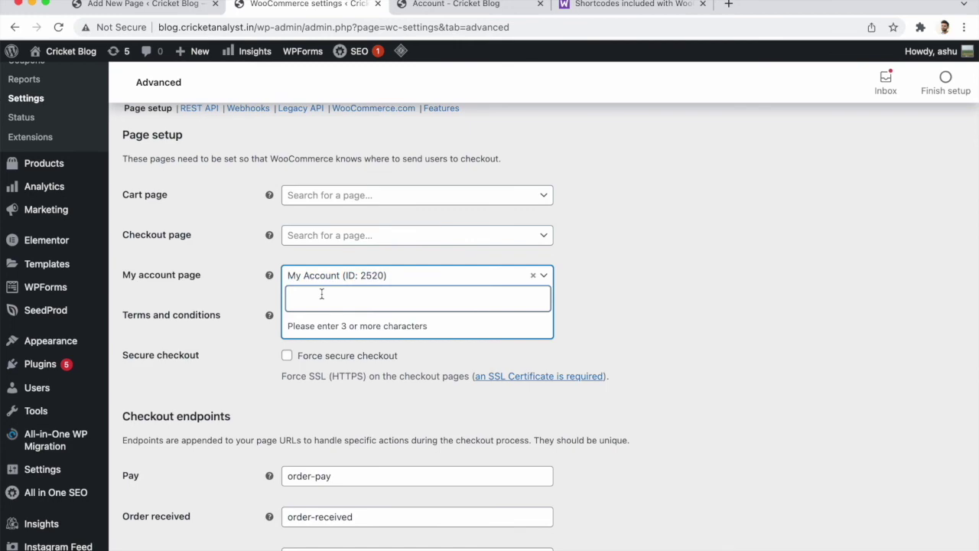
pyautogui.write('acc')
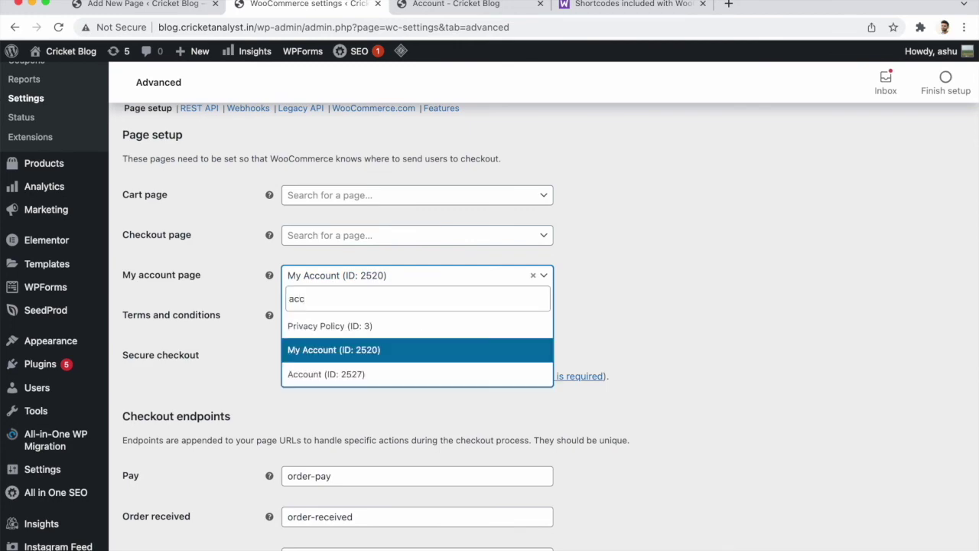
pyautogui.click(322, 372)
pyautogui.scroll(-10, 173, 526)
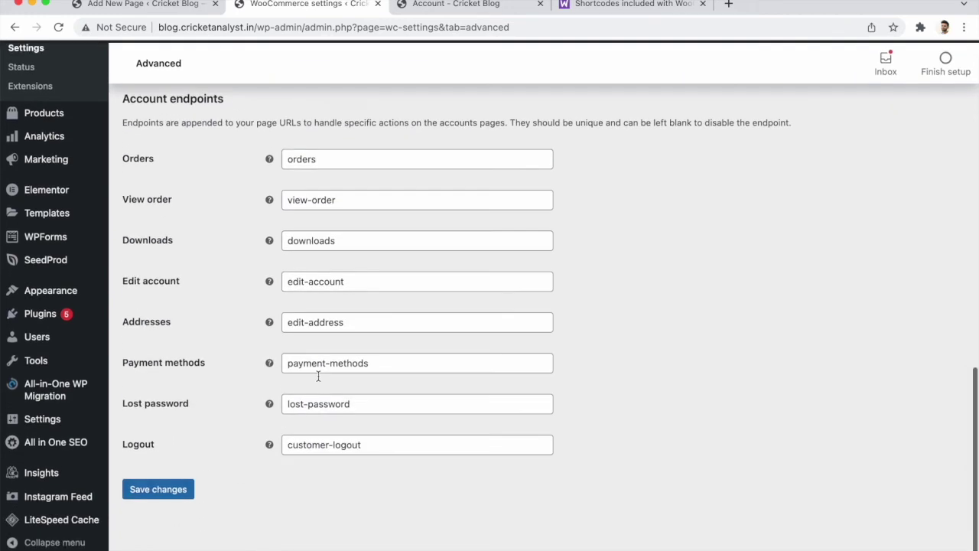
pyautogui.click(158, 508)
# Load the Pages list in the page editor's tab and review the info boxes and account content on the live Account page.
pyautogui.click(145, 4)
pyautogui.click(58, 27)
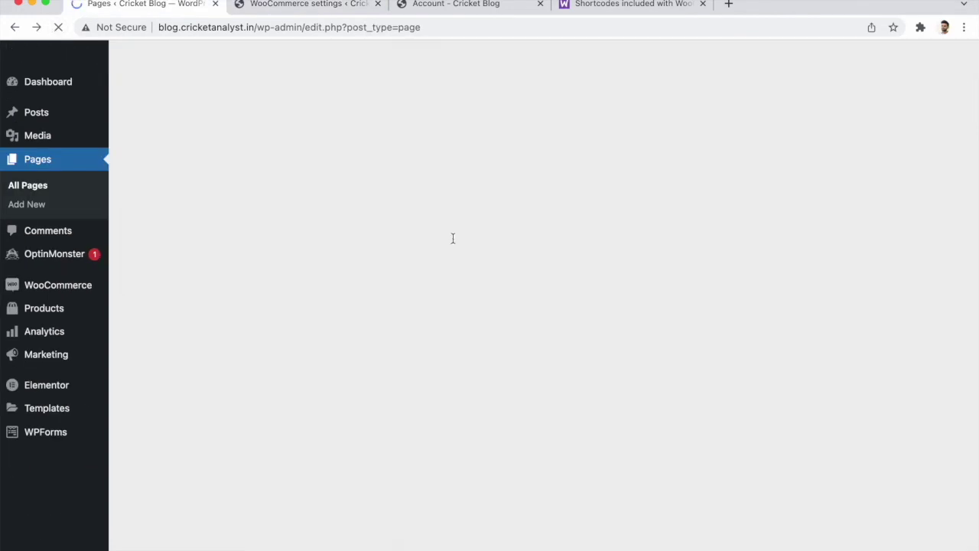
pyautogui.click(468, 6)
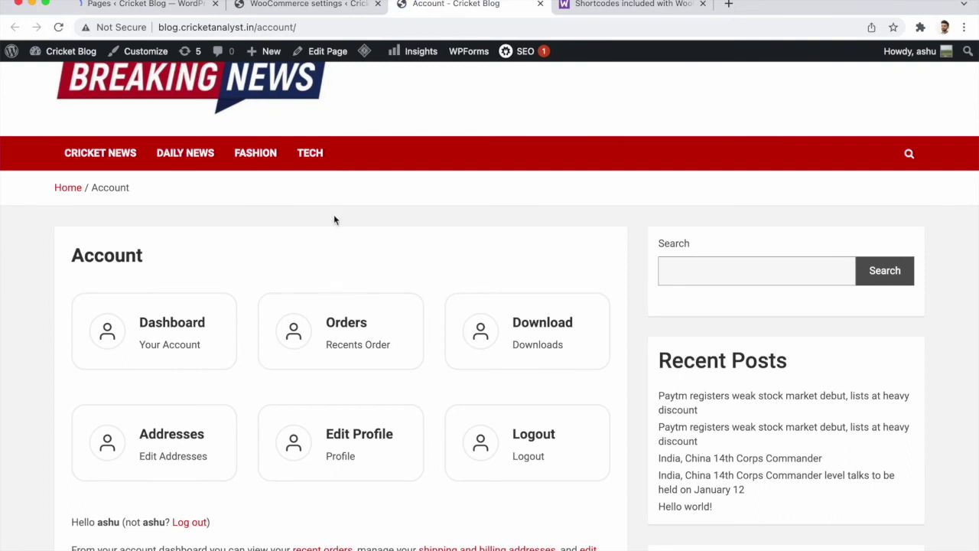
pyautogui.scroll(-5, 334, 218)
pyautogui.scroll(4, 333, 219)
pyautogui.scroll(-1, 229, 207)
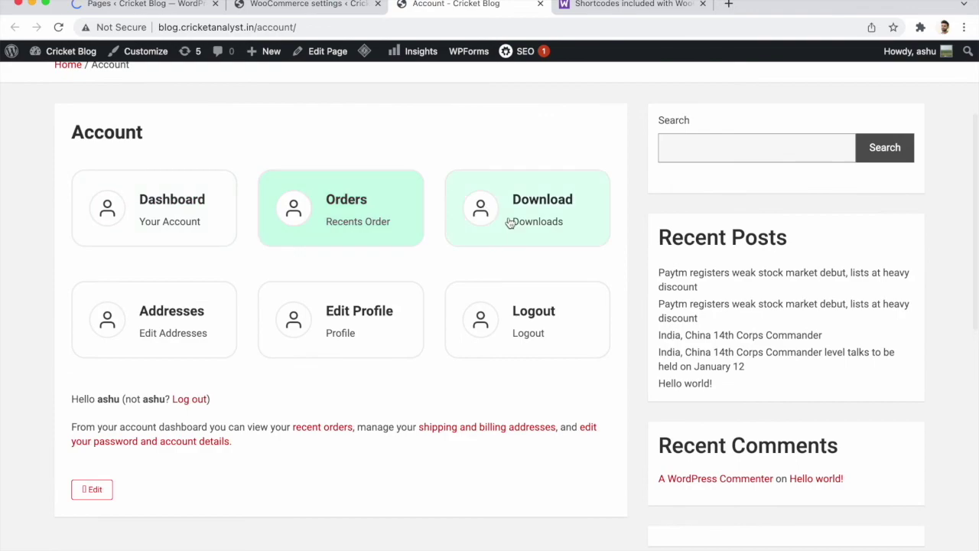
pyautogui.scroll(1, 471, 345)
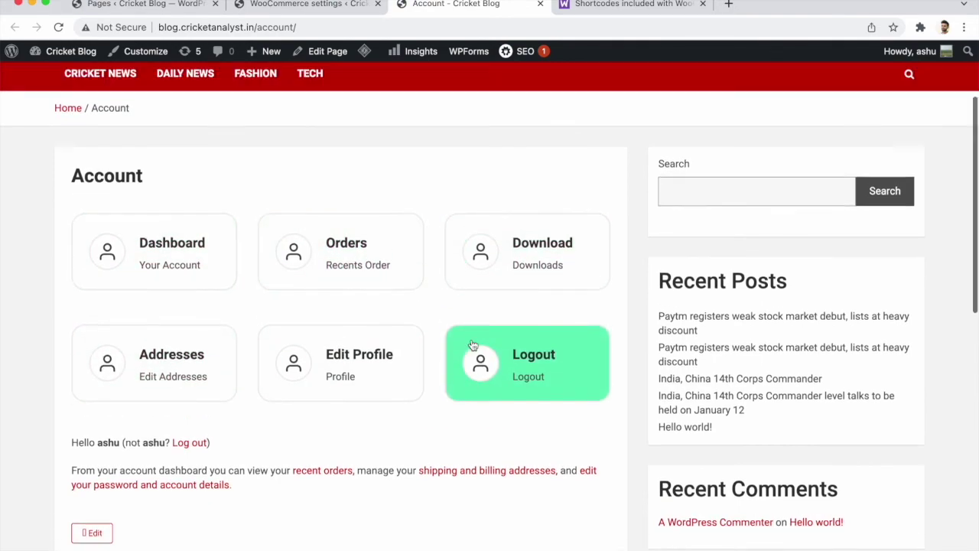
pyautogui.scroll(-3, 472, 343)
pyautogui.scroll(5, 472, 343)
pyautogui.scroll(-2, 472, 345)
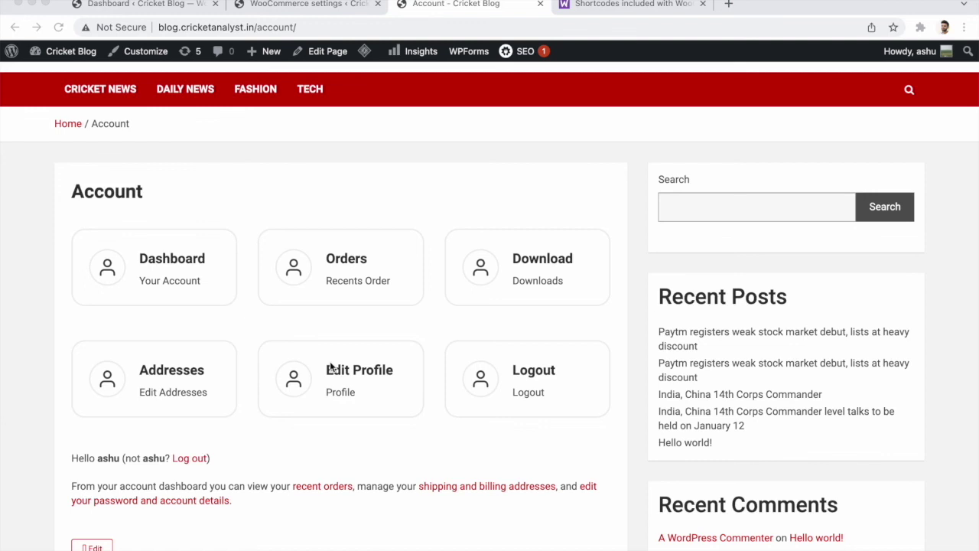
pyautogui.scroll(-2, 330, 368)
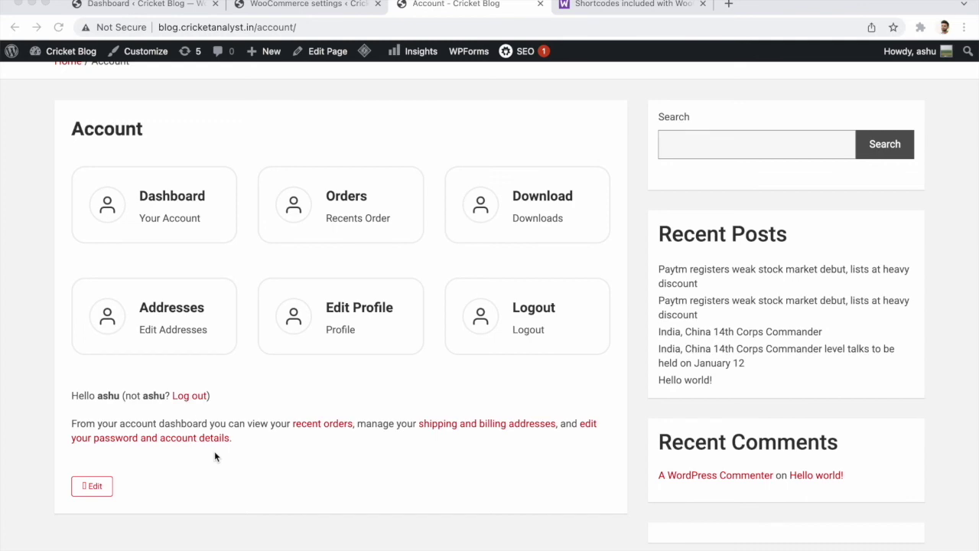
pyautogui.scroll(4, 214, 451)
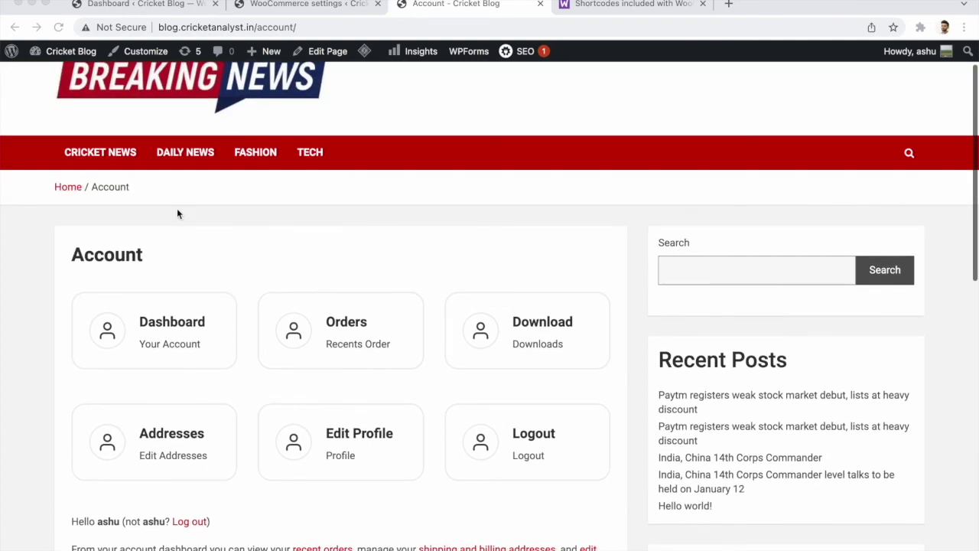
# Open the installed plugins list from the WordPress dashboard and return to the live Account page to view its info boxes.
pyautogui.click(275, 5)
pyautogui.click(126, 5)
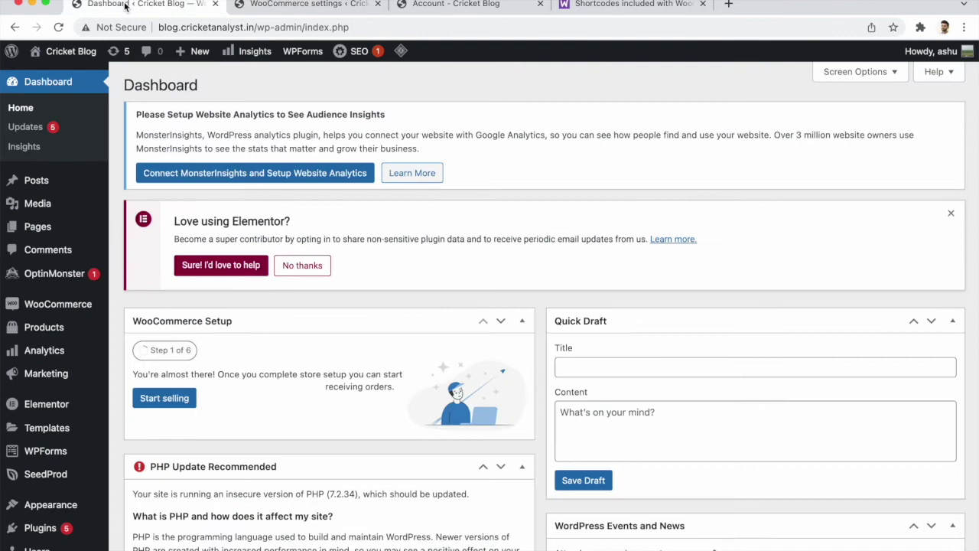
pyautogui.scroll(-2, 45, 459)
pyautogui.moveTo(70, 478)
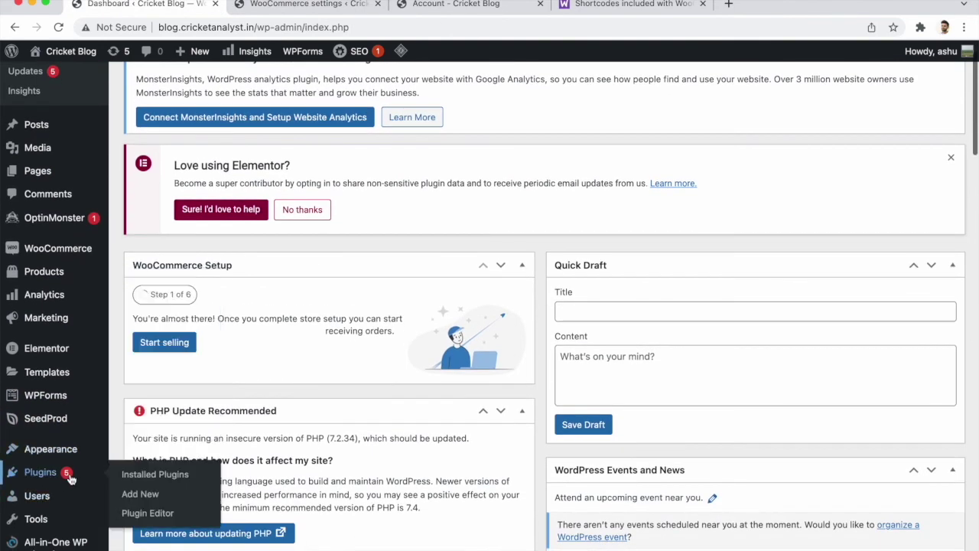
pyautogui.click(459, 6)
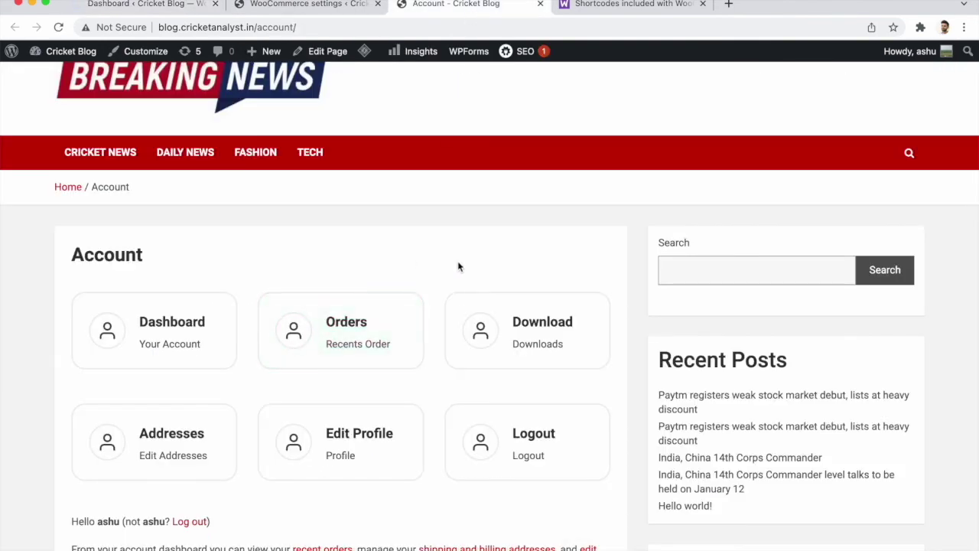
pyautogui.scroll(-3, 461, 265)
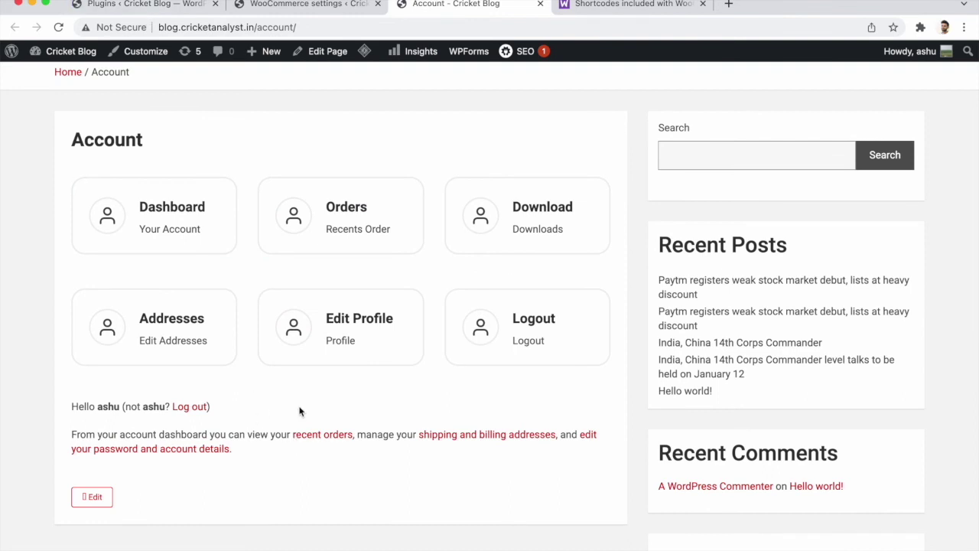
# From the installed plugins list, search the WordPress plugin directory for StoreCustomizer and install the StoreCustomizer plugin by Kaira.
pyautogui.click(151, 7)
pyautogui.rightClick(290, 303)
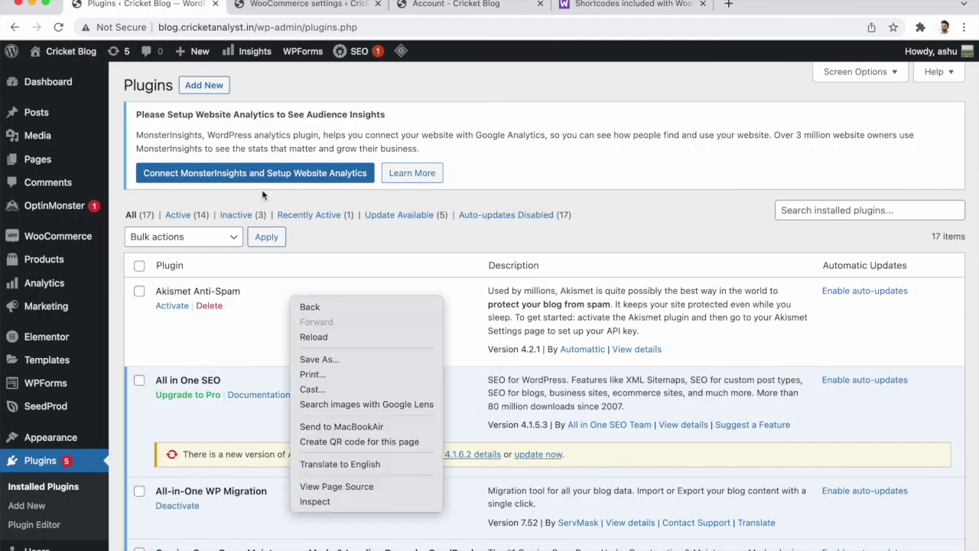
pyautogui.click(238, 92)
pyautogui.click(206, 87)
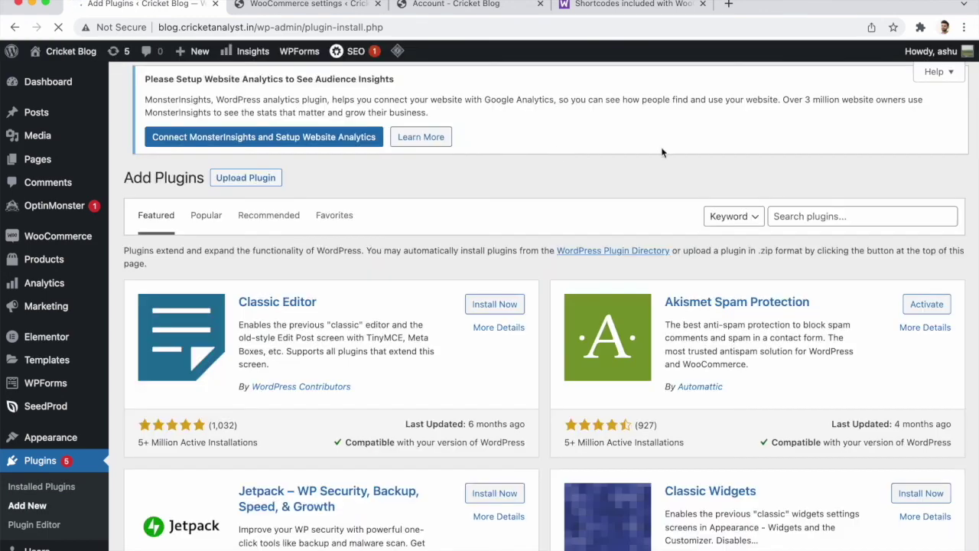
pyautogui.click(835, 225)
pyautogui.write('StoreCustomizer')
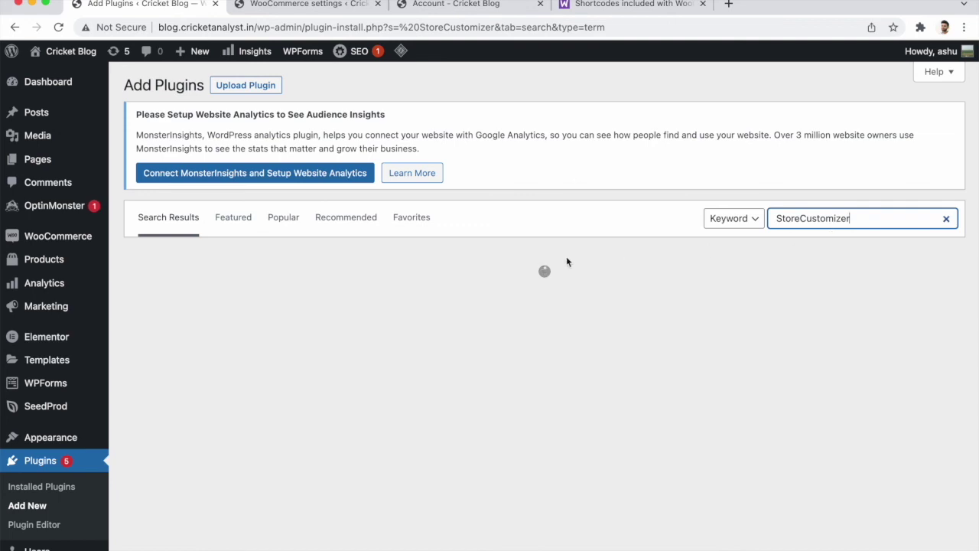
pyautogui.click(477, 295)
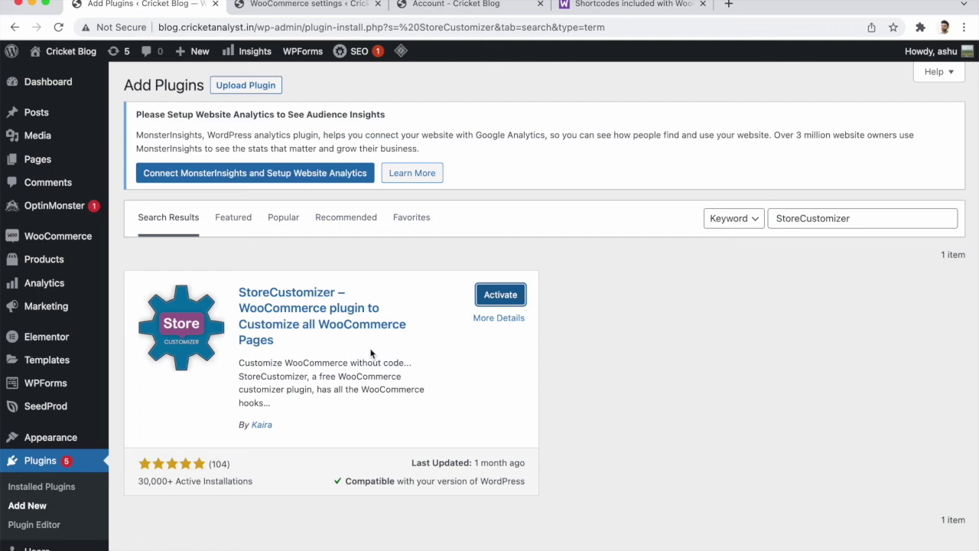
# Return to the live Account page and review its header and info boxes.
pyautogui.click(465, 14)
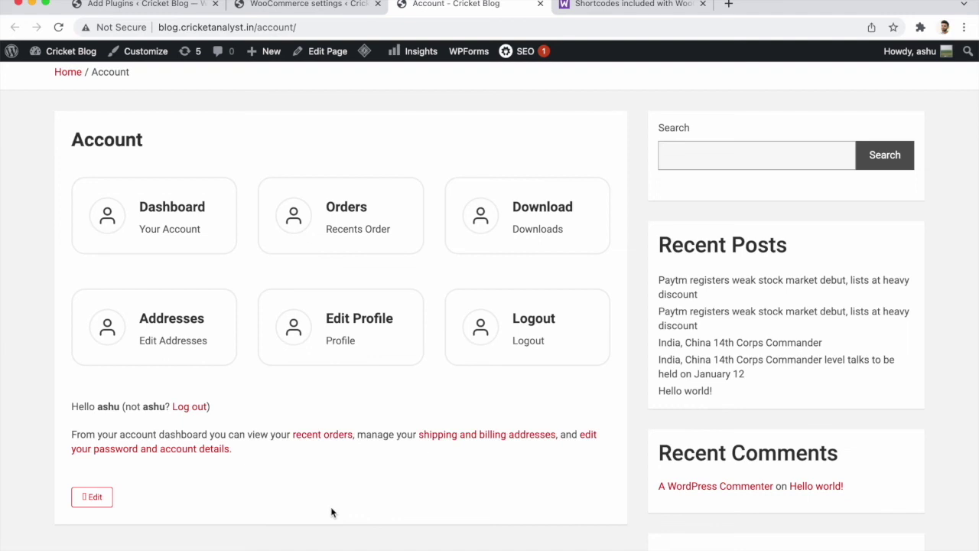
pyautogui.scroll(3, 330, 506)
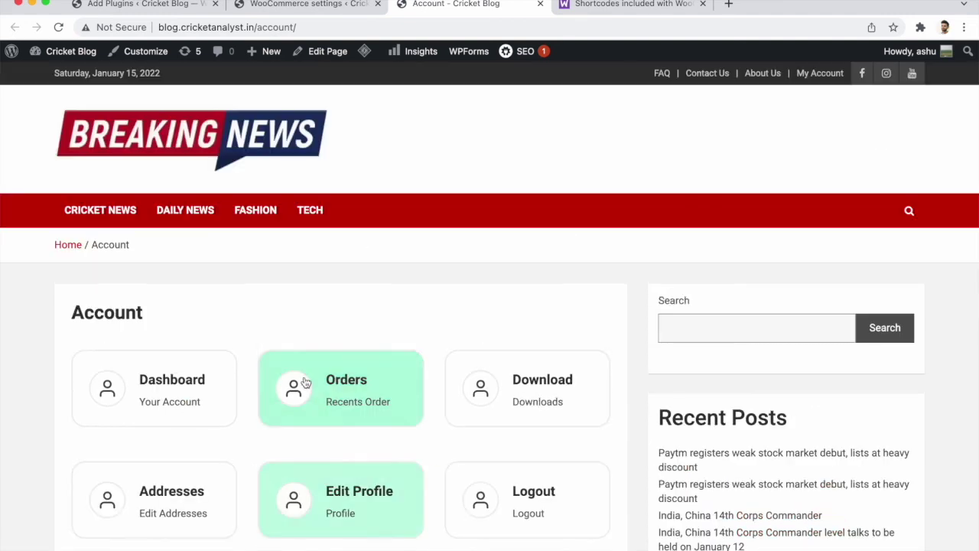